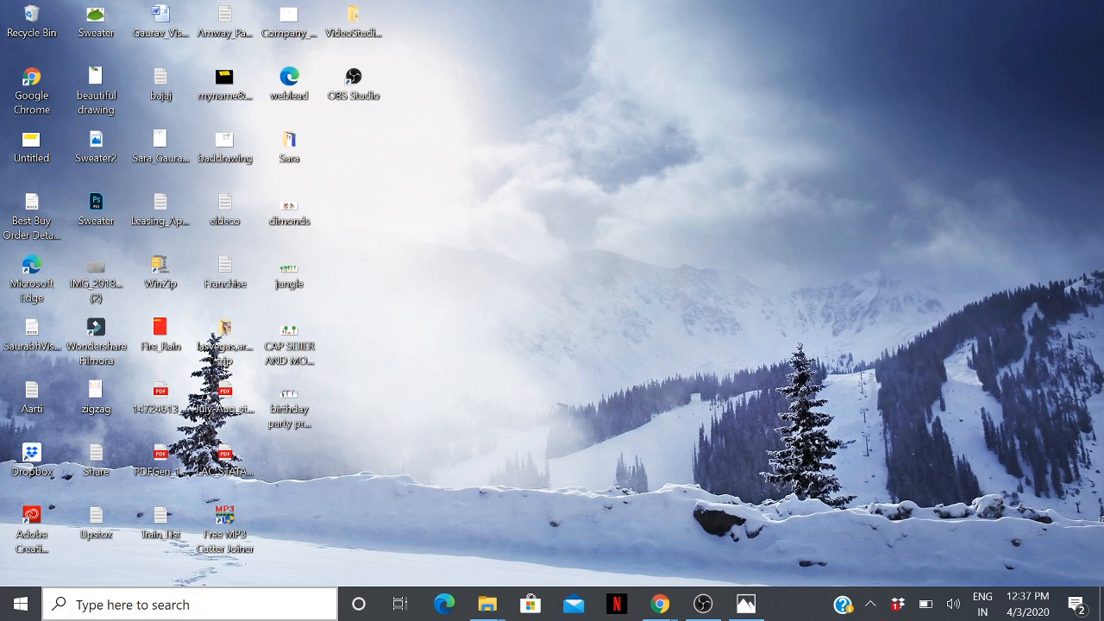
Search for Paint from the desktop and open it with a blank canvas
click(170, 605)
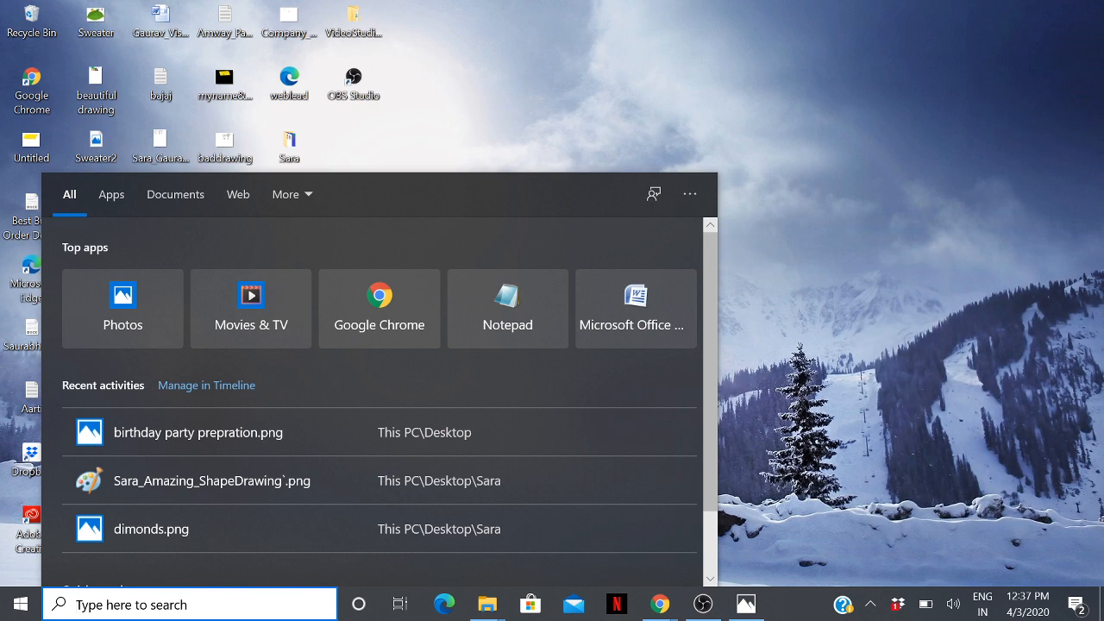
text(pa)
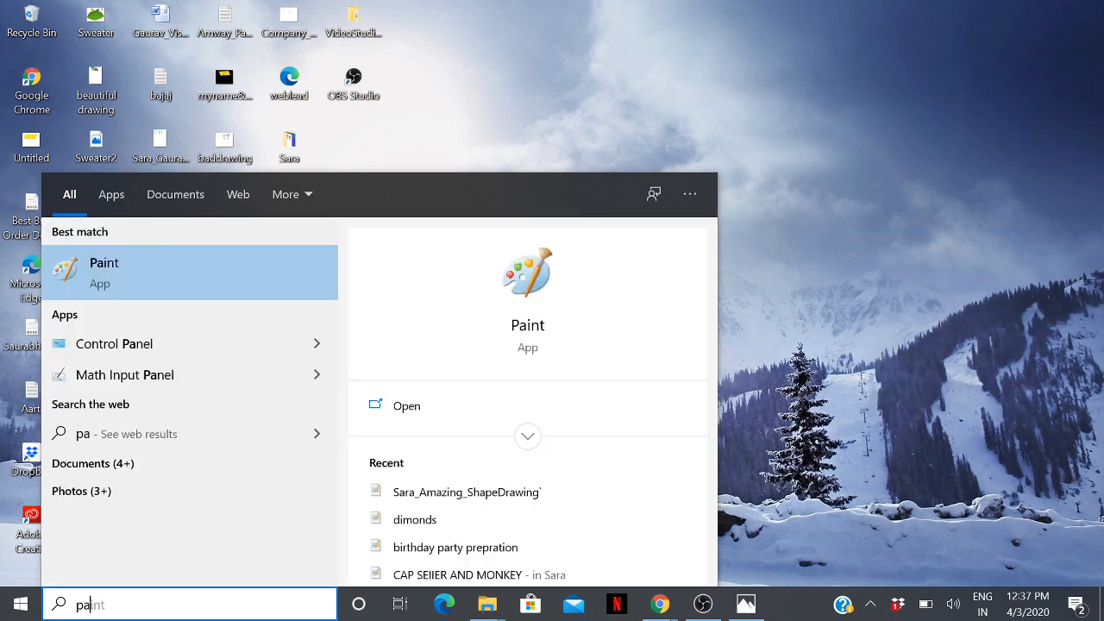
text(i)
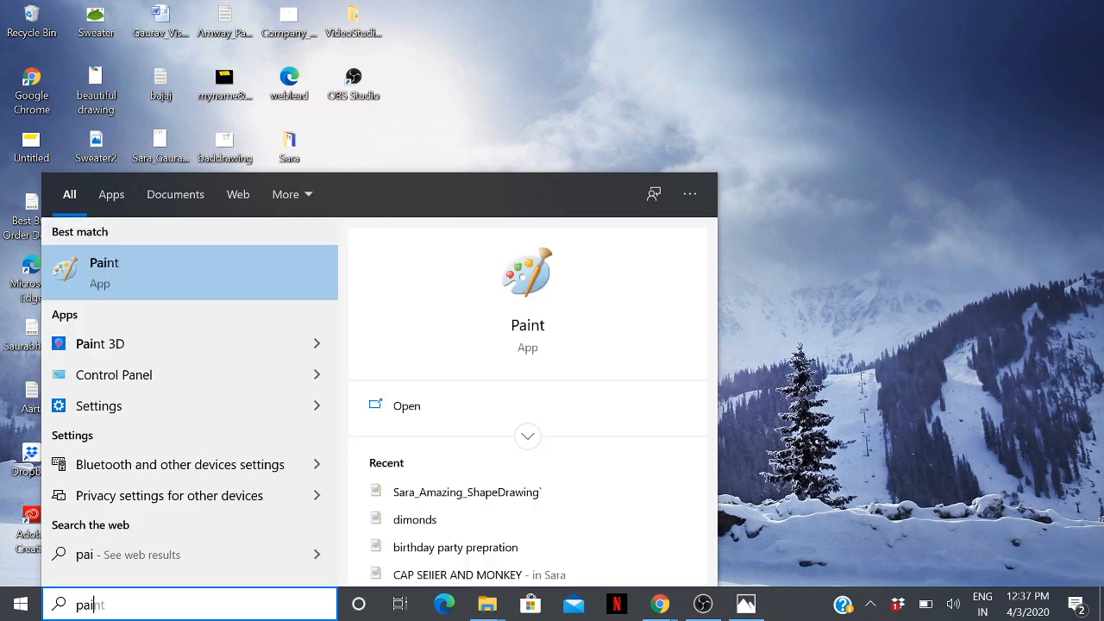
right_click(119, 266)
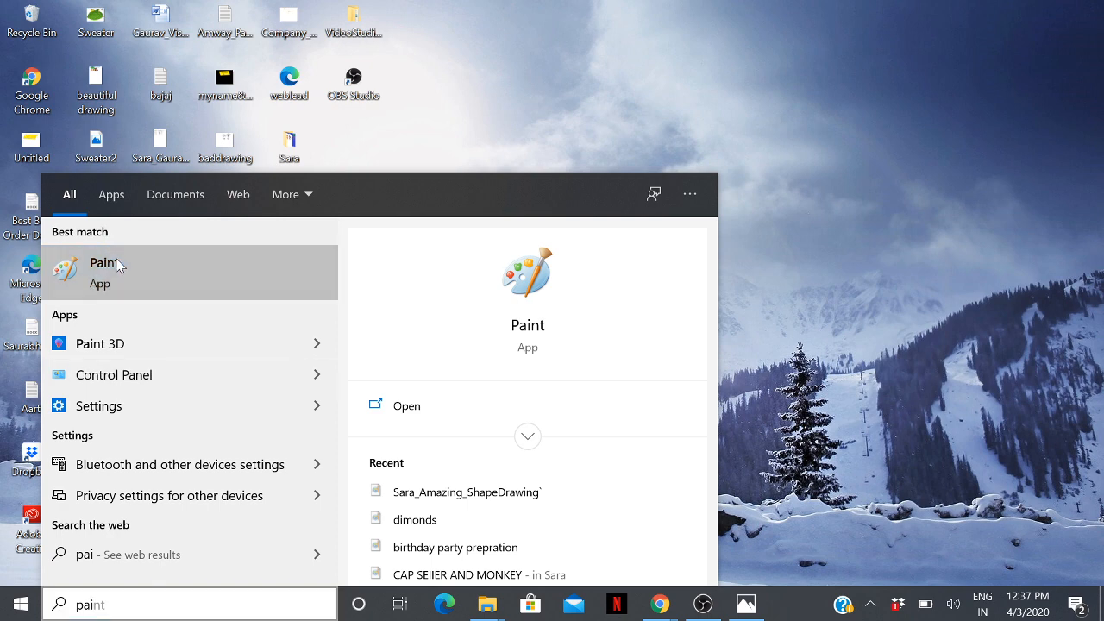
click(78, 283)
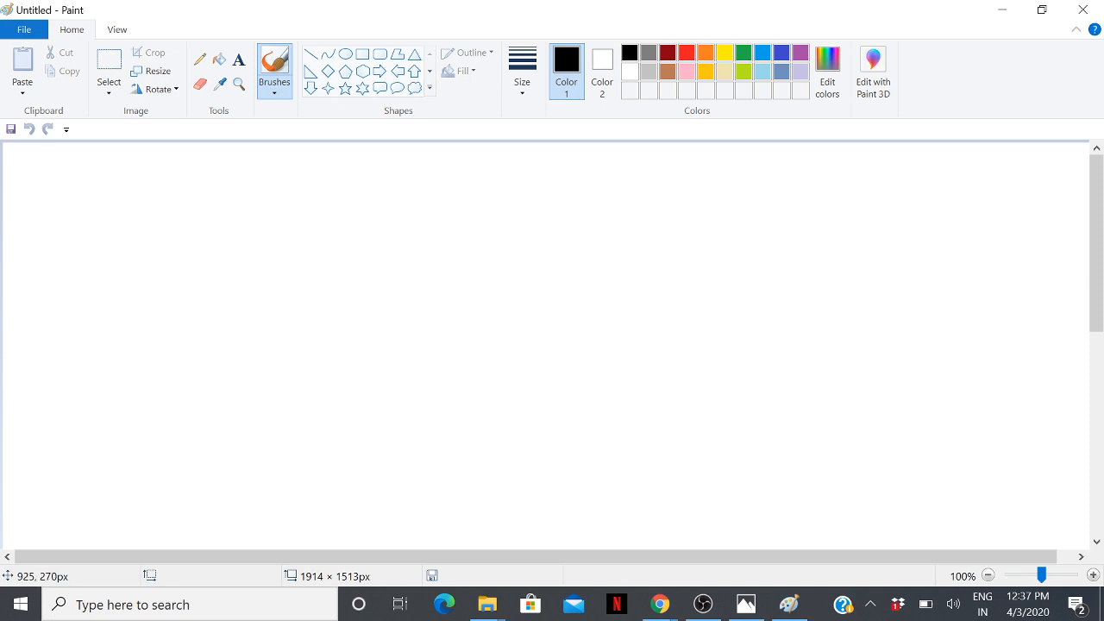
Draw a black circle outline about 343 × 343 px and move it partly off the canvas's upper right corner
click(352, 63)
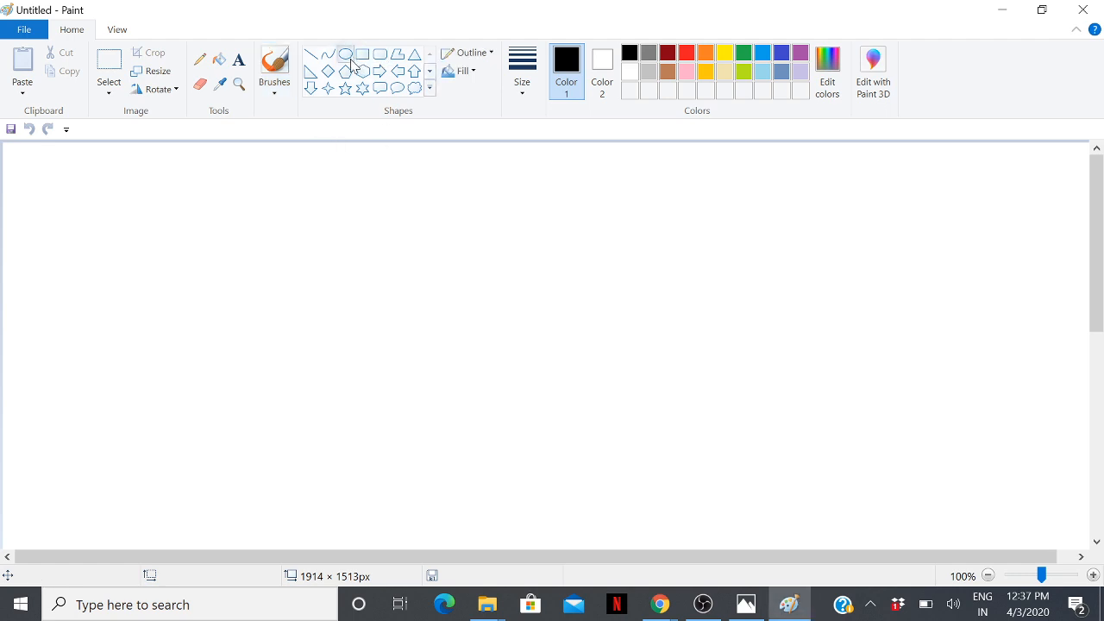
drag(616, 214, 813, 413)
drag(722, 319, 1020, 191)
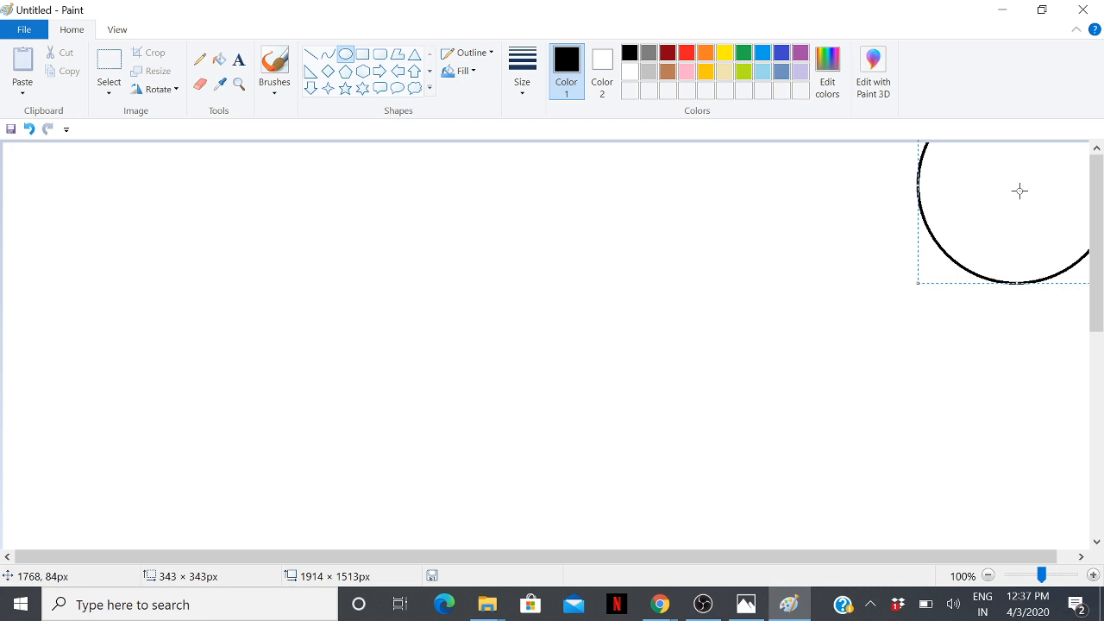
click(865, 343)
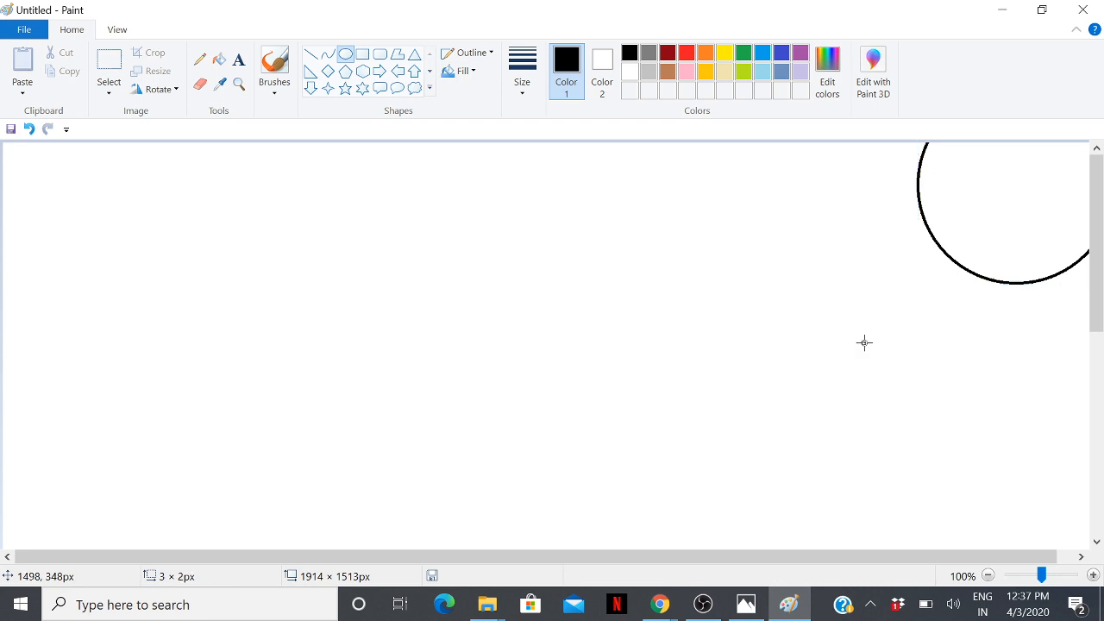
Draw a second large circle outline and move it partly off the canvas's upper left corner
drag(366, 194, 567, 377)
drag(482, 303, 84, 202)
click(334, 292)
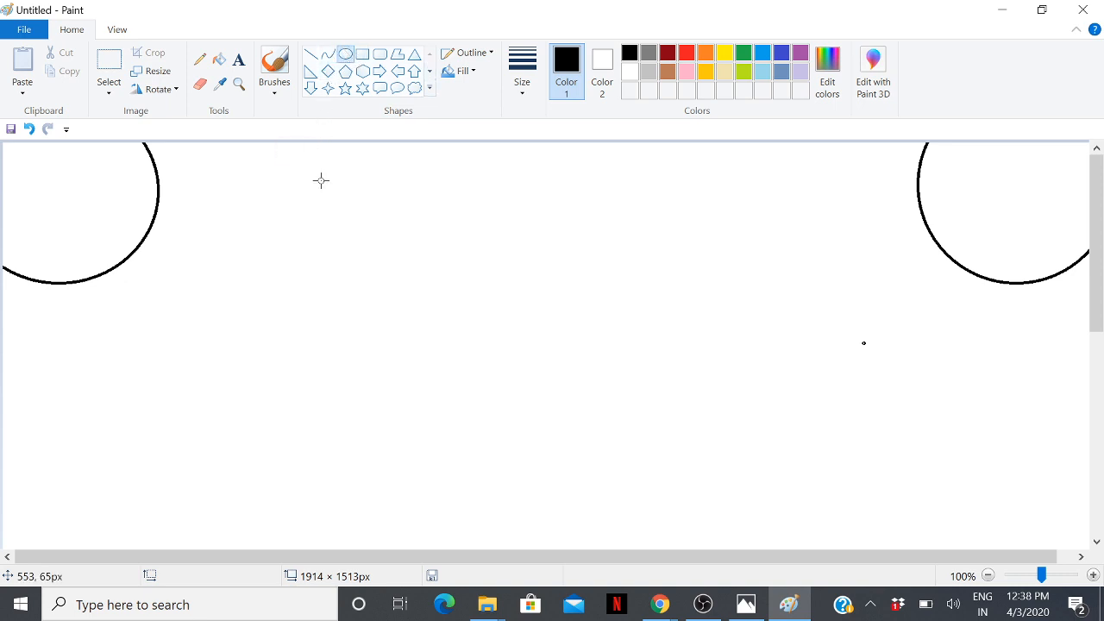
Draw an oval about 182 × 210 px and a wider one beside it, both cut off by the canvas's upper edge between the corner circles
drag(473, 236, 579, 361)
drag(524, 305, 407, 191)
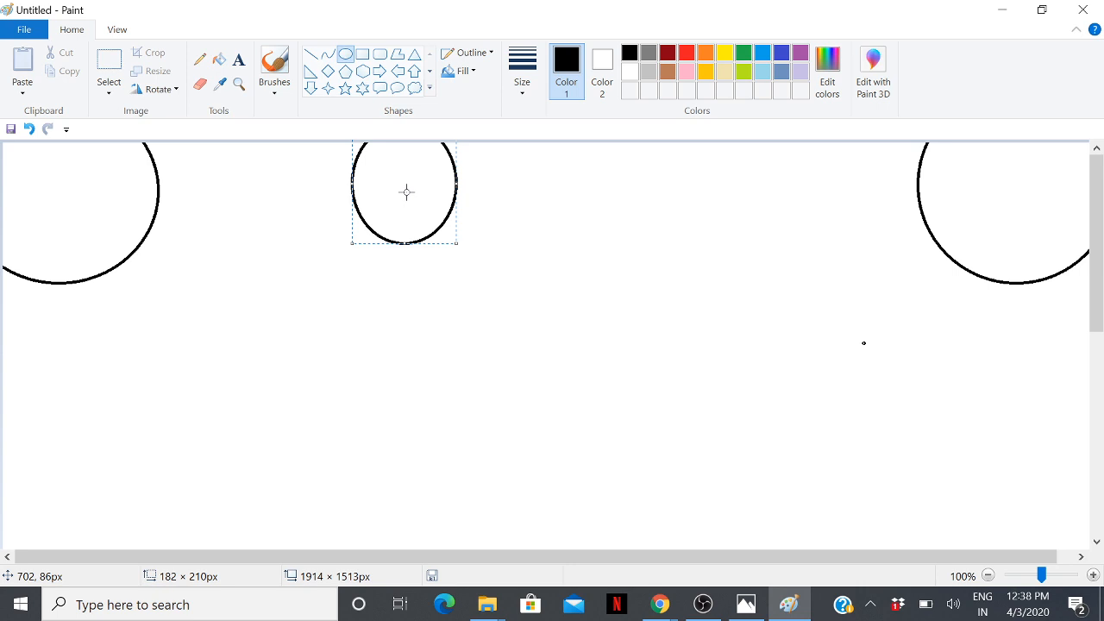
mouse_move(564, 310)
mouse_down()
mouse_move(584, 387)
mouse_move(626, 376)
mouse_move(662, 417)
mouse_up()
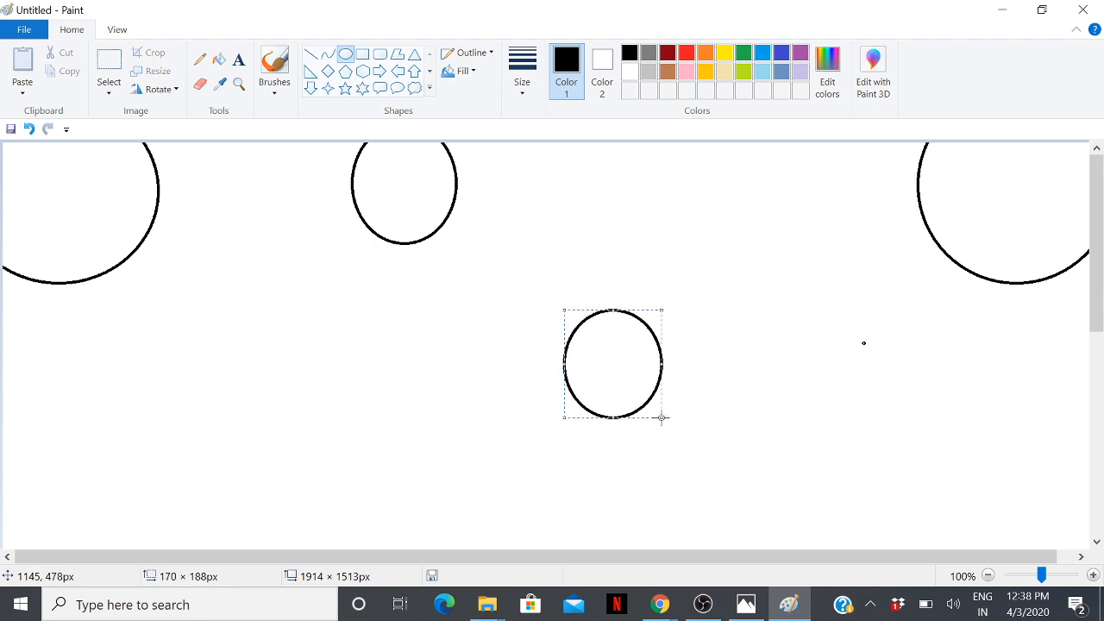
mouse_move(613, 354)
mouse_down()
mouse_move(561, 273)
mouse_move(525, 178)
mouse_move(561, 338)
mouse_move(629, 343)
mouse_up()
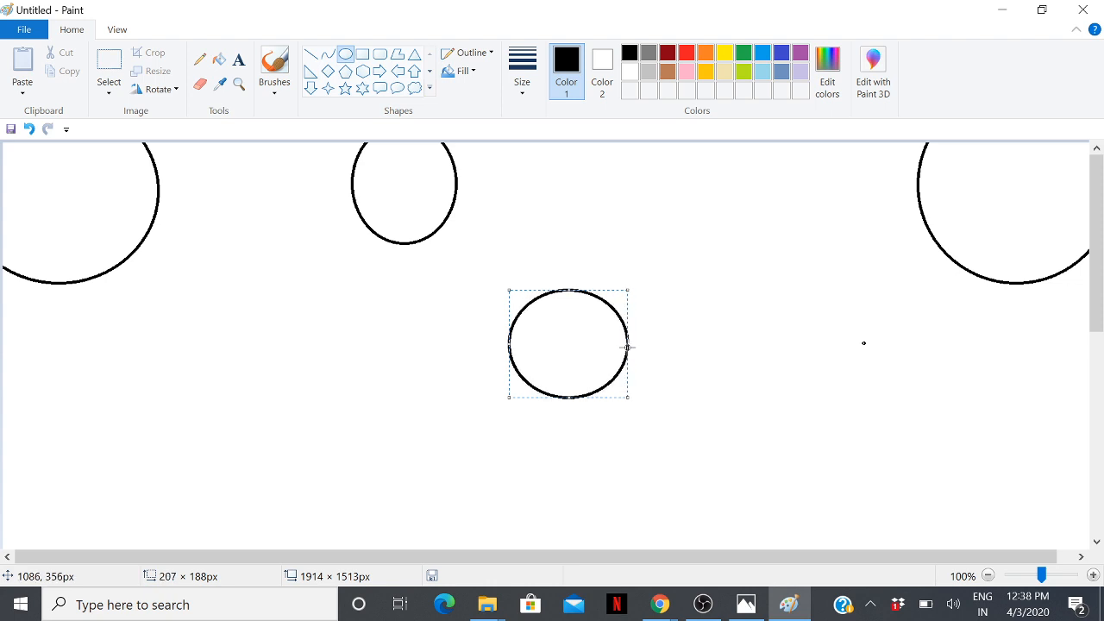
drag(569, 398, 569, 413)
drag(572, 367, 537, 210)
click(577, 367)
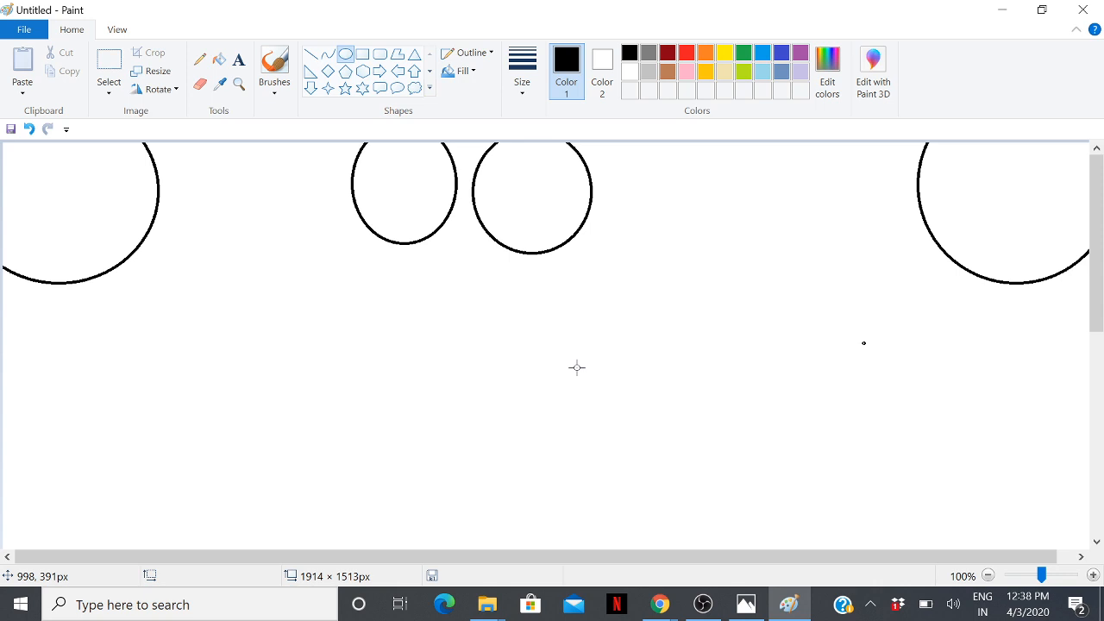
Draw a diamond on each side of the two middle ovals along the upper edge, the left one about 246 × 294 px
click(328, 70)
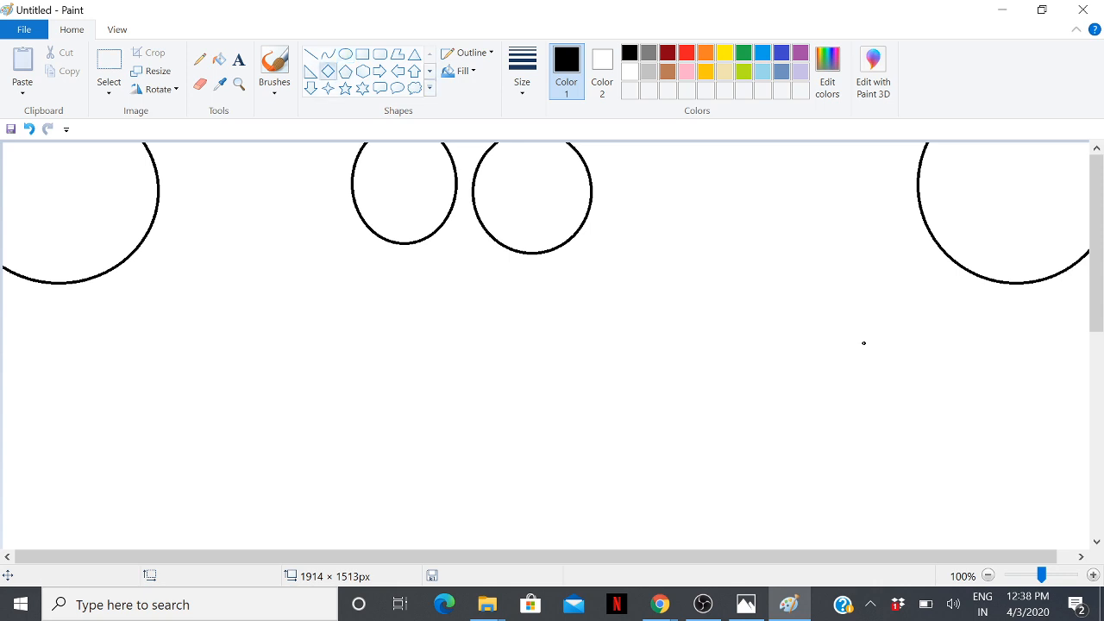
drag(584, 296, 738, 495)
drag(679, 383, 691, 181)
click(553, 360)
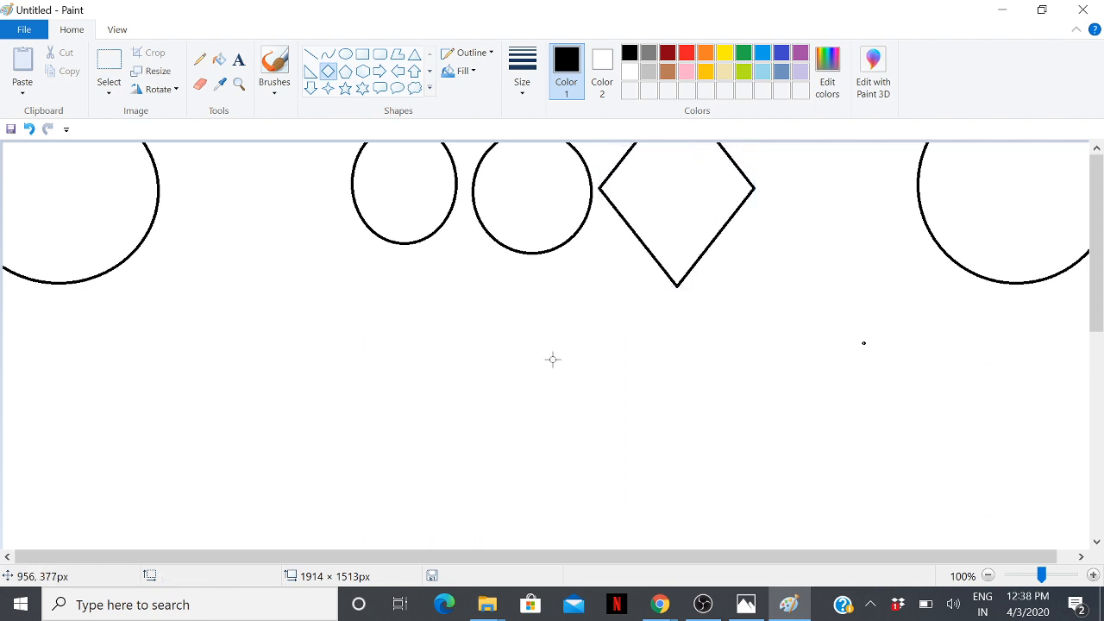
drag(542, 340, 684, 509)
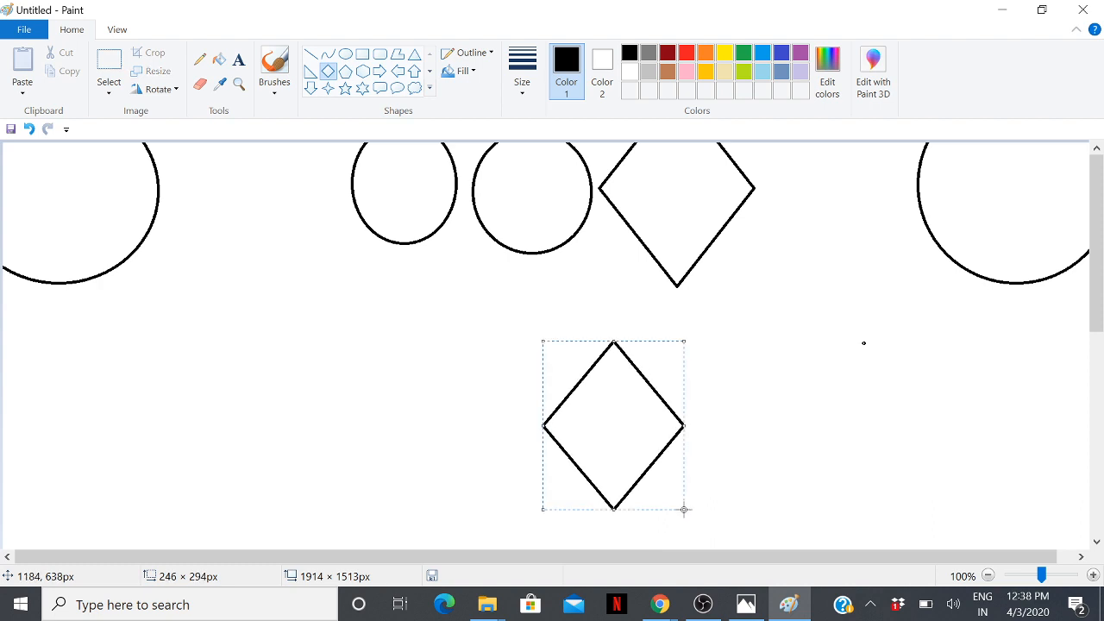
drag(612, 419, 278, 180)
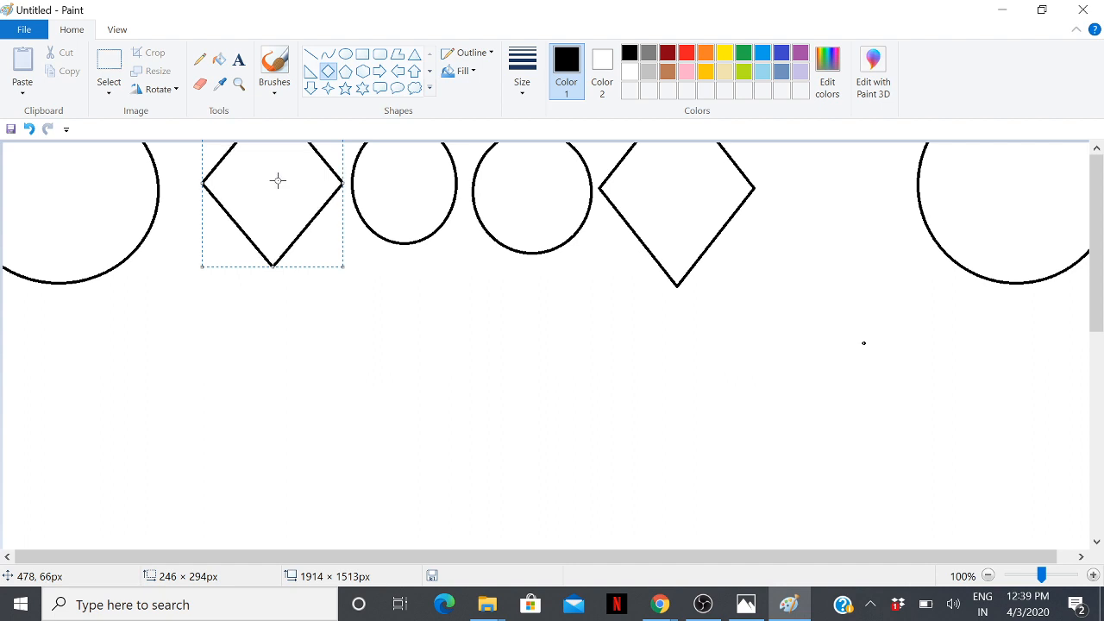
click(446, 388)
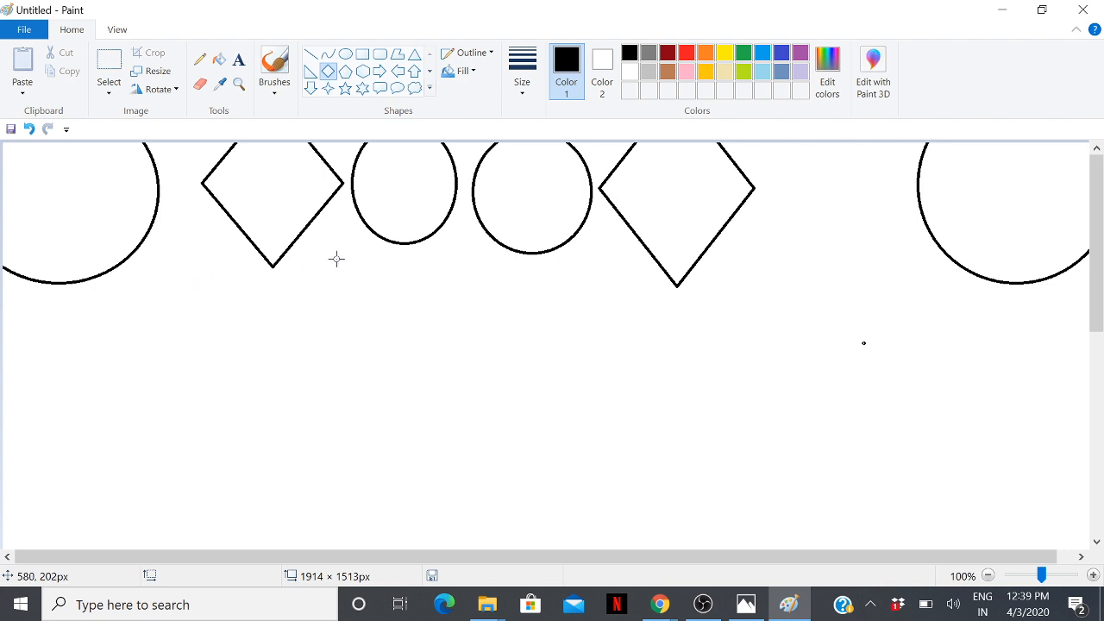
Undo the two diamonds and the two middle ovals, keeping only the corner circles
key(ctrl+z)
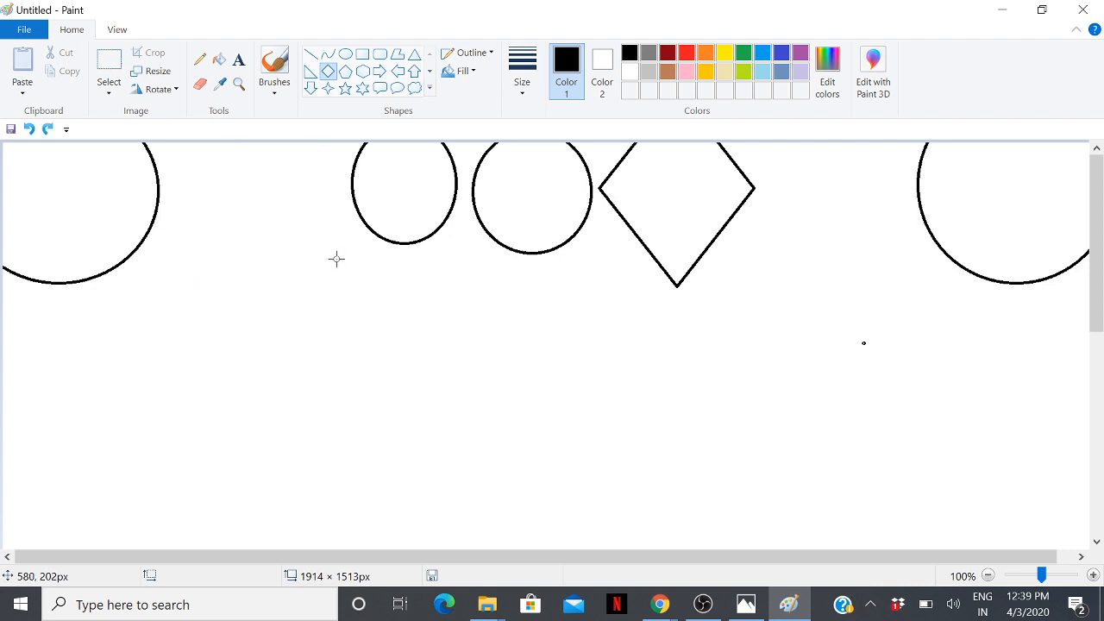
key(ctrl+z)
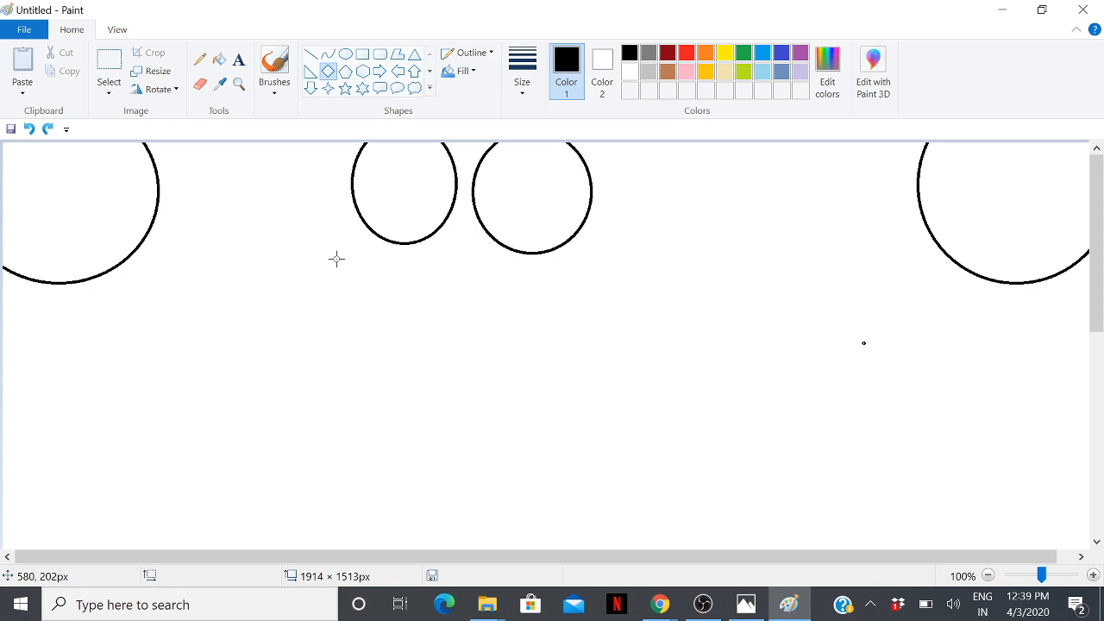
key(ctrl+z)
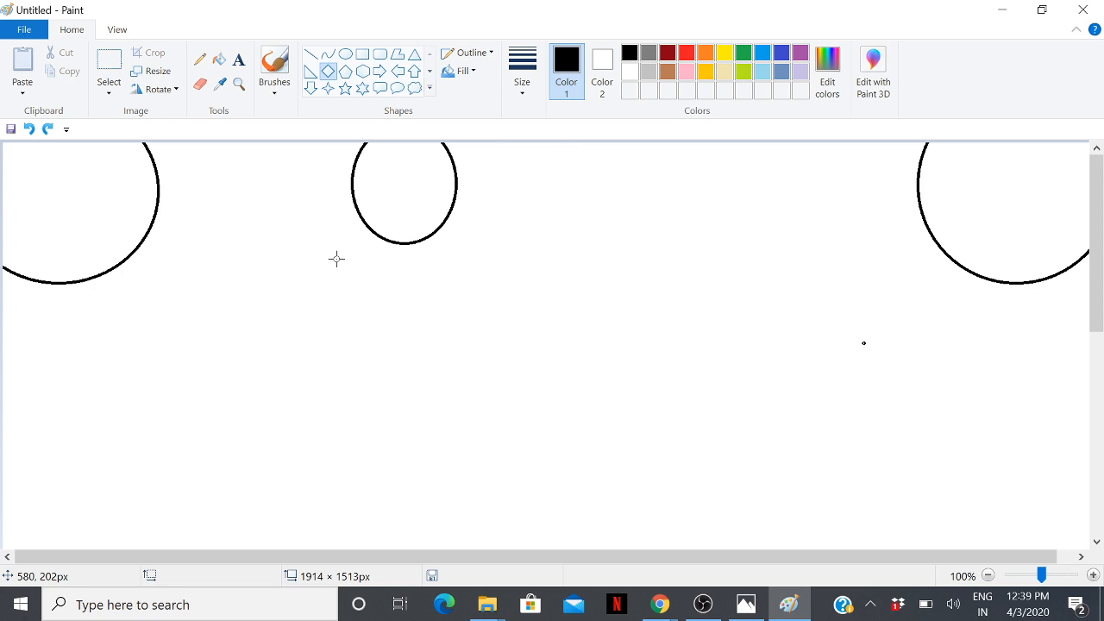
key(ctrl+z)
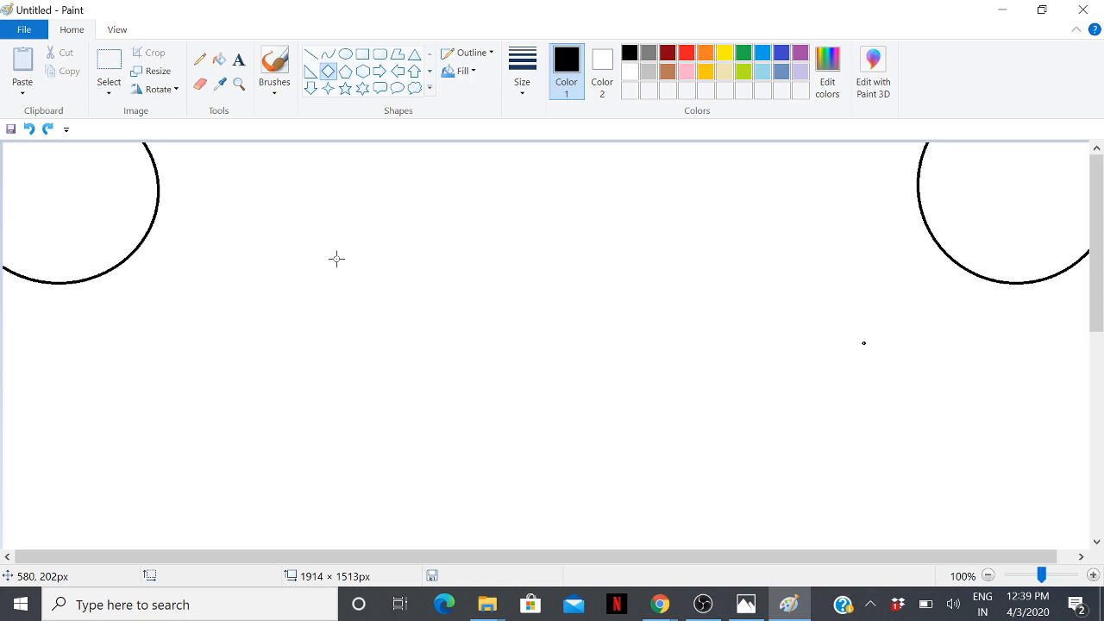
Draw an oval about 256 × 267 px touching the left corner circle and one about 249 × 292 px touching the right corner circle
click(345, 54)
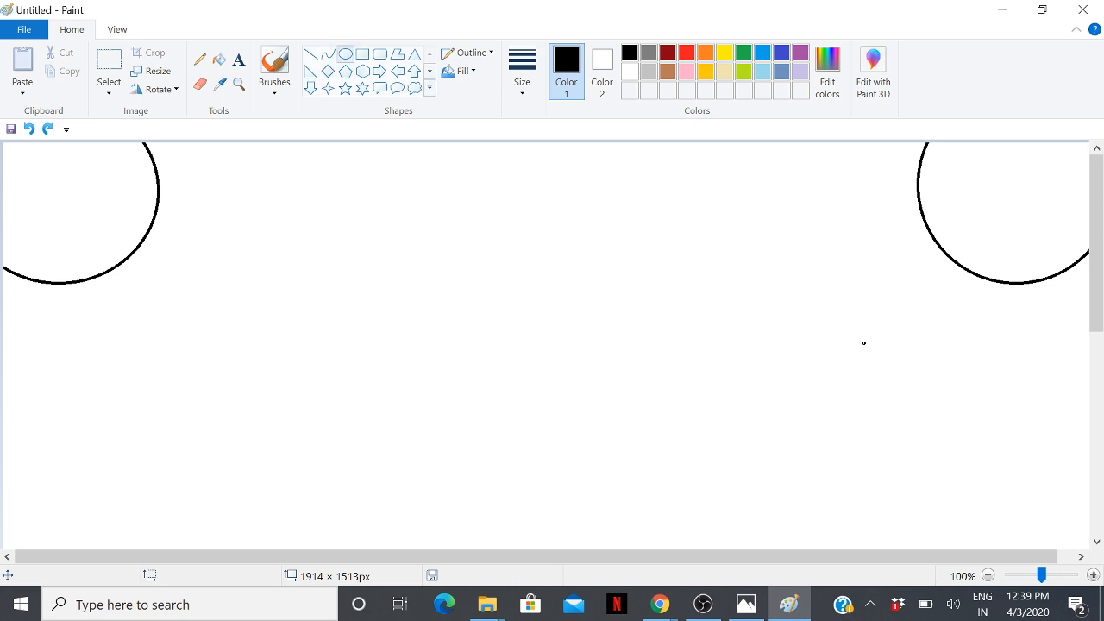
drag(501, 270, 649, 425)
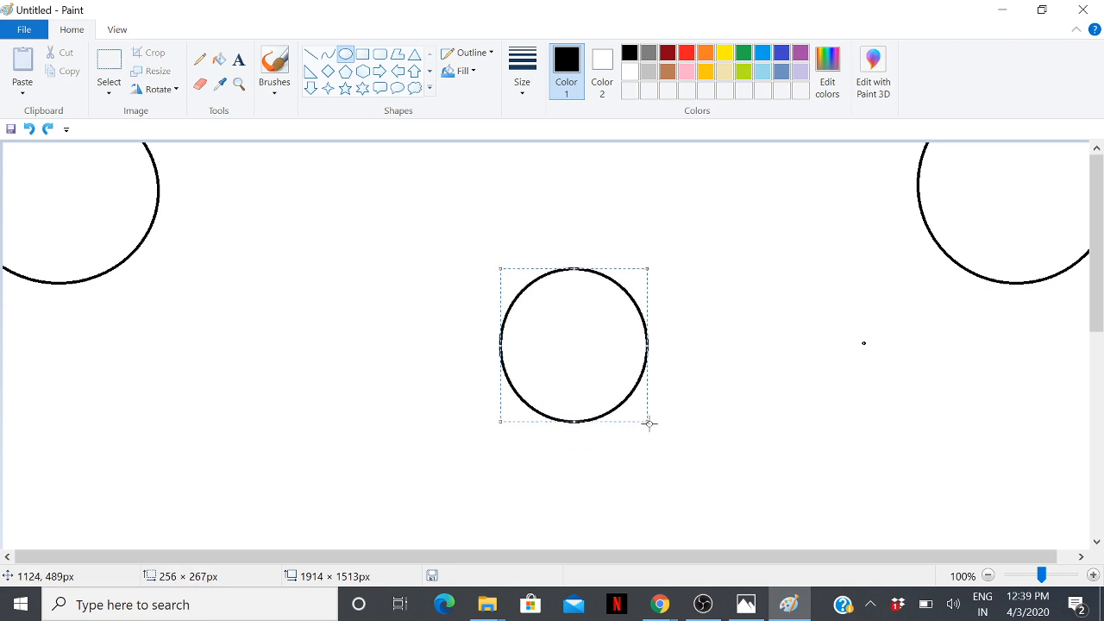
drag(567, 342, 232, 189)
drag(552, 309, 695, 477)
drag(624, 390, 844, 209)
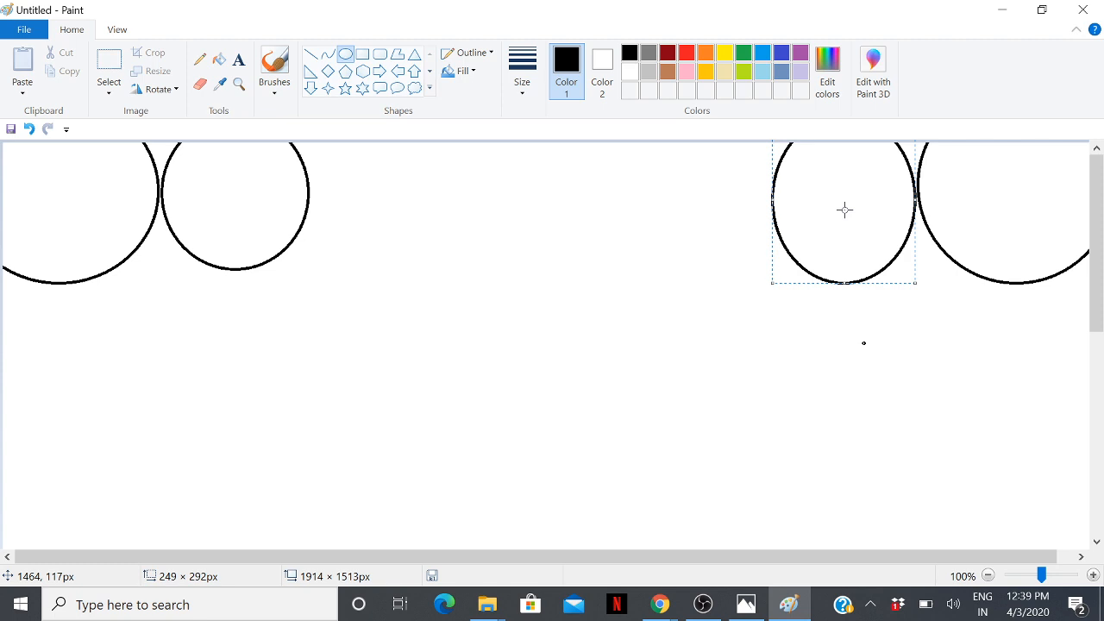
Draw a diamond about 253 × 372 px beside the left oval and one about 226 × 333 px beside the right oval
click(345, 71)
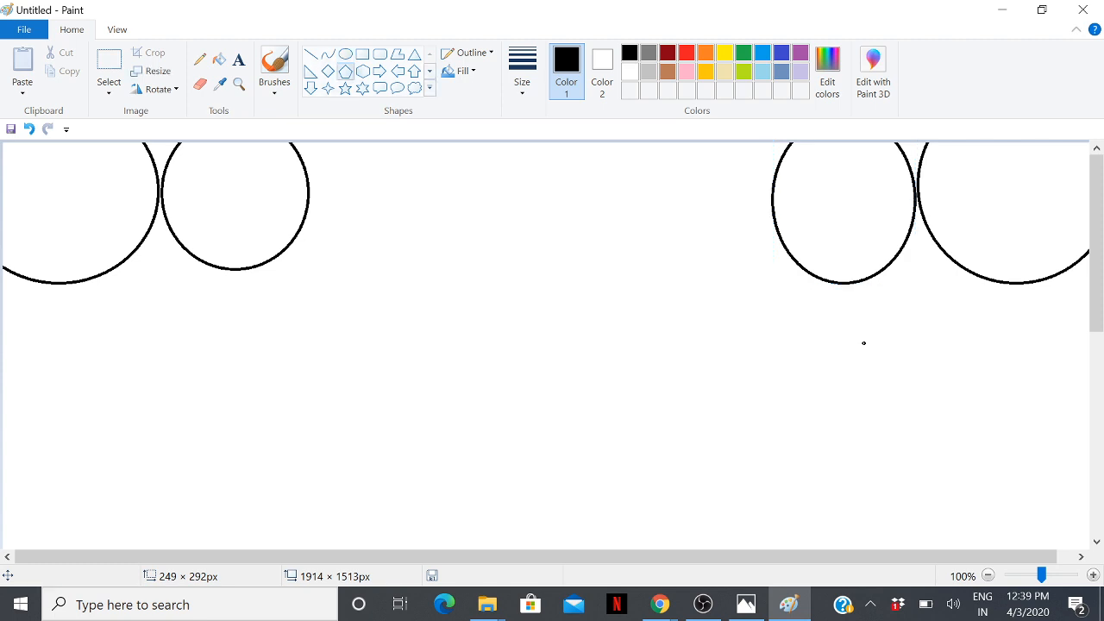
click(328, 70)
drag(502, 229, 648, 443)
drag(576, 317, 393, 172)
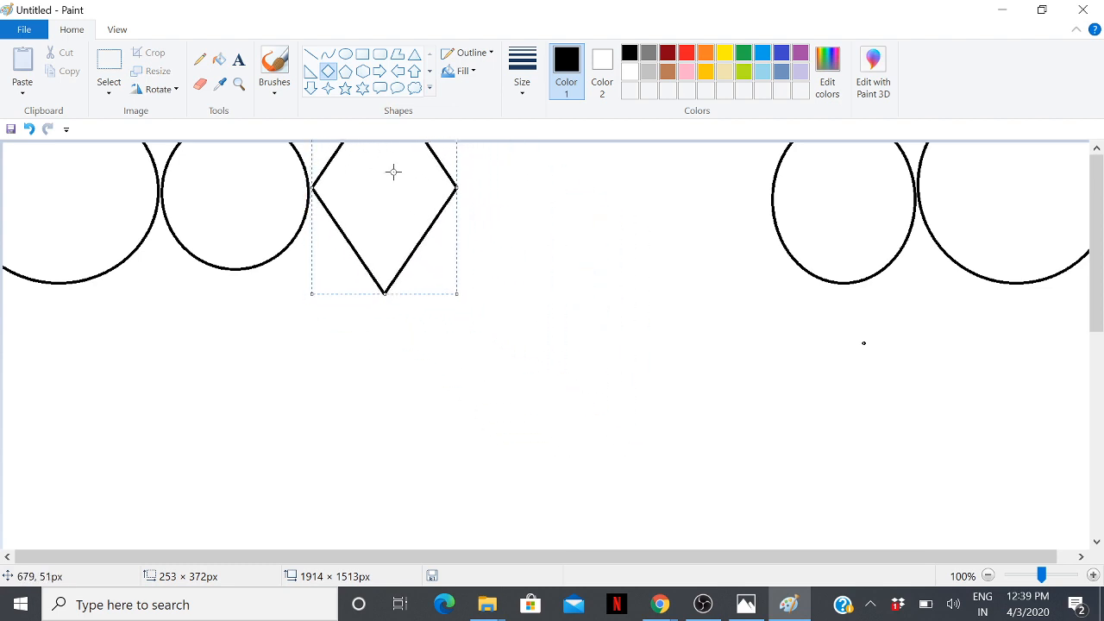
drag(646, 301, 776, 493)
drag(705, 392, 700, 202)
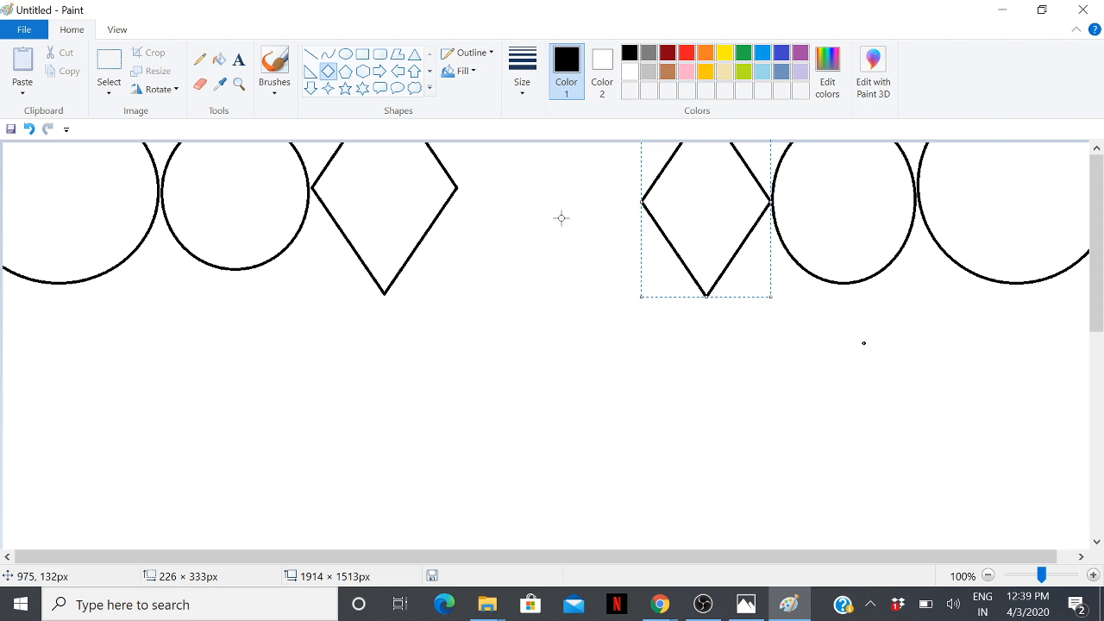
click(541, 268)
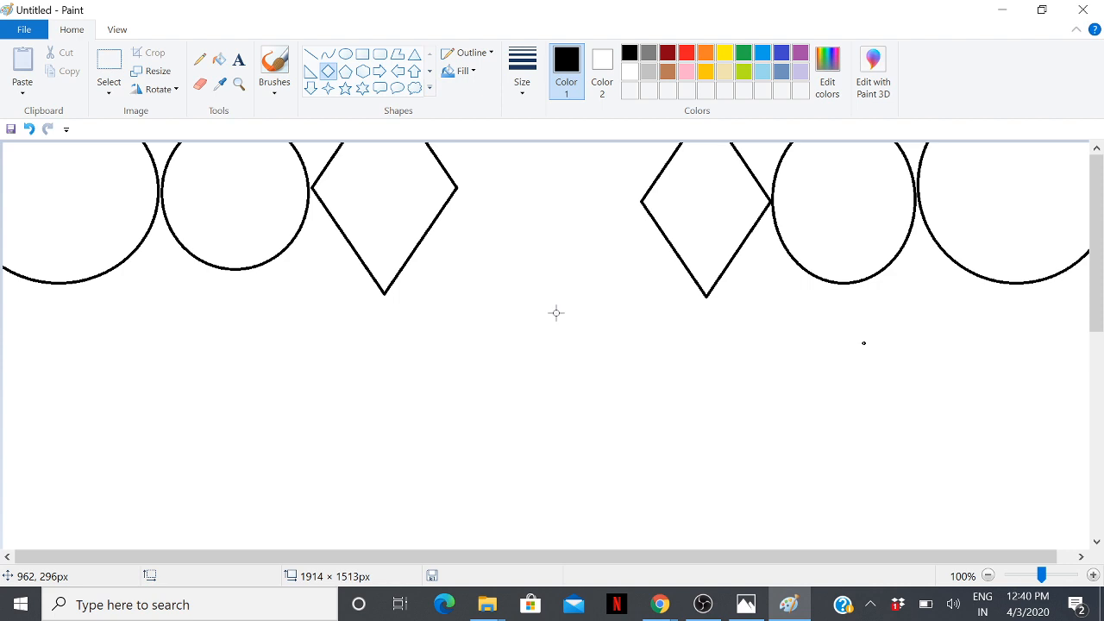
Draw a five-point star about 150 × 197 px and centre it between the two diamonds at the upper edge
click(345, 88)
drag(540, 142, 627, 253)
drag(591, 200, 555, 189)
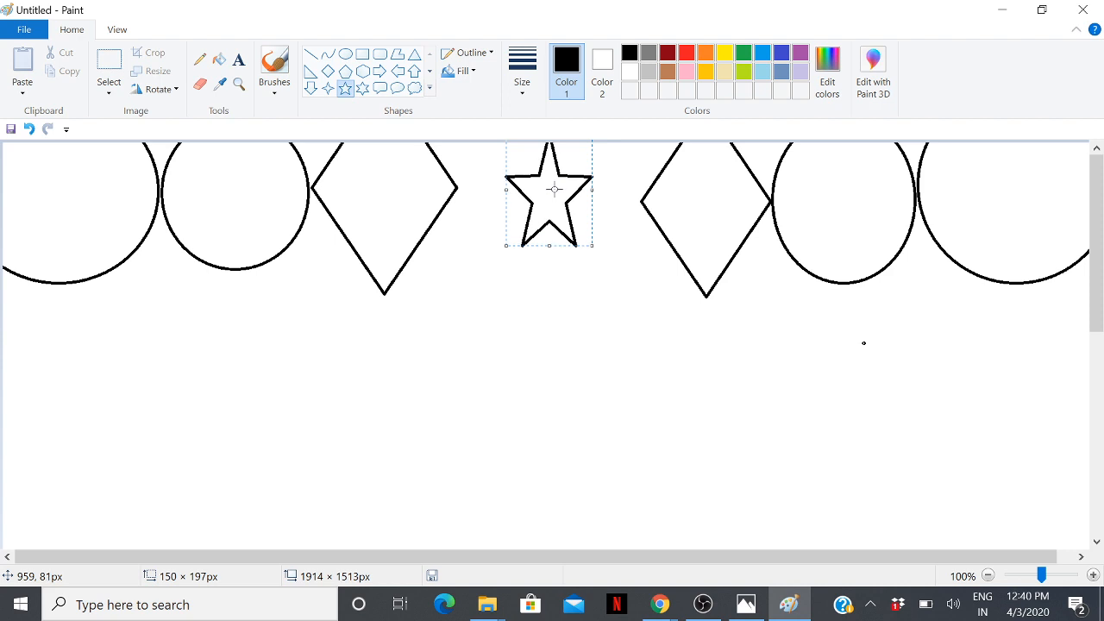
click(556, 380)
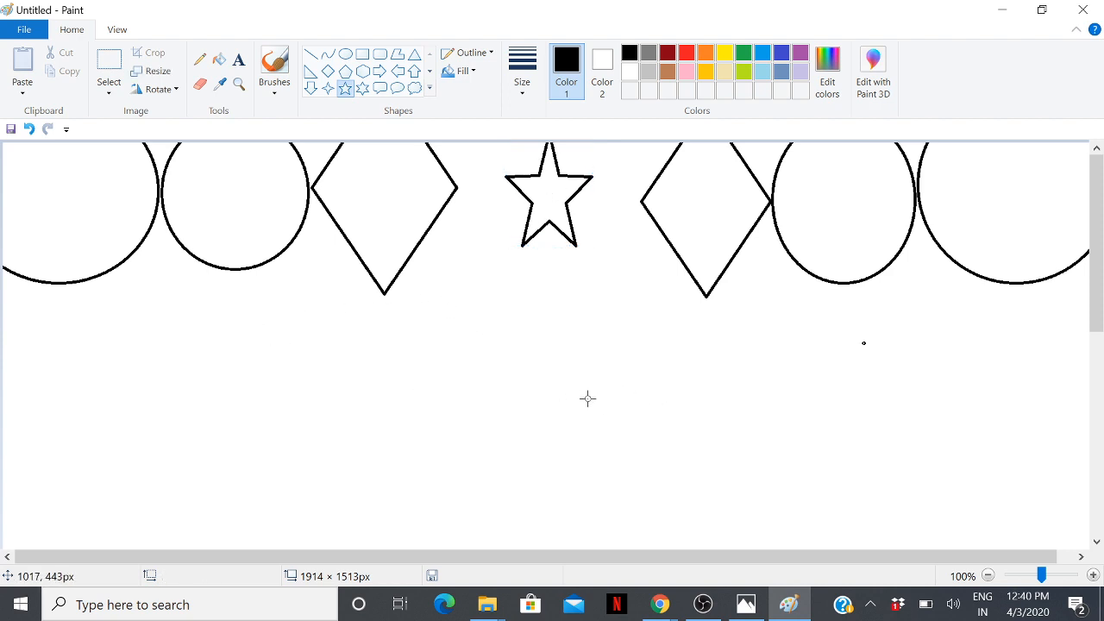
Undo the star and both diamonds
key(ctrl+z)
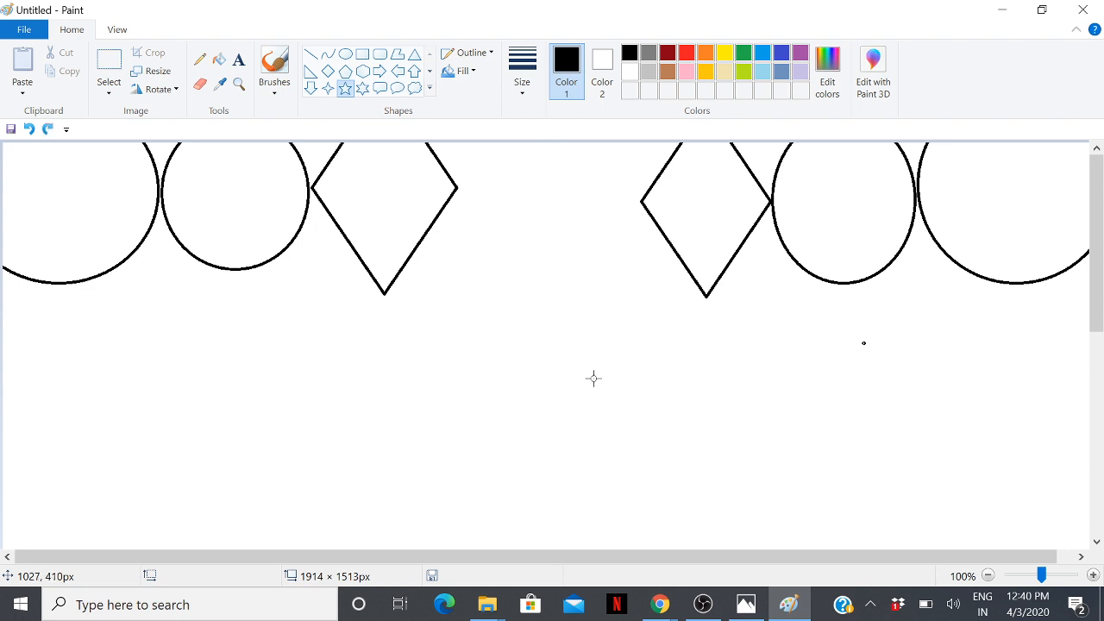
key(ctrl+z)
key(ctrl+z)
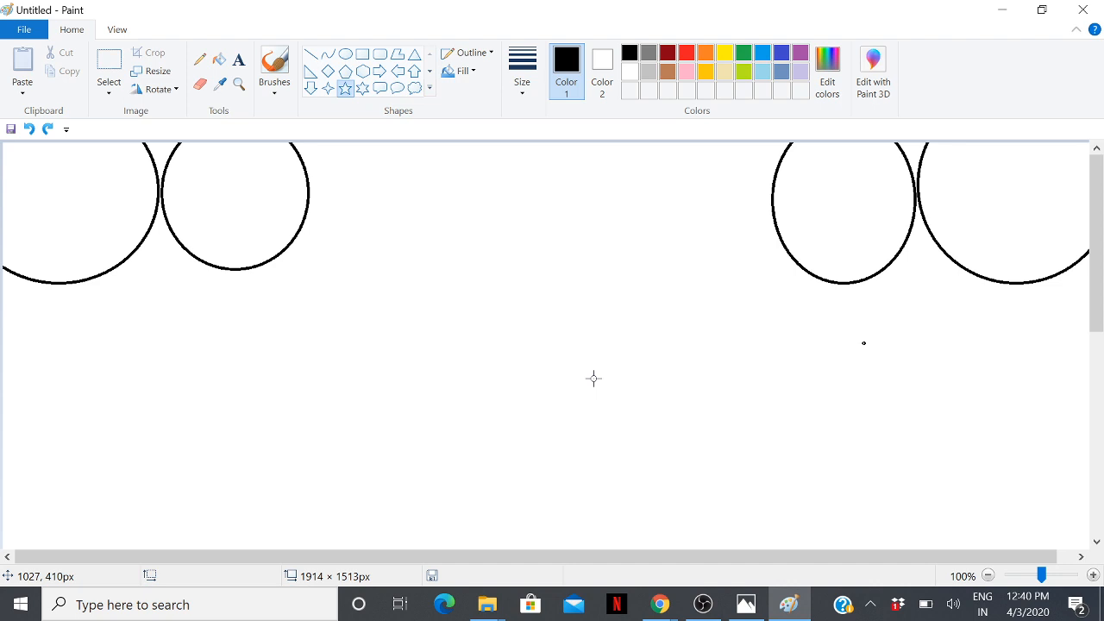
Draw a five-point star about 163 × 164 px and place it at the upper edge midway between the two ovals
drag(507, 145, 605, 245)
drag(559, 208, 520, 196)
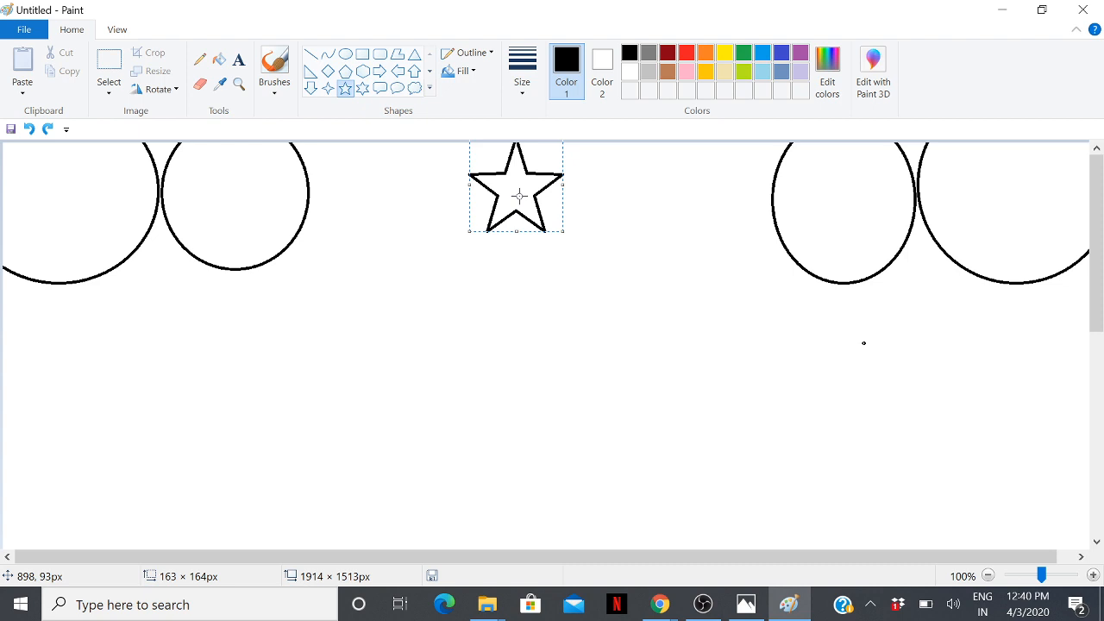
click(345, 53)
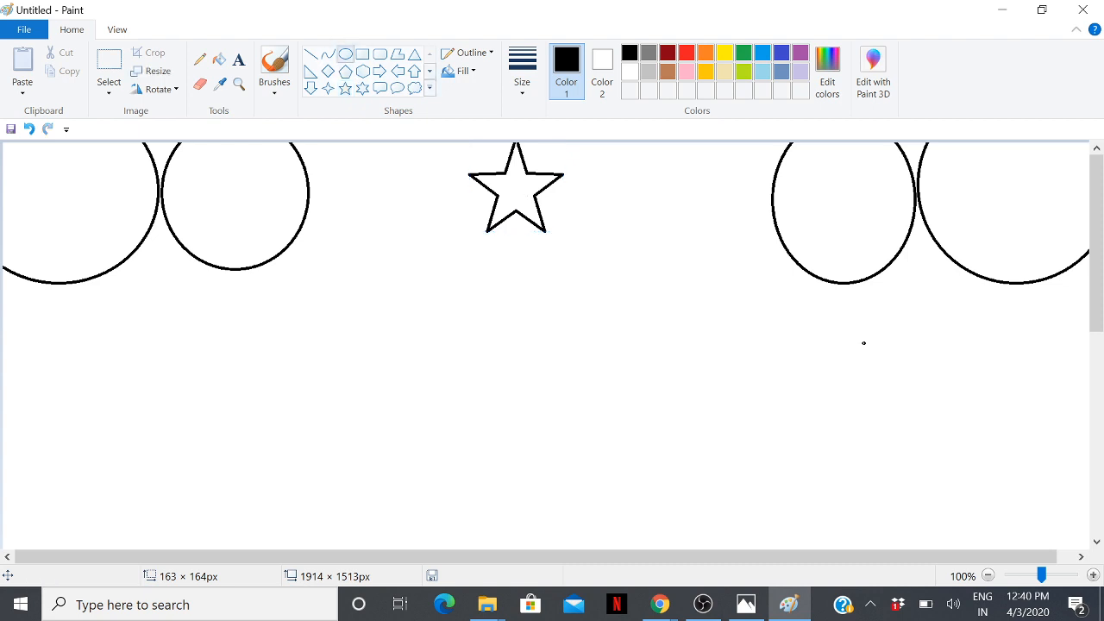
Draw a diamond at the upper edge on each side of the star, making the left one about 156 × 229 px
click(328, 70)
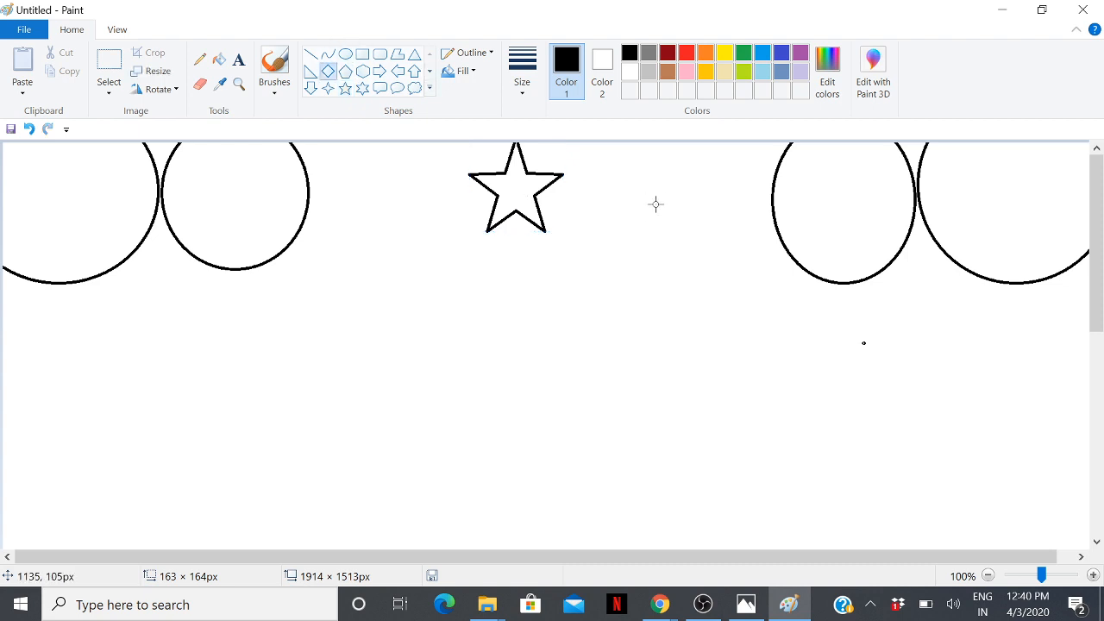
mouse_move(499, 284)
mouse_down()
mouse_move(514, 379)
mouse_move(572, 383)
mouse_move(592, 412)
mouse_up()
mouse_move(546, 330)
mouse_down()
mouse_move(567, 320)
mouse_move(641, 179)
mouse_up()
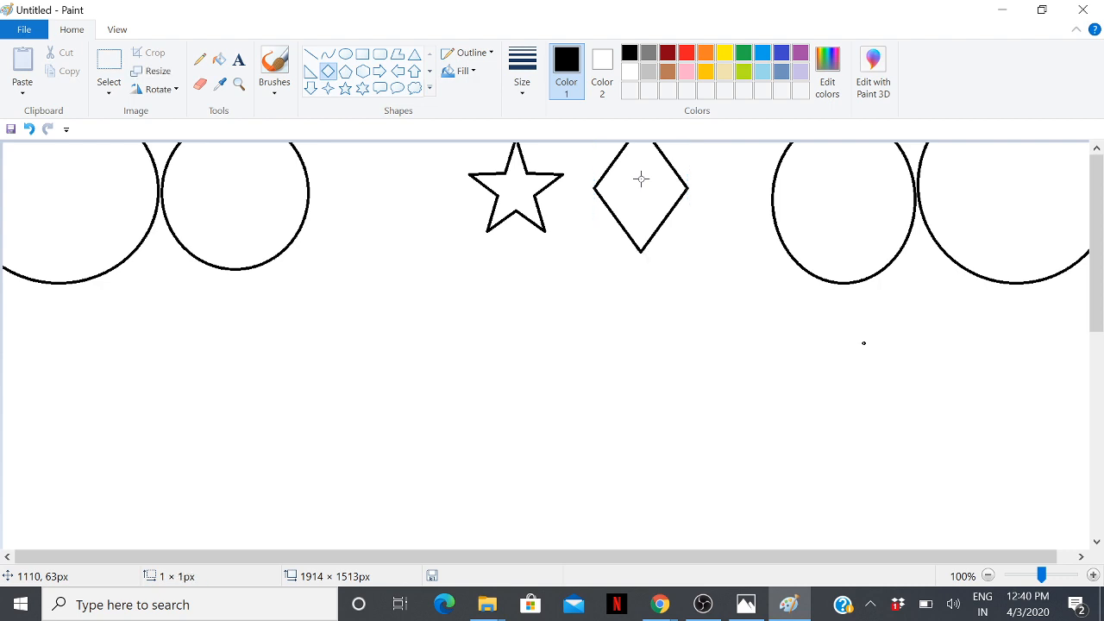
mouse_move(398, 149)
mouse_down()
mouse_move(431, 267)
mouse_move(487, 303)
mouse_move(488, 280)
mouse_up()
drag(444, 214, 393, 187)
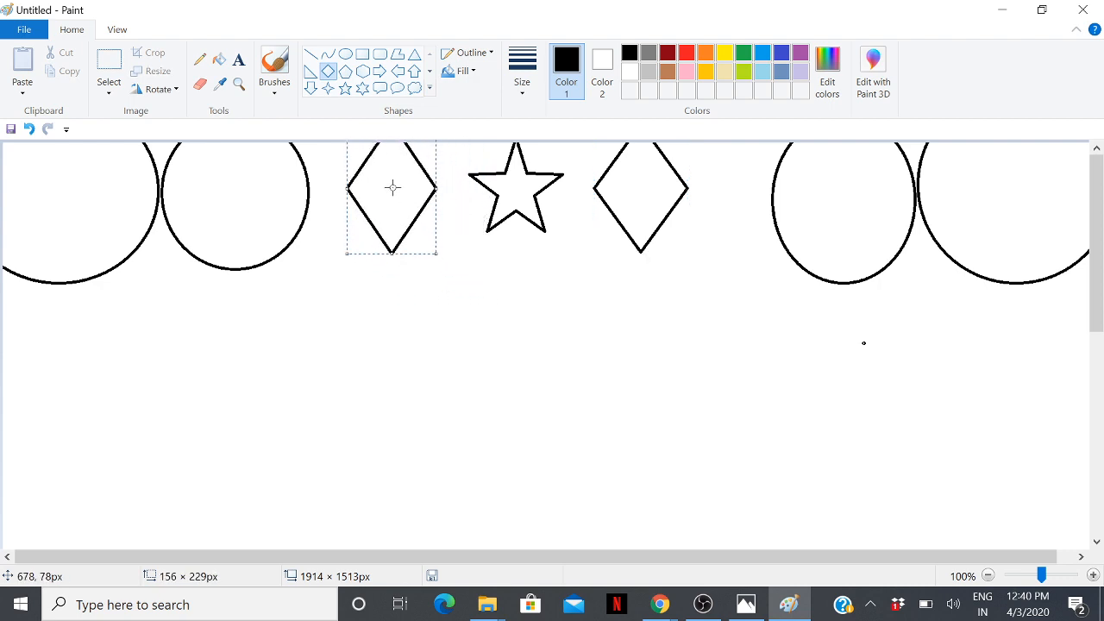
click(524, 381)
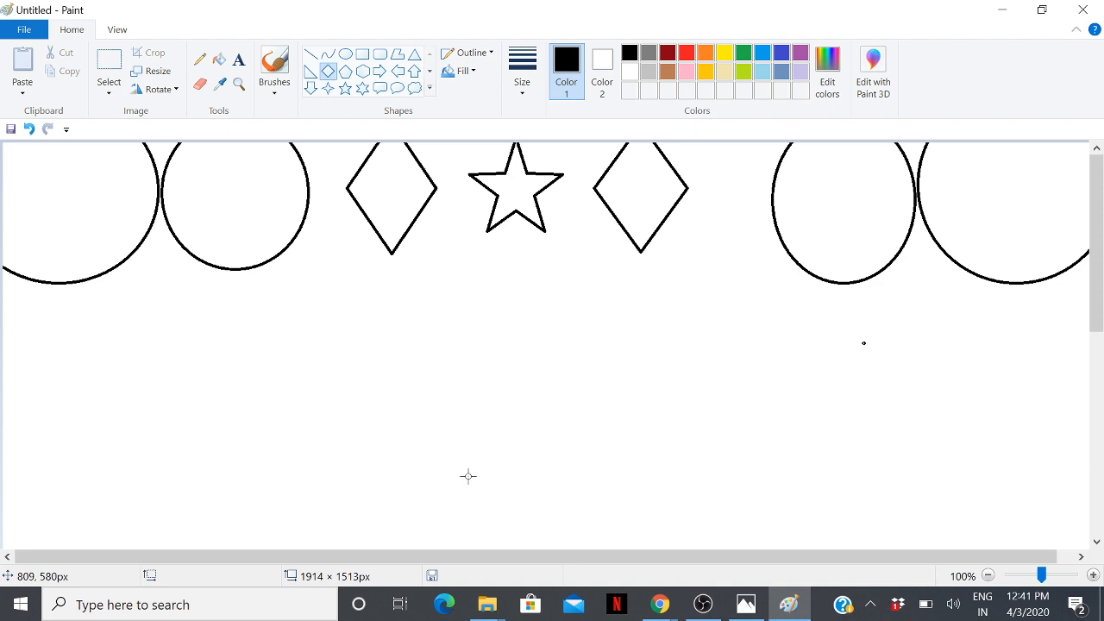
click(362, 54)
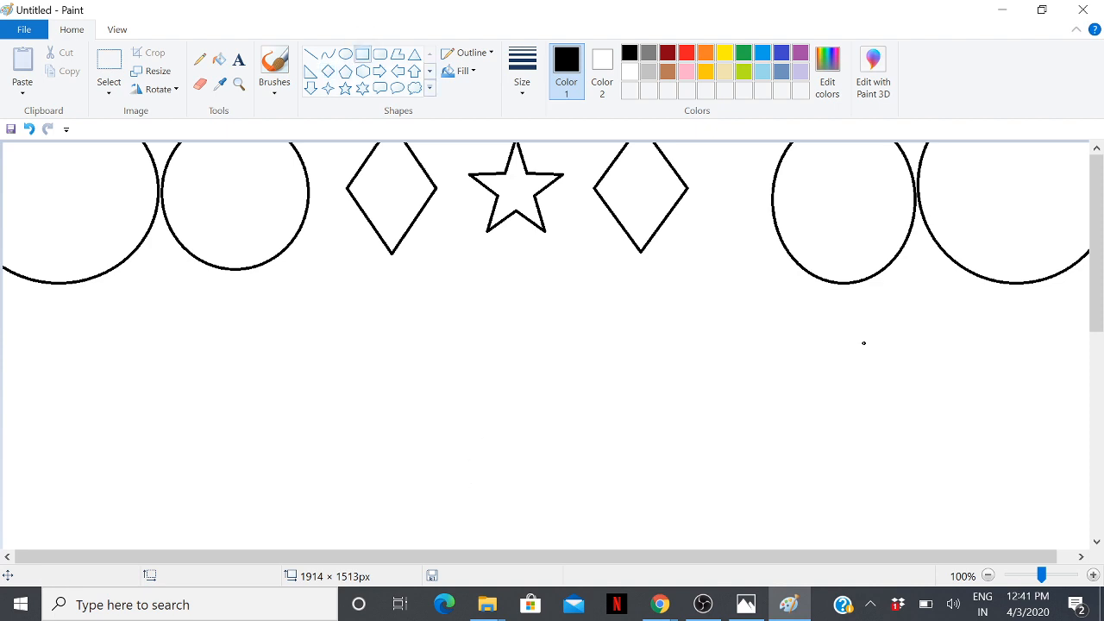
drag(436, 399, 659, 430)
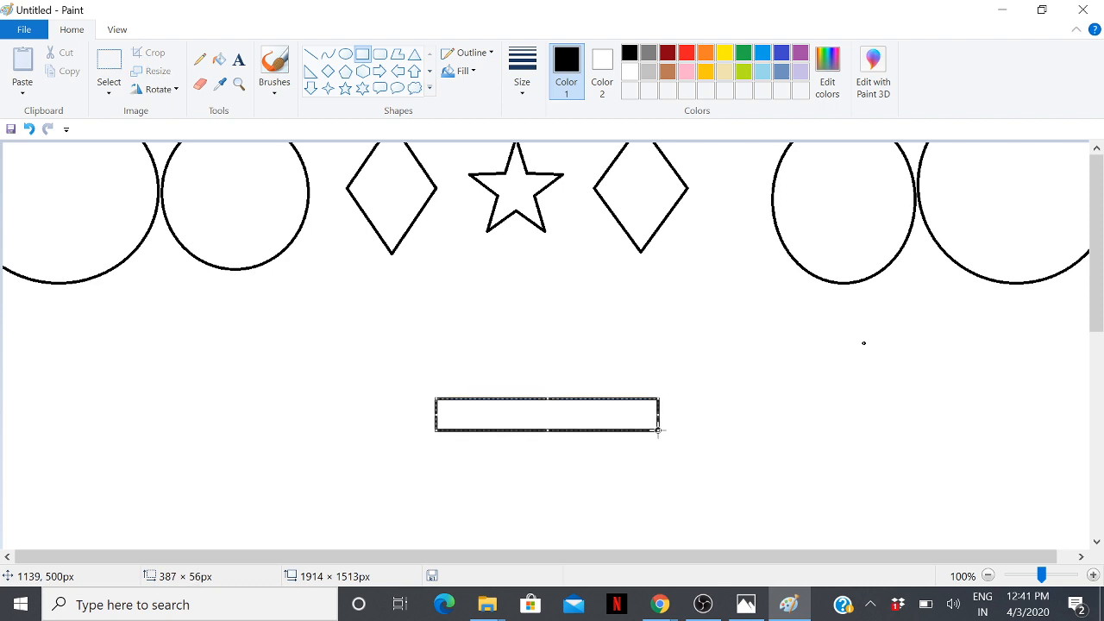
key(ctrl+z)
drag(451, 370, 649, 435)
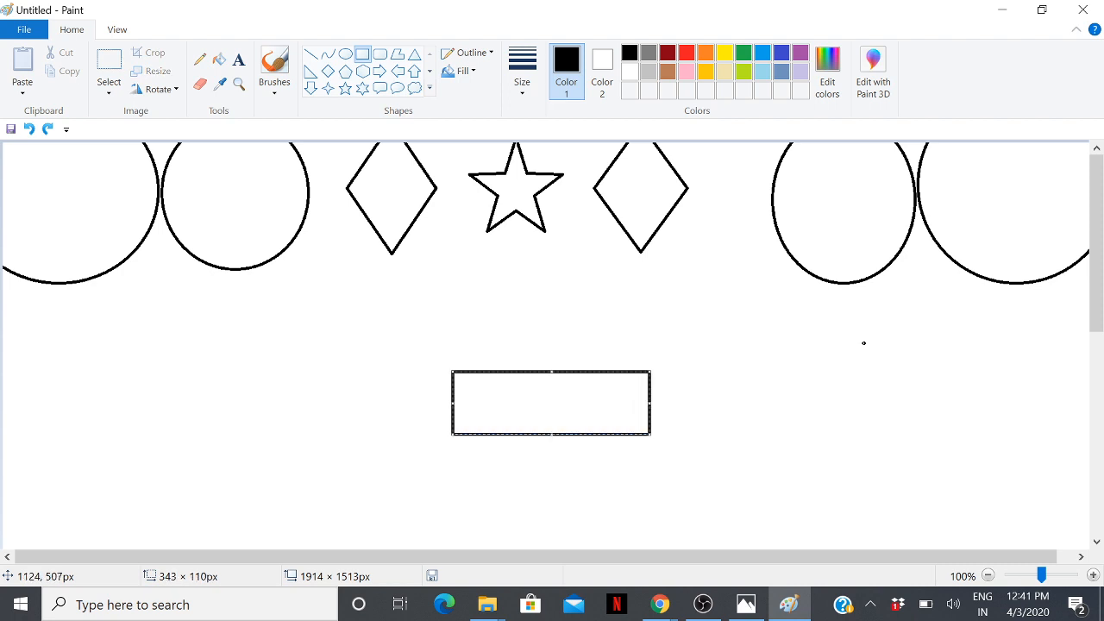
key(ctrl+z)
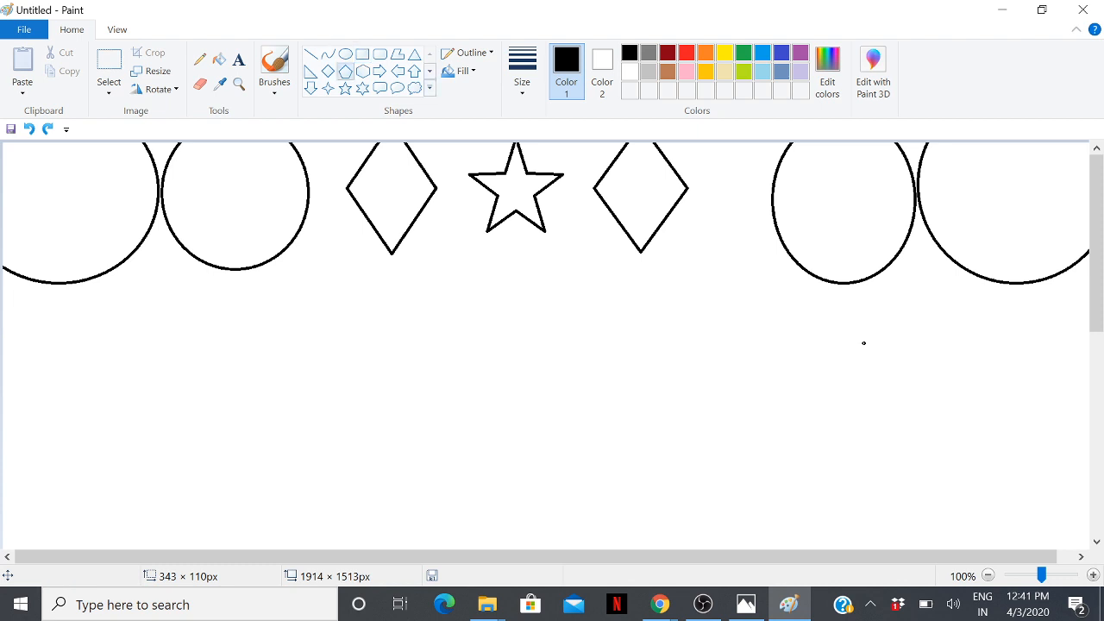
Draw a flat oval tabletop about 393 × 97 px and place it in the lower middle, below the star
click(345, 53)
drag(445, 309, 667, 365)
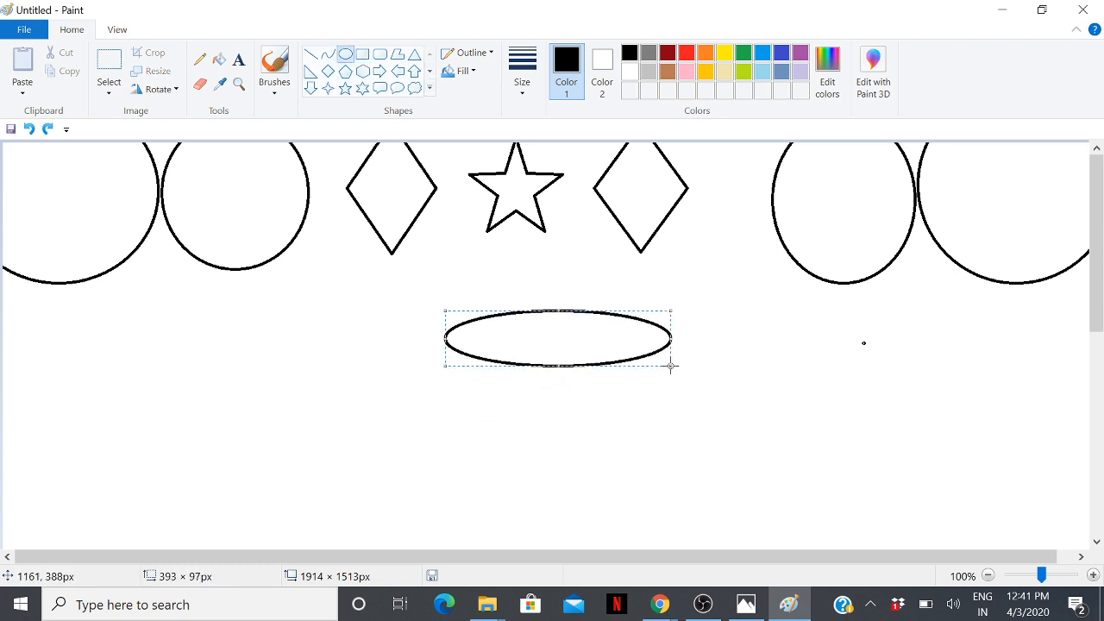
drag(566, 340, 540, 436)
click(787, 417)
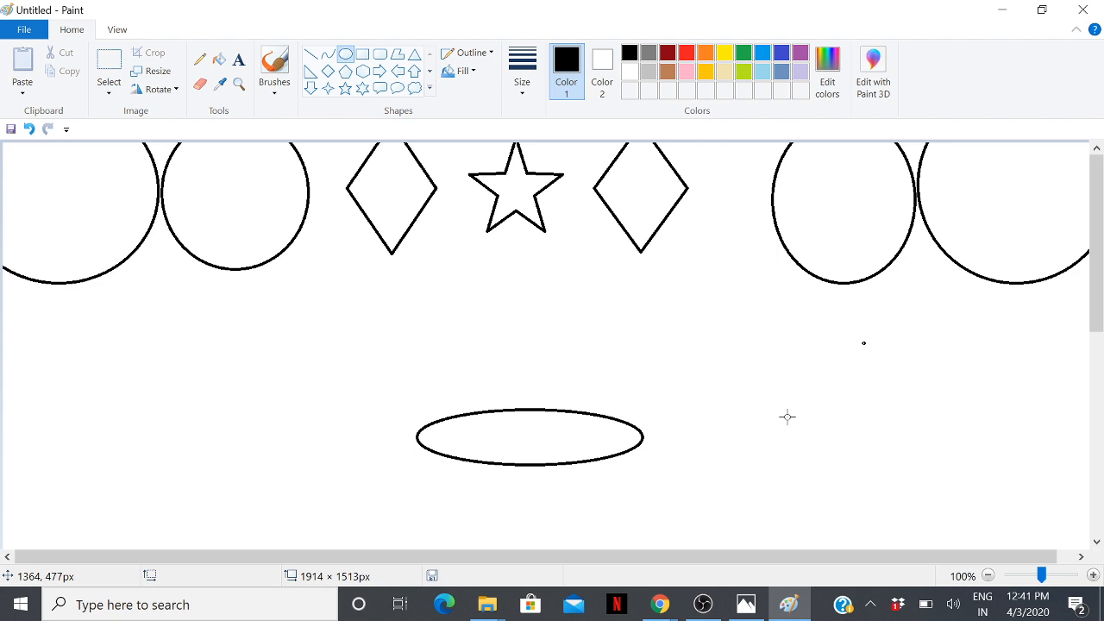
Draw two rectangular table legs under the oval's left half, the outer about 39 × 154 px and the inner about 33 × 94 px
click(363, 53)
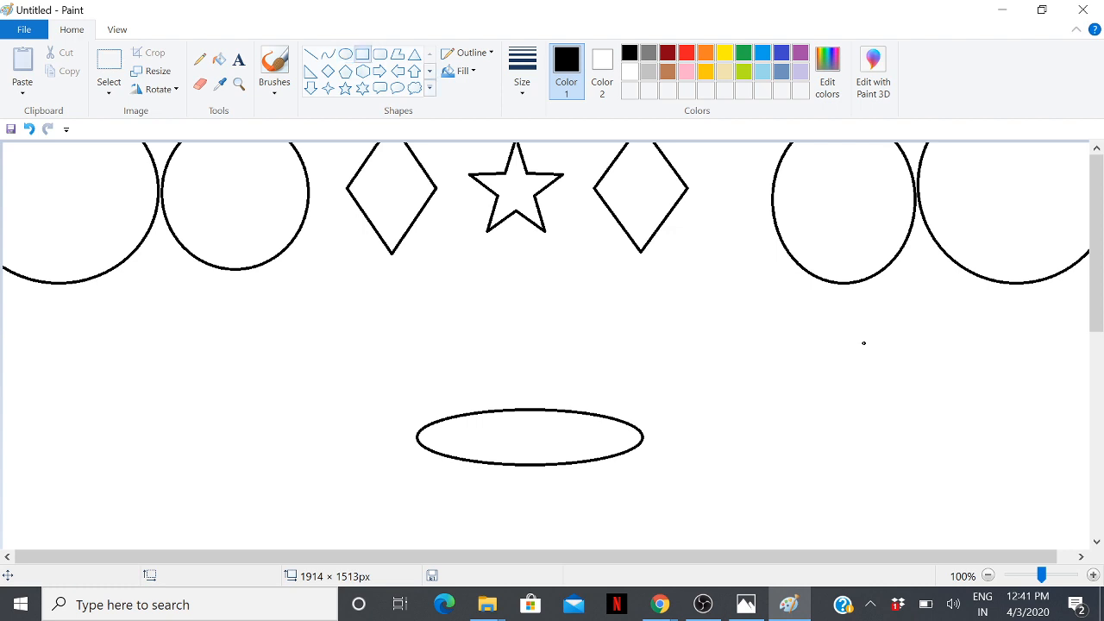
drag(429, 454, 450, 508)
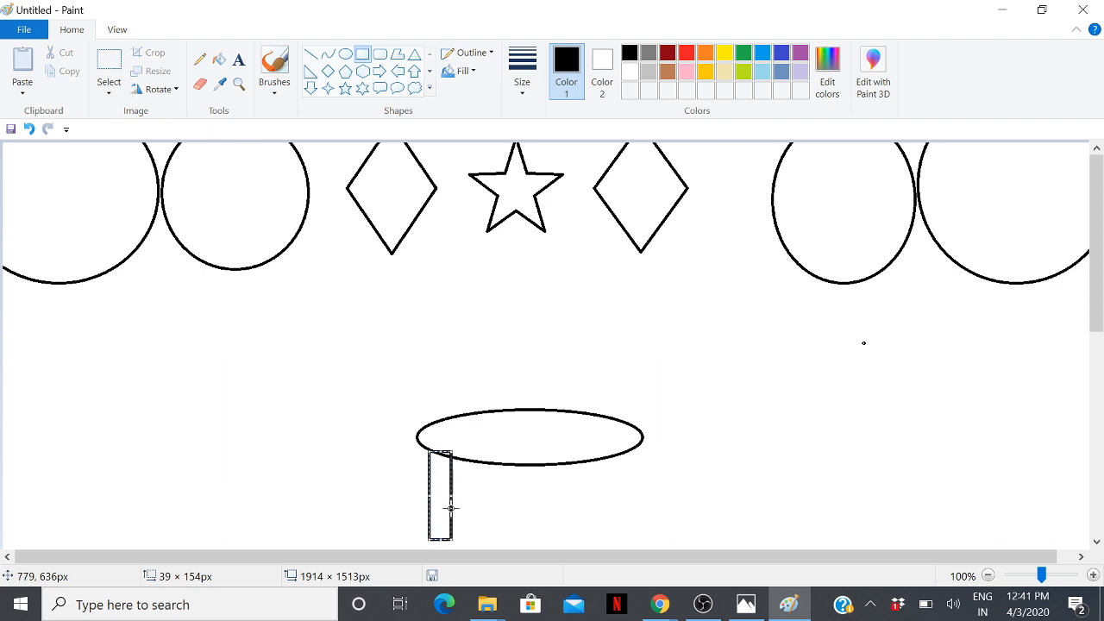
click(450, 509)
drag(491, 467, 473, 521)
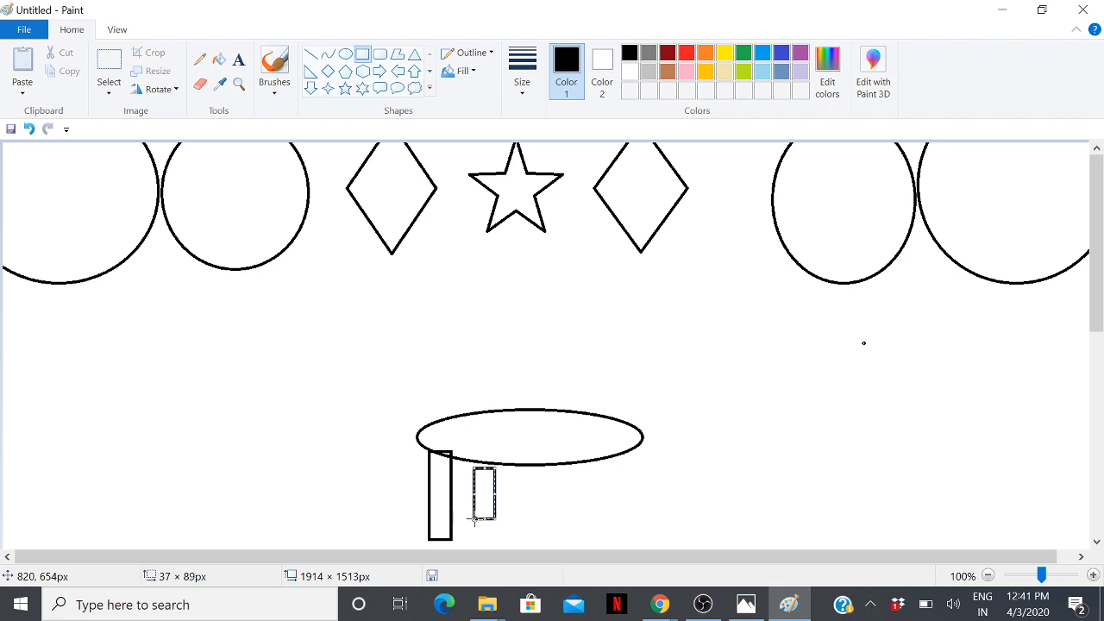
right_click(491, 464)
key(Escape)
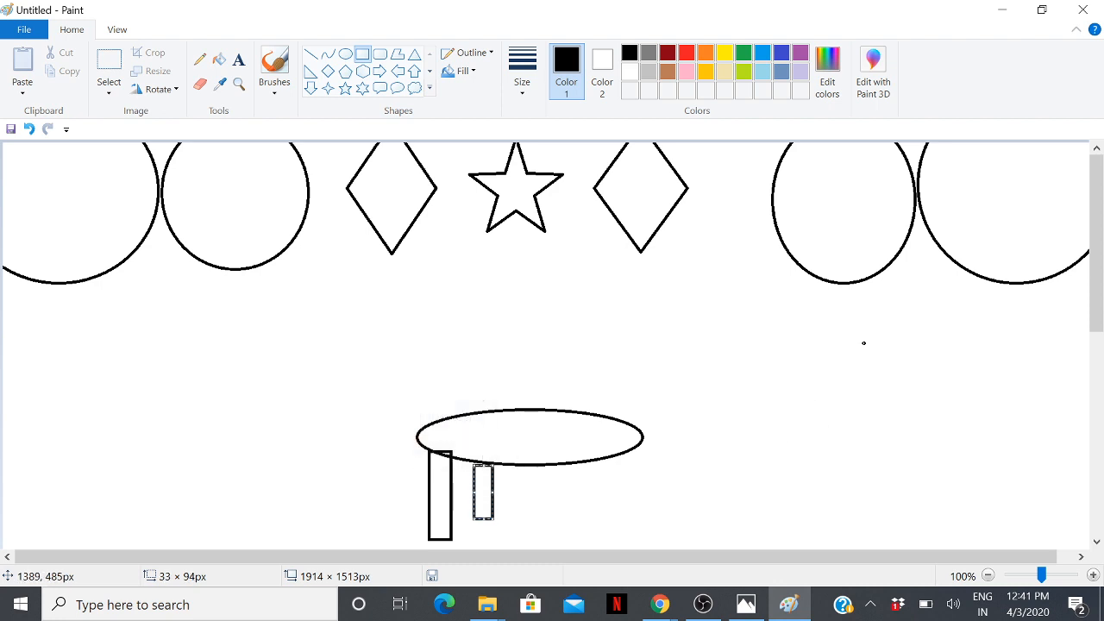
click(792, 412)
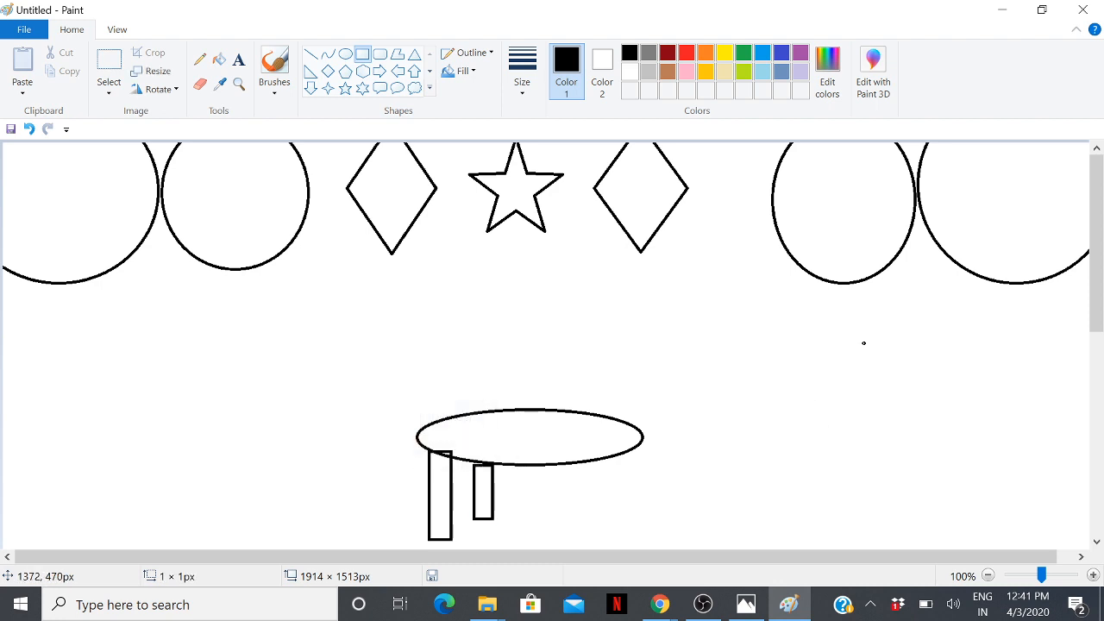
Draw the outer right table leg as a rectangle about 30 × 160 px under the oval's right end
drag(601, 464, 610, 549)
right_click(610, 501)
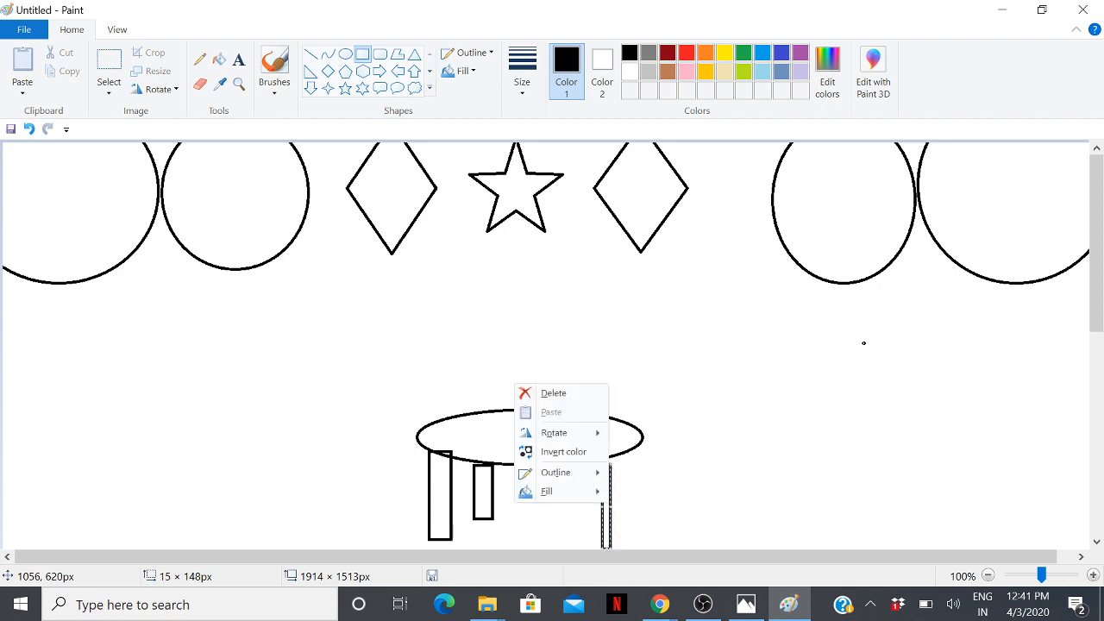
click(720, 448)
drag(601, 463, 616, 458)
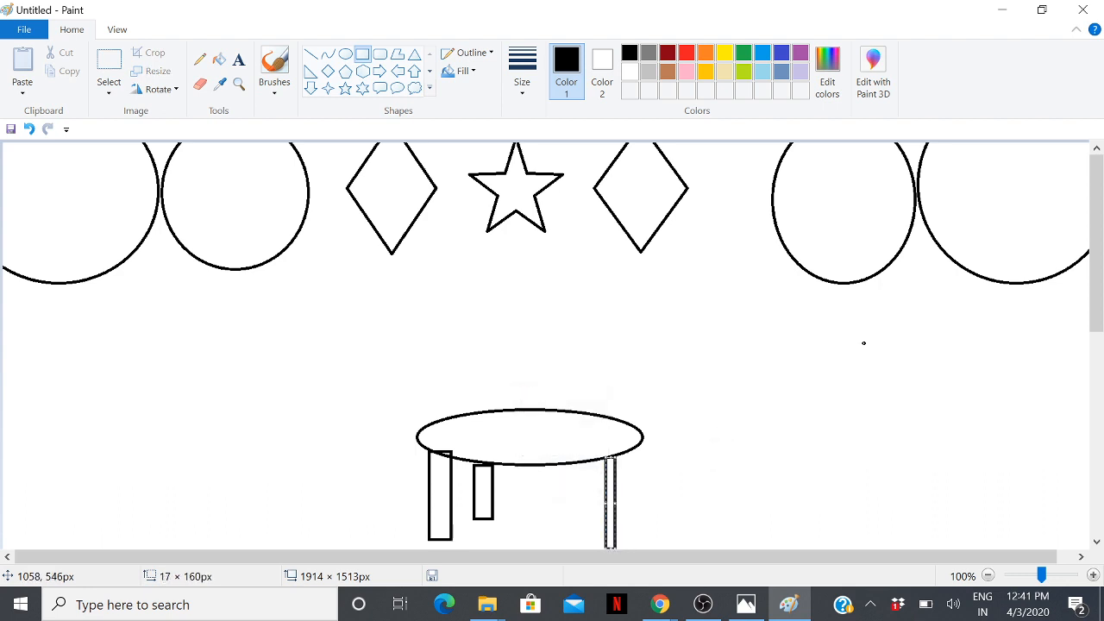
drag(610, 501, 618, 501)
right_click(618, 501)
click(751, 416)
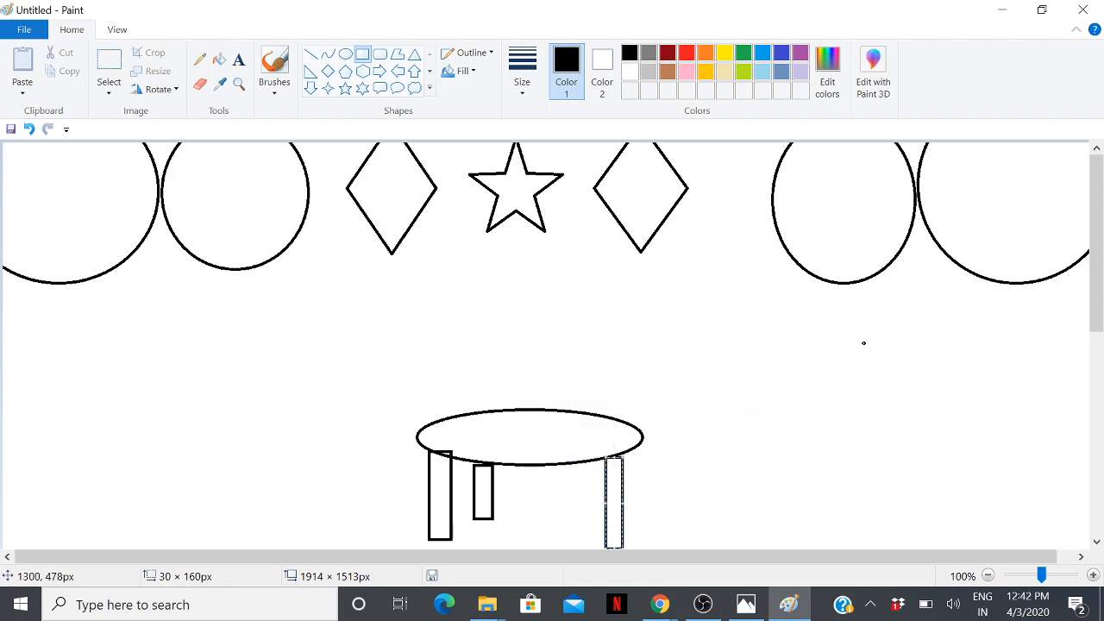
Draw the inner right table leg as a rectangle about 21 × 115 px reaching up to the oval
mouse_move(569, 473)
mouse_down()
mouse_move(572, 501)
mouse_move(592, 523)
mouse_move(580, 524)
mouse_up()
right_click(581, 482)
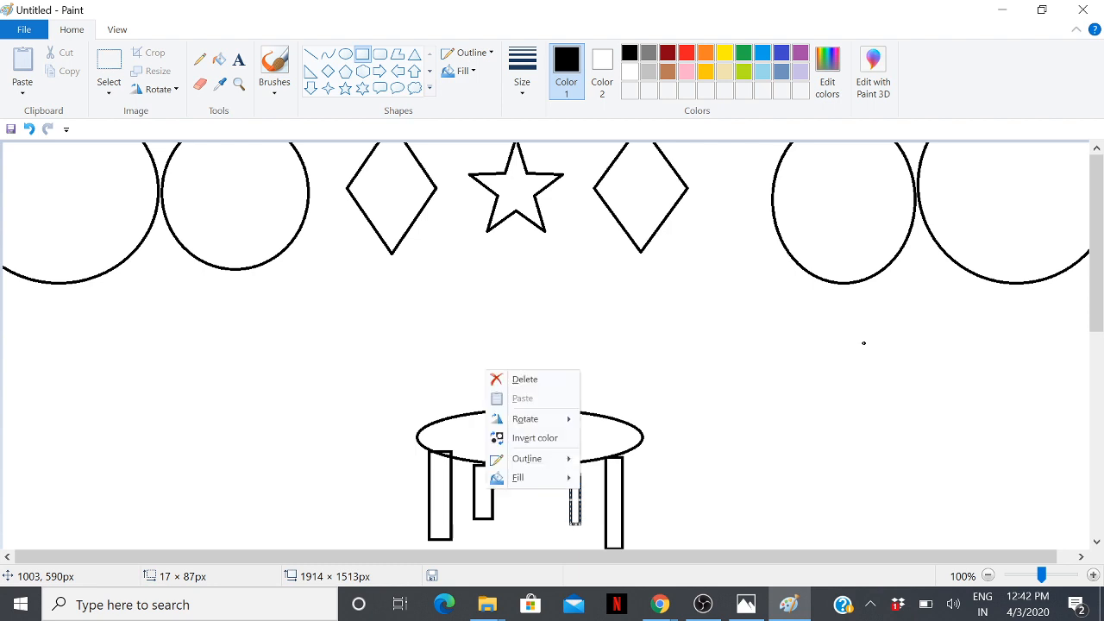
click(730, 422)
drag(571, 474, 591, 492)
right_click(587, 493)
click(719, 440)
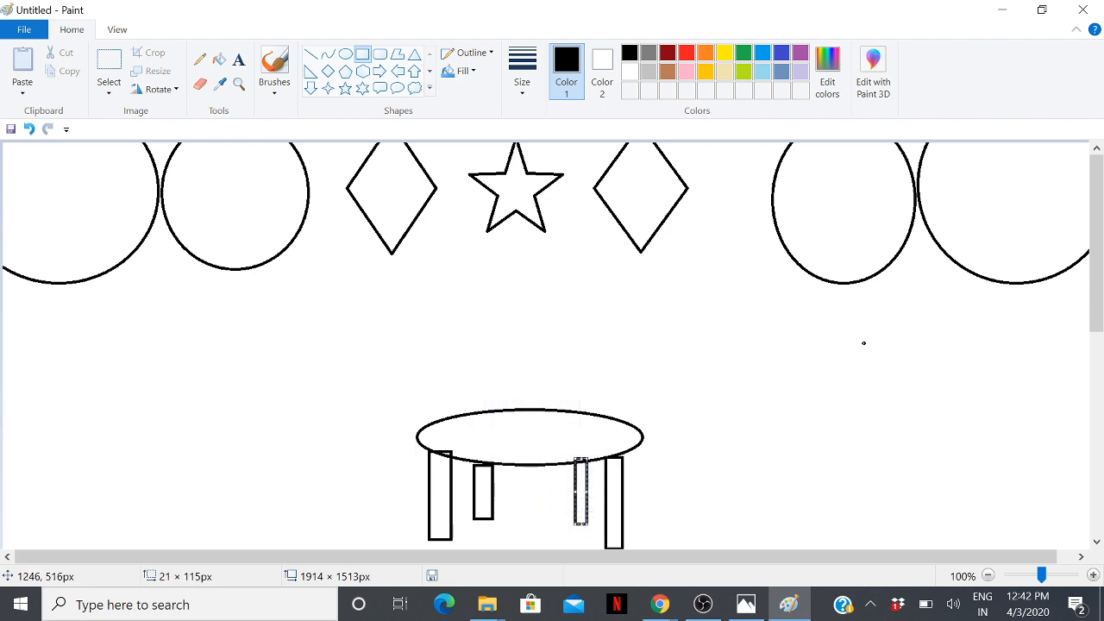
click(918, 314)
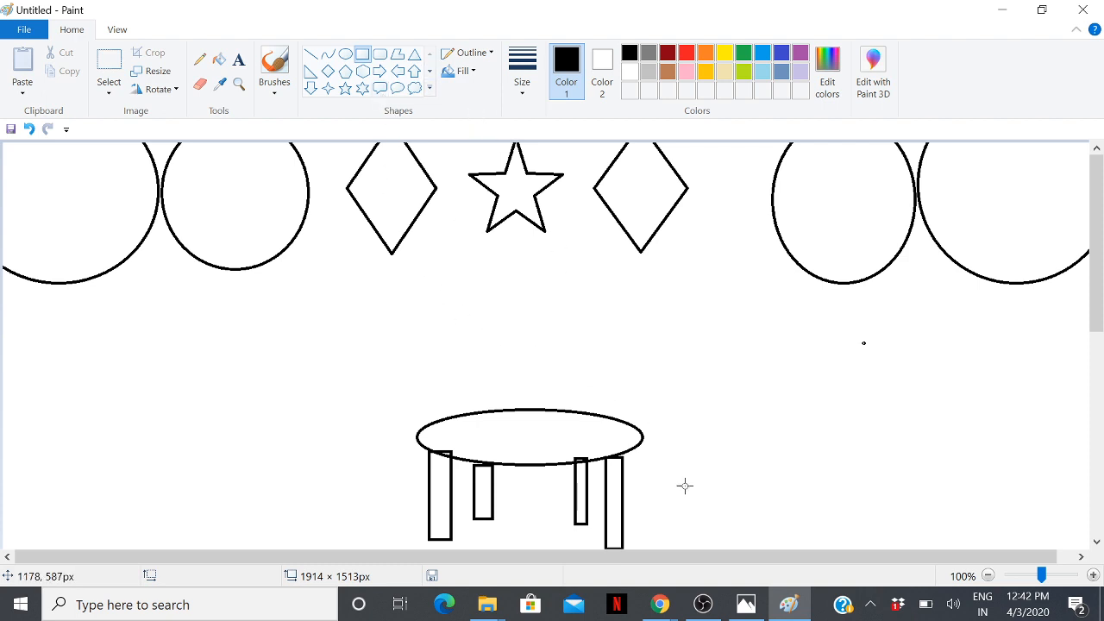
Draw a rectangle about 246 × 124 px as the bottom cake tier and centre it on the oval tabletop
drag(477, 331, 704, 444)
drag(590, 331, 583, 371)
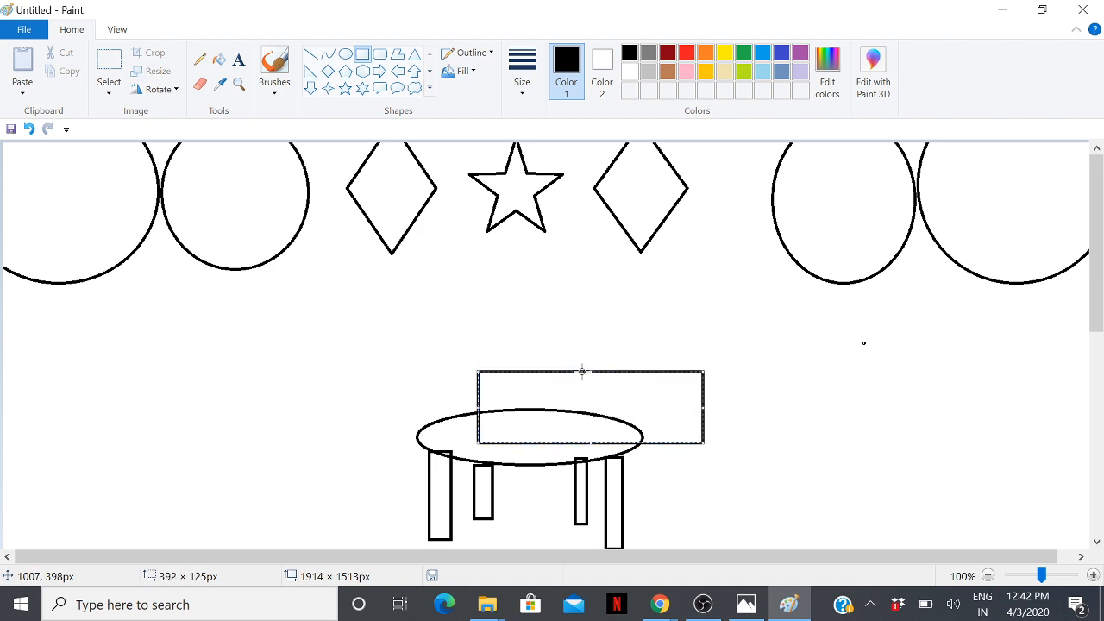
drag(704, 408, 620, 419)
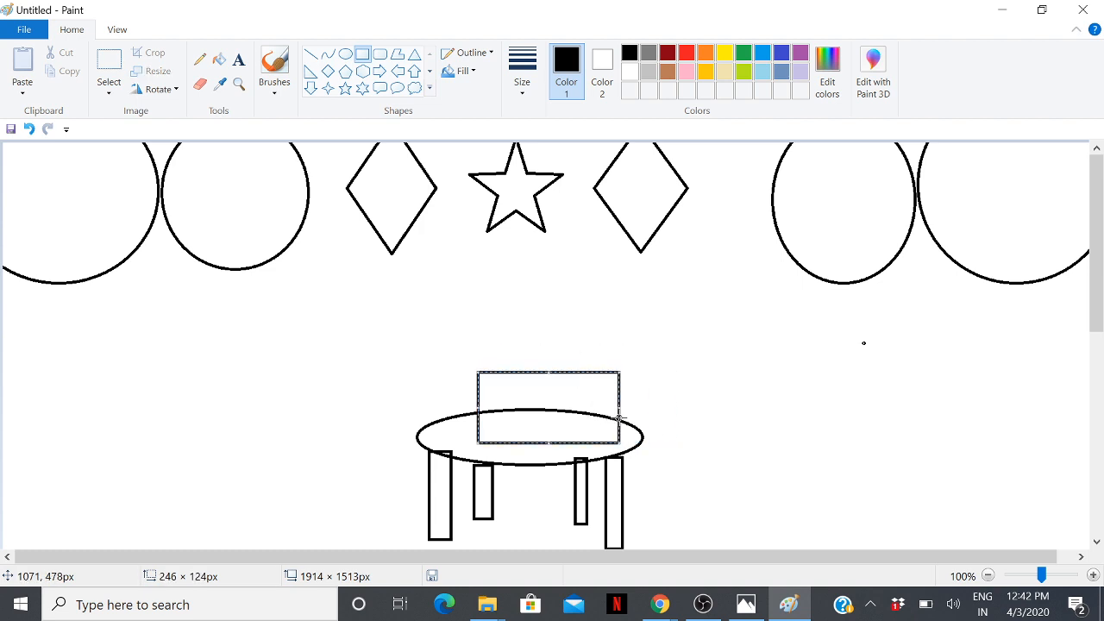
drag(553, 394, 538, 395)
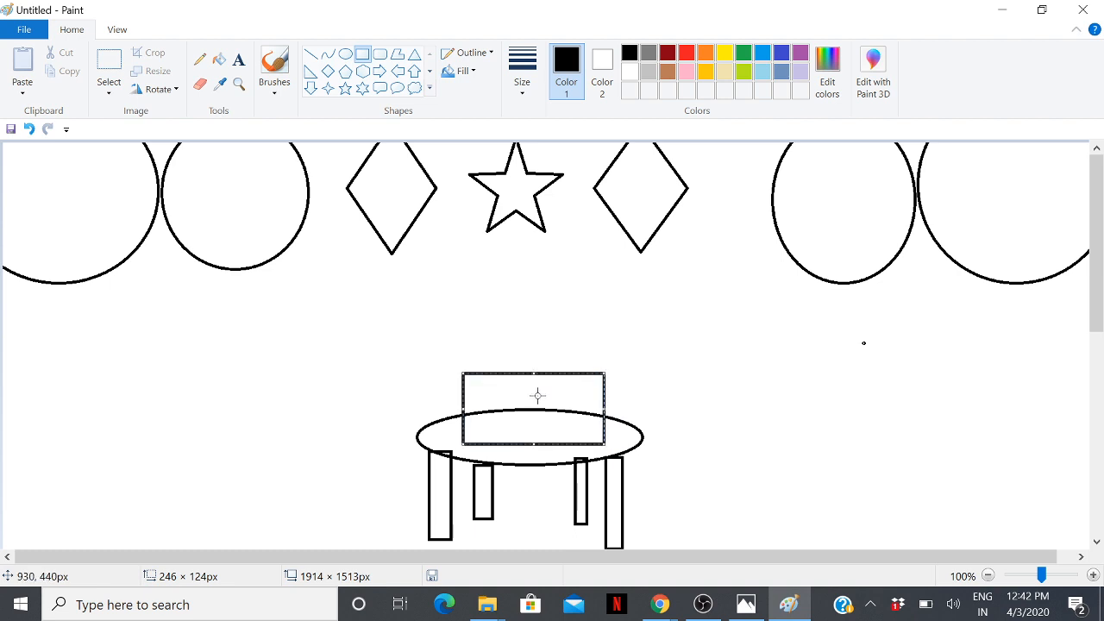
click(733, 374)
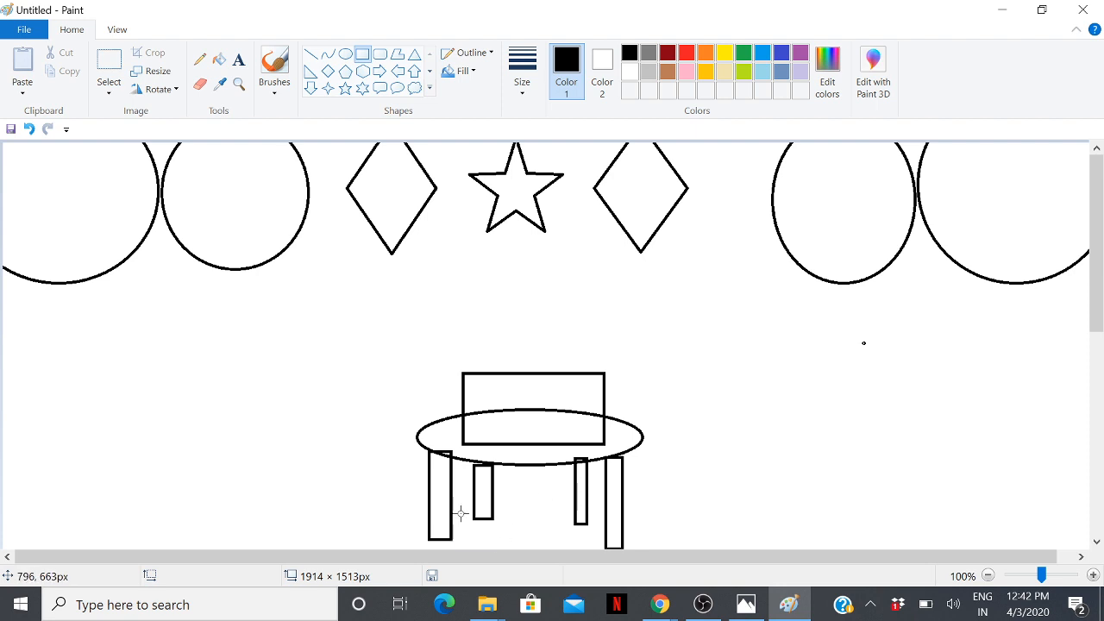
Erase the part of the tabletop outline that crosses the cake tier, and return to the Rectangle shape
click(206, 87)
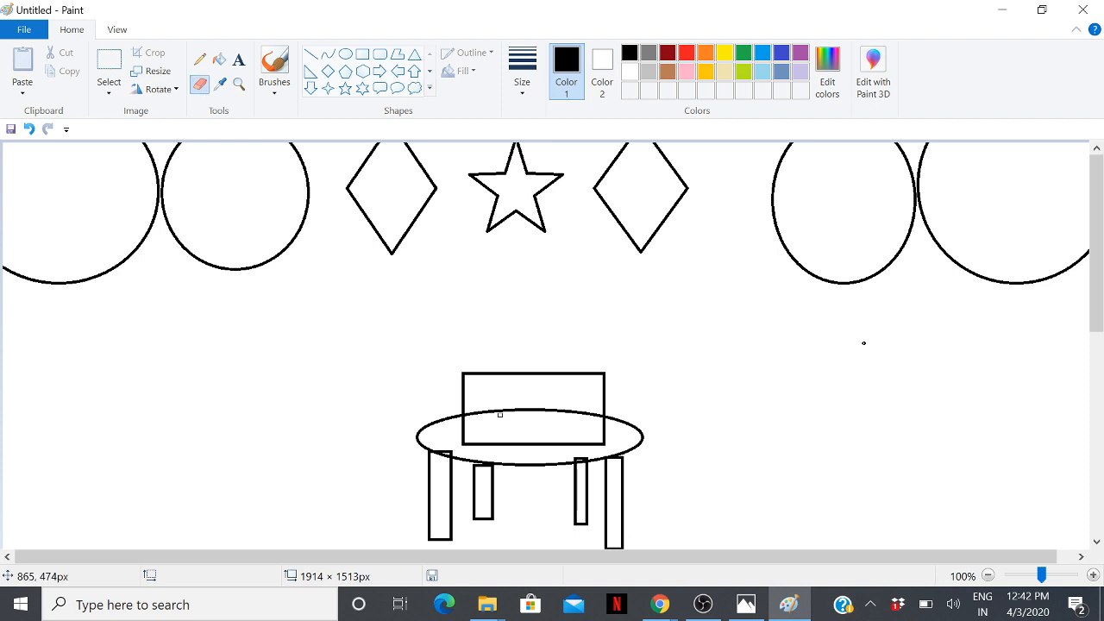
drag(528, 412, 480, 412)
mouse_move(468, 428)
mouse_down()
mouse_move(551, 408)
mouse_move(577, 414)
mouse_move(522, 417)
mouse_move(546, 402)
mouse_move(558, 435)
mouse_move(547, 412)
mouse_move(593, 422)
mouse_up()
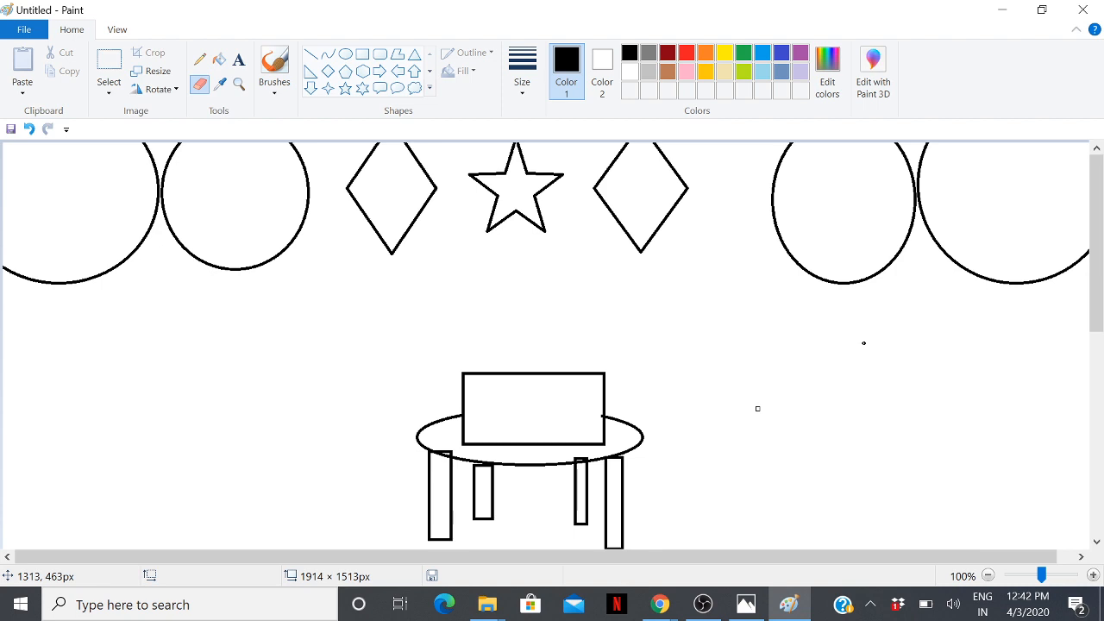
click(362, 53)
drag(493, 305, 591, 374)
key(Left)
key(Left)
key(Left)
key(Left)
key(Left)
key(Left)
key(Left)
key(Left)
key(Left)
key(Left)
key(Left)
key(Left)
key(Left)
key(Left)
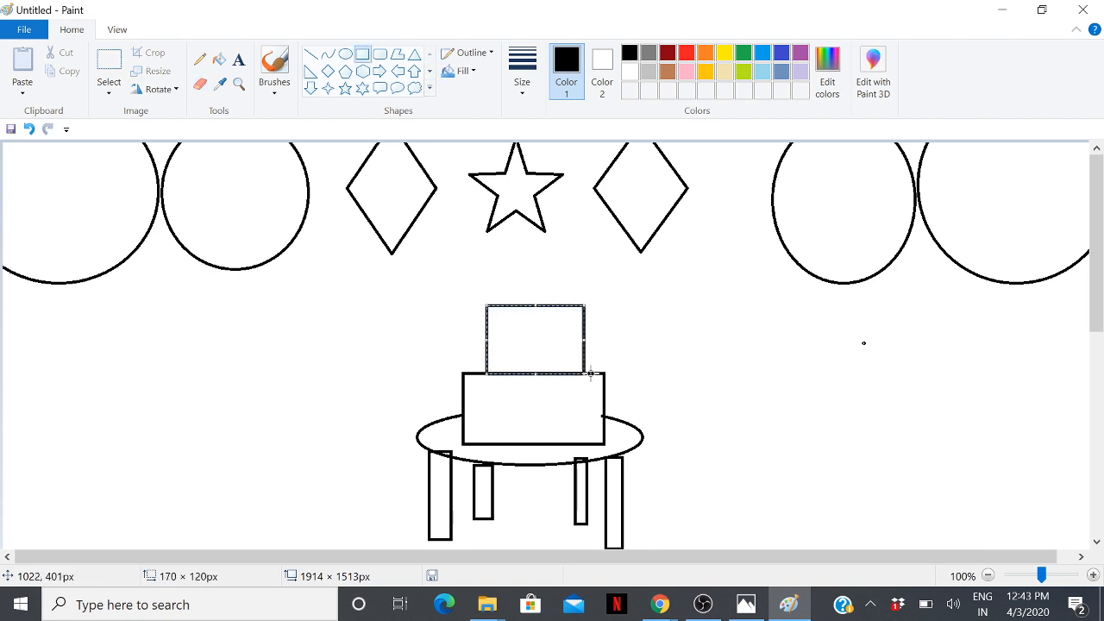
right_click(535, 337)
click(741, 325)
click(719, 388)
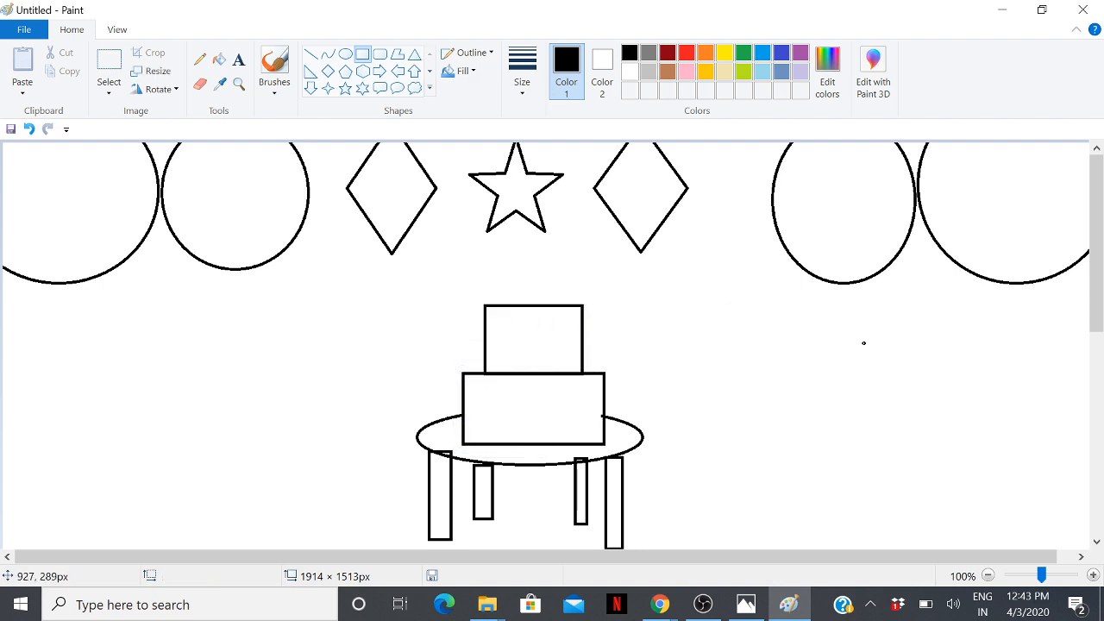
key(ctrl+z)
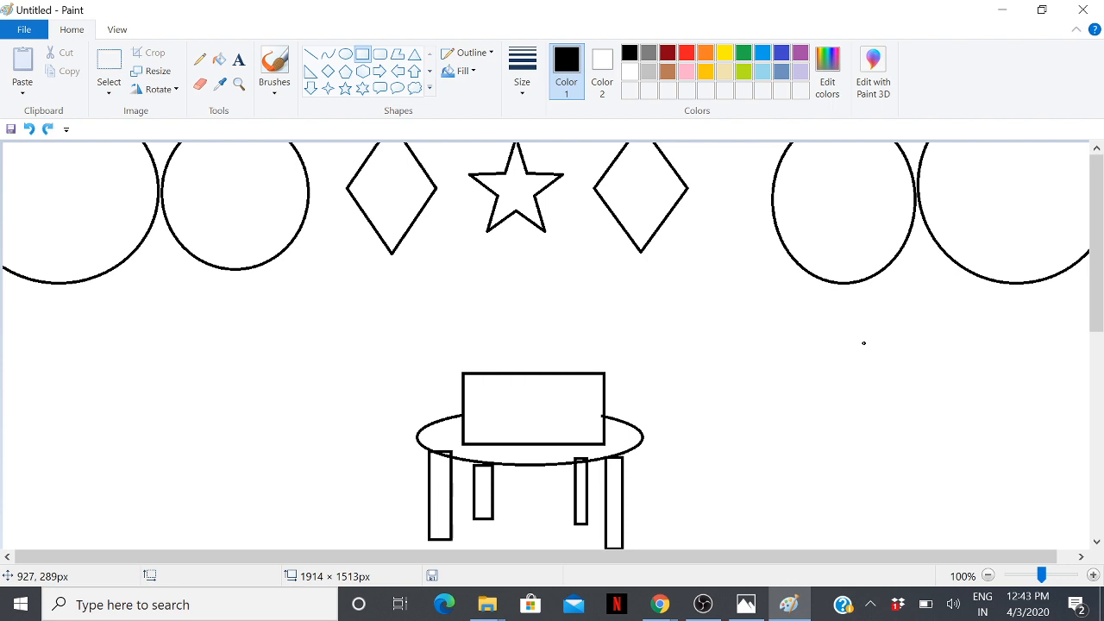
Draw a second cake tier as a rectangle about 190 × 94 px standing centred on the bottom tier
mouse_move(482, 317)
mouse_down()
mouse_move(496, 374)
mouse_move(580, 374)
mouse_up()
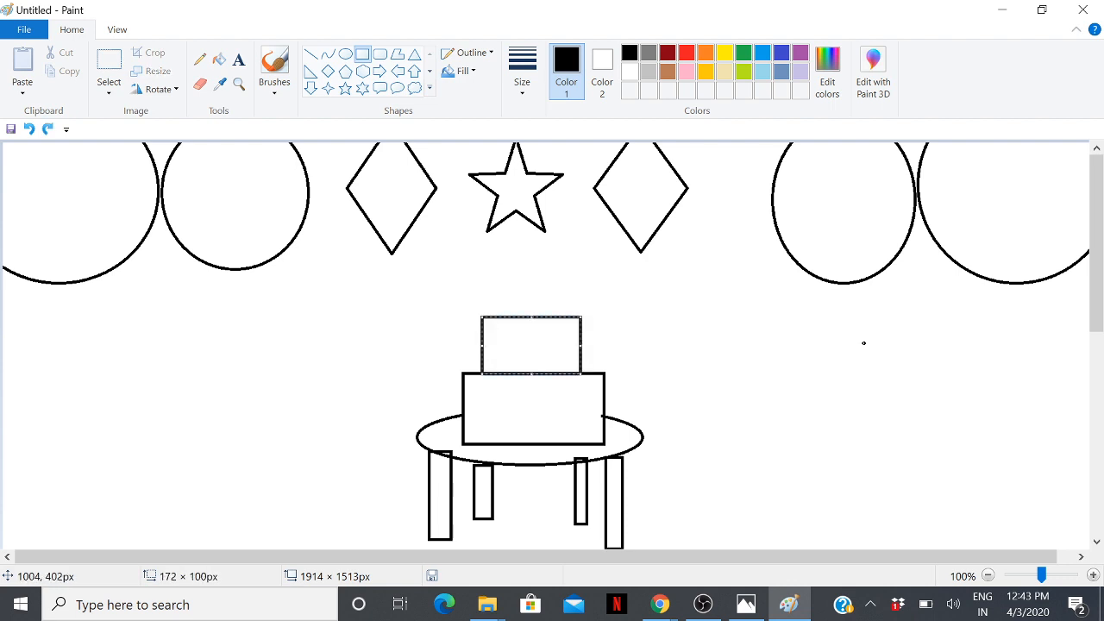
mouse_move(532, 317)
mouse_down()
mouse_move(592, 364)
mouse_move(536, 318)
mouse_up()
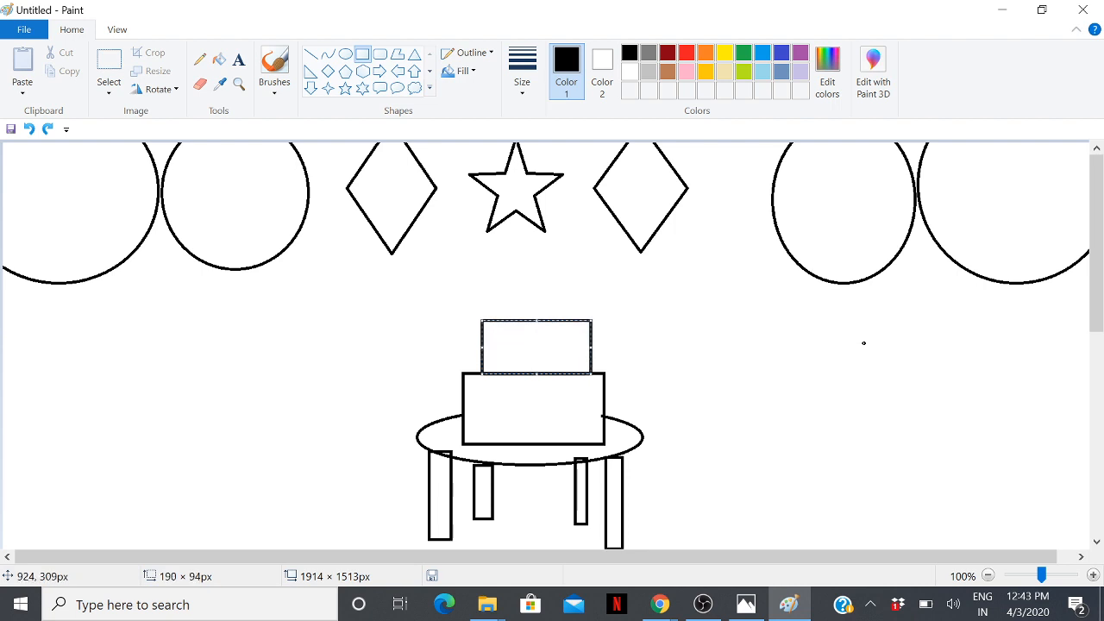
click(864, 344)
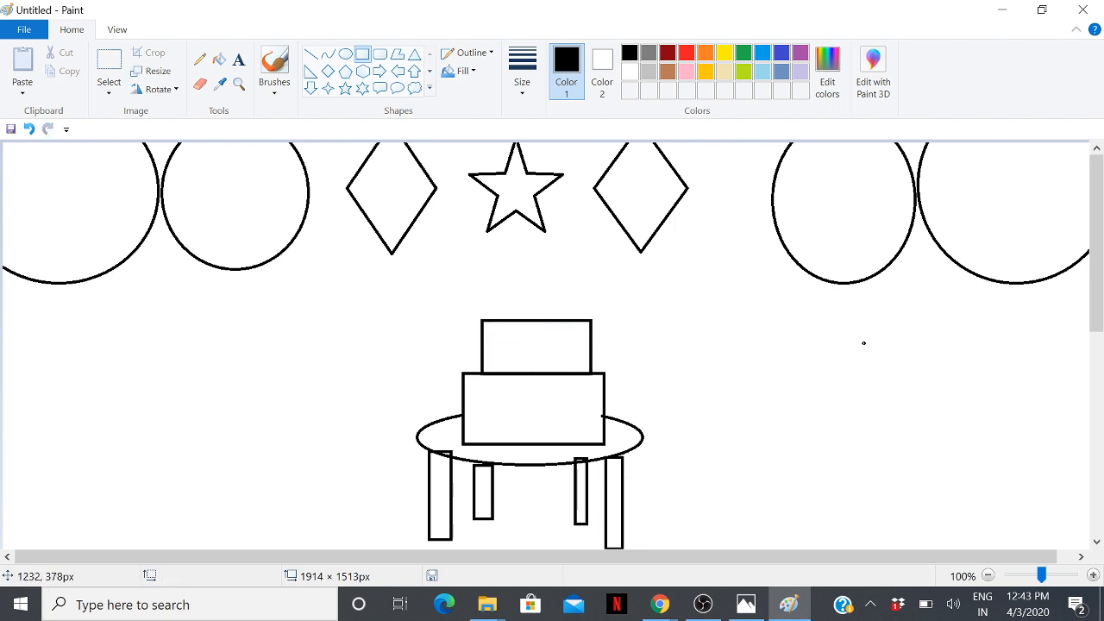
Draw a smaller rectangle centred on the second tier as the third cake tier
drag(512, 285, 543, 322)
right_click(547, 306)
click(658, 301)
click(697, 327)
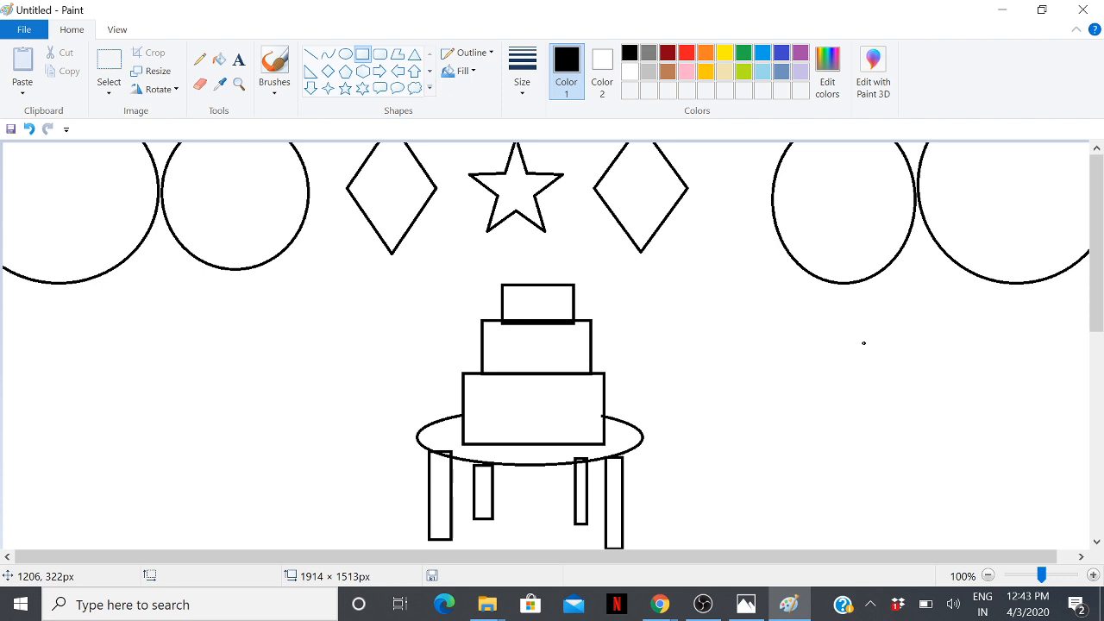
Draw a rectangle about 62 × 51 px on the third tier as the top cake tier, and switch to the Oval shape
mouse_move(526, 253)
mouse_down()
mouse_move(530, 271)
mouse_move(562, 284)
mouse_up()
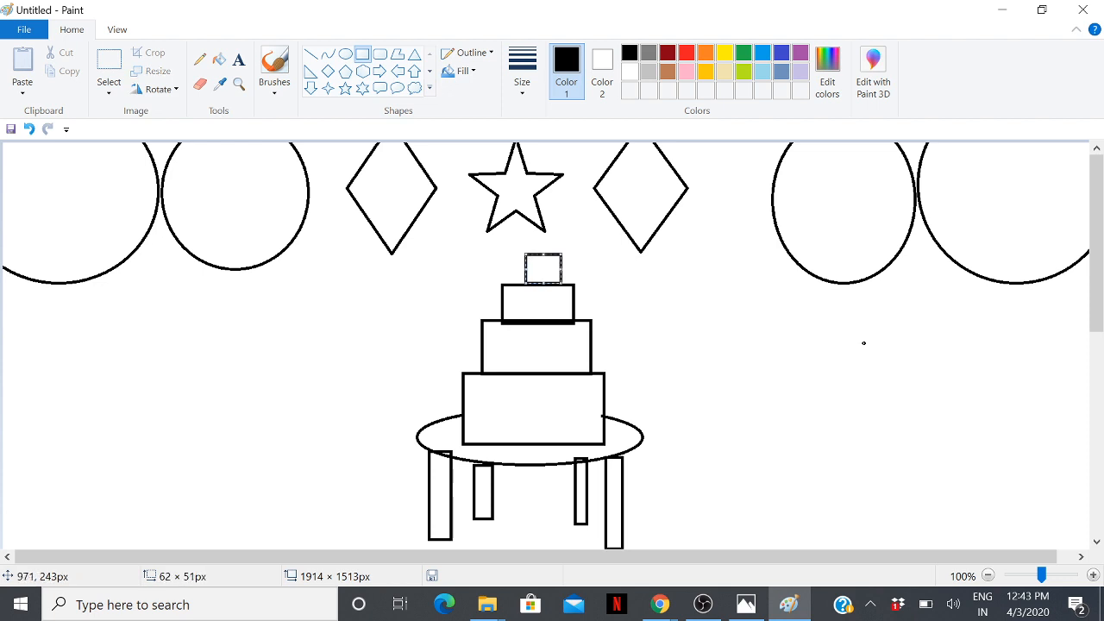
click(718, 356)
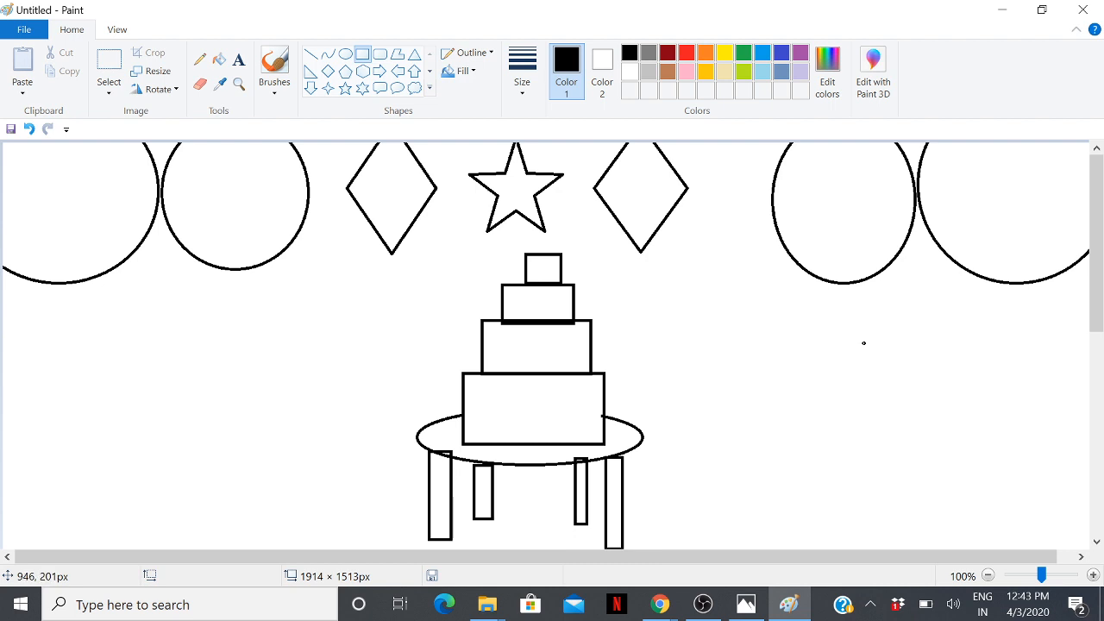
click(346, 55)
mouse_move(263, 282)
mouse_down()
mouse_move(265, 307)
mouse_move(307, 378)
mouse_move(350, 384)
mouse_up()
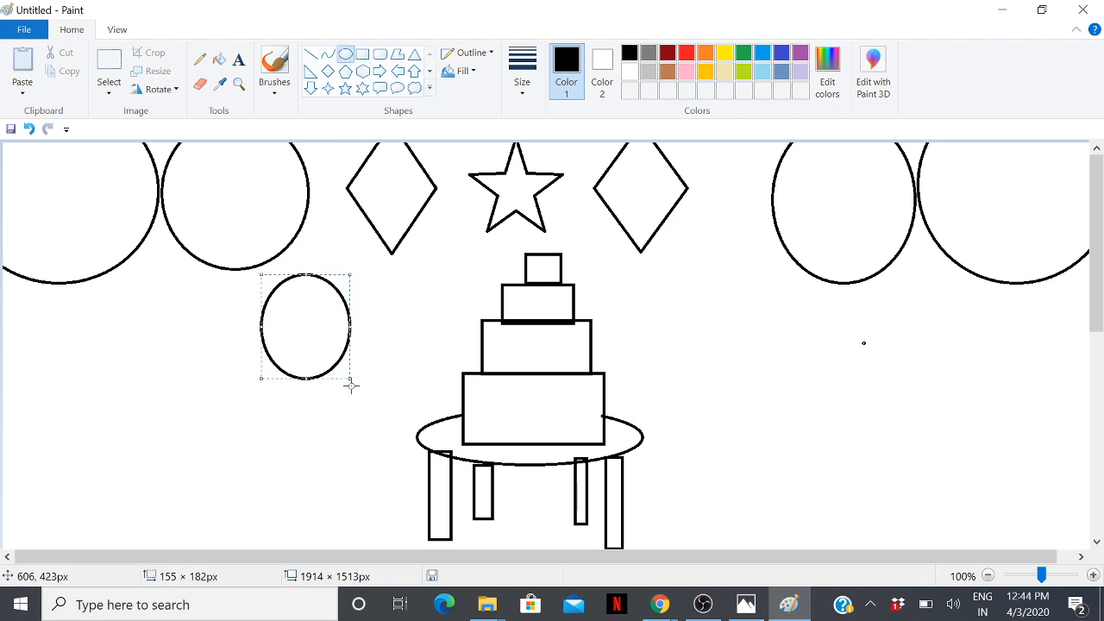
right_click(318, 308)
click(764, 382)
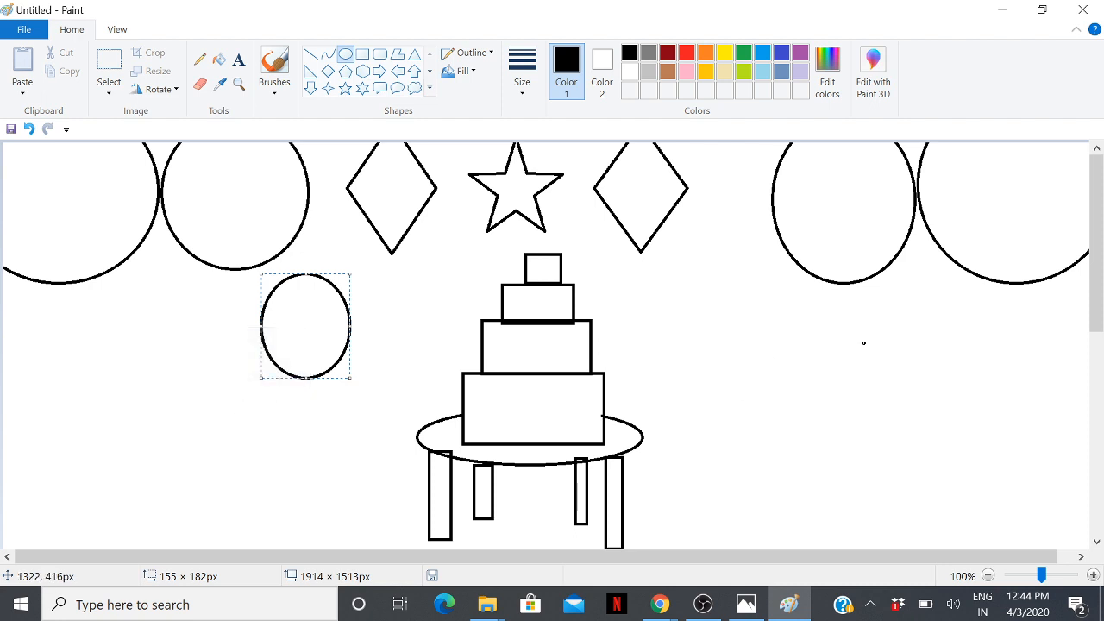
drag(315, 310, 338, 300)
click(958, 327)
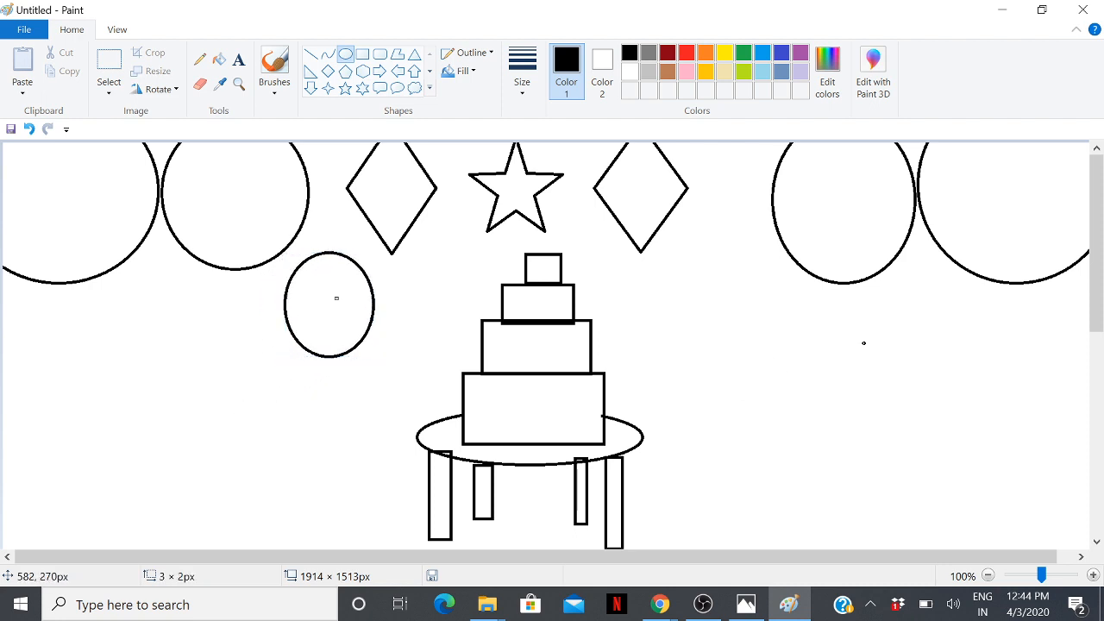
key(ctrl+z)
key(ctrl+z)
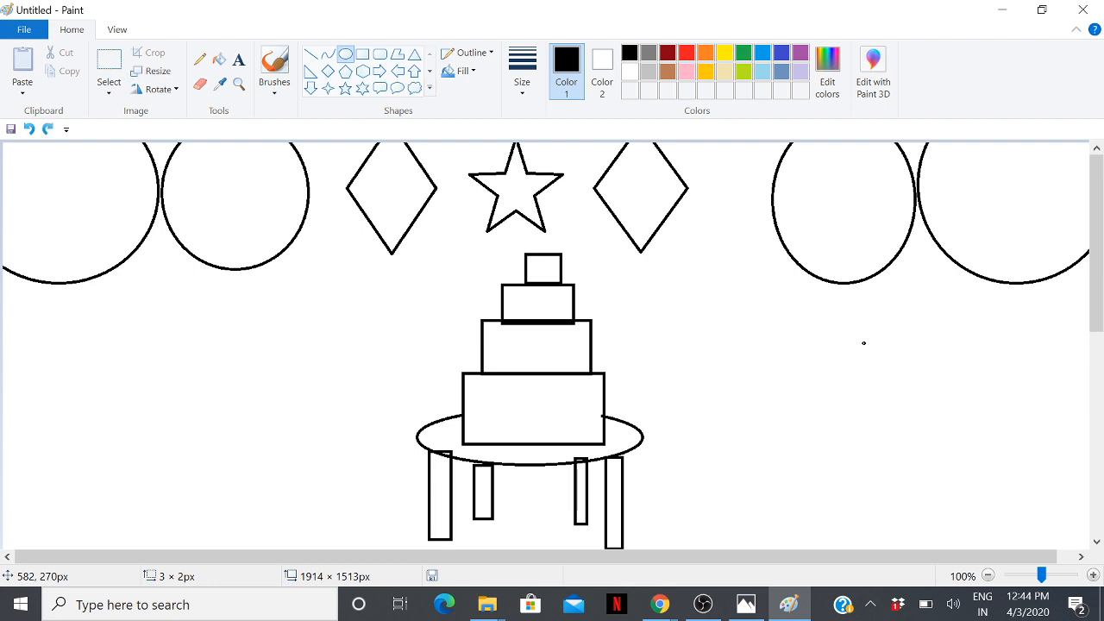
Draw a small oval head to the left of the cake, with a vertical dividing line and short strokes for the mouth and eye
drag(216, 295, 282, 371)
click(380, 336)
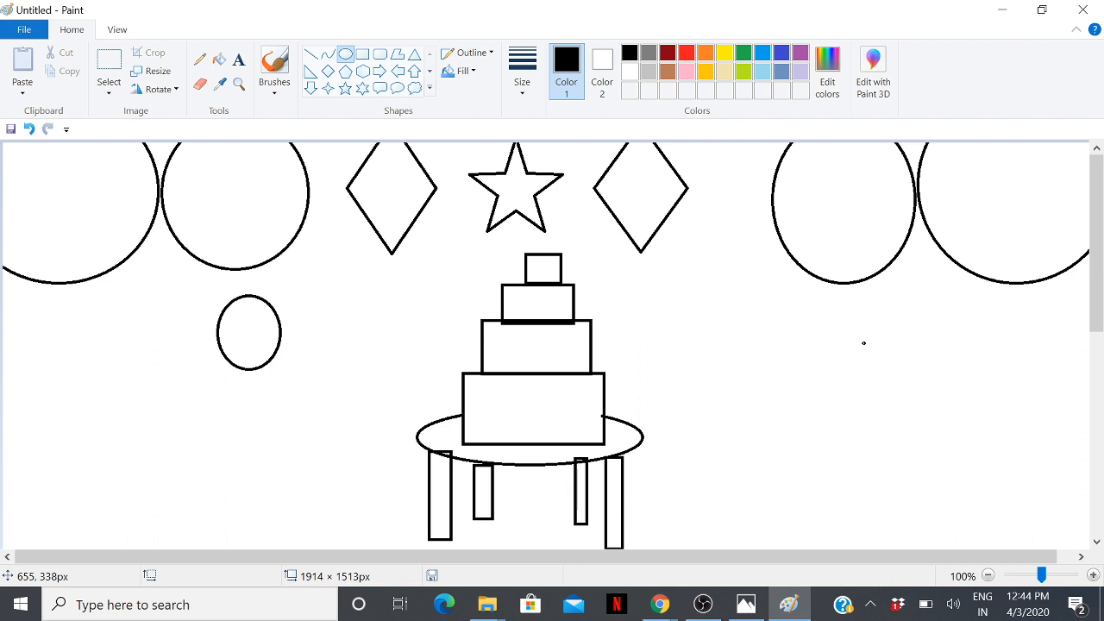
click(311, 53)
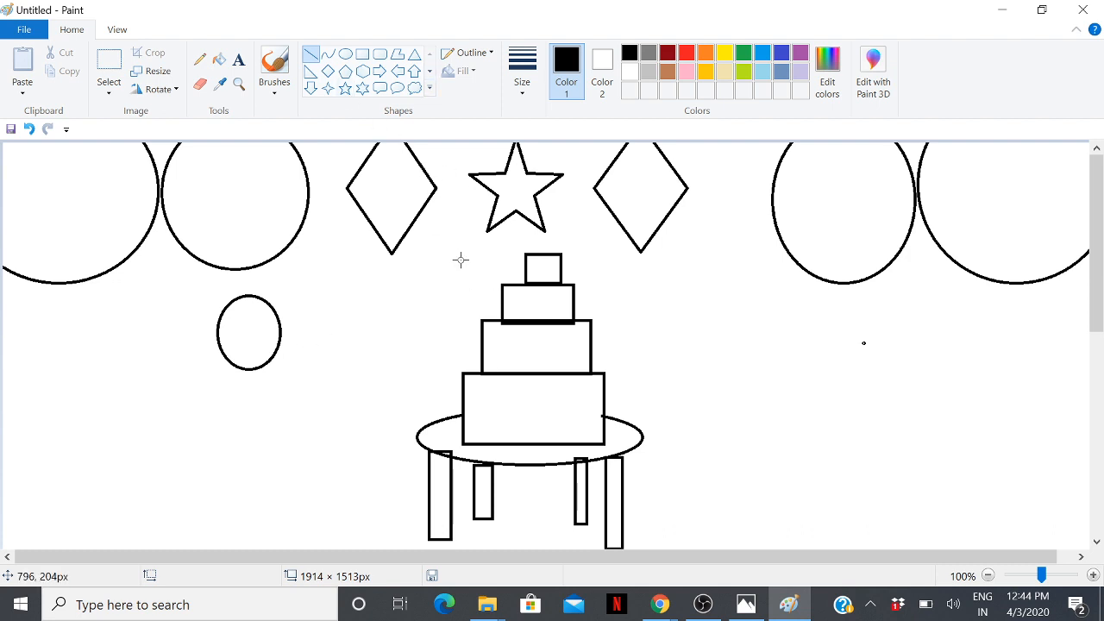
drag(253, 298, 252, 375)
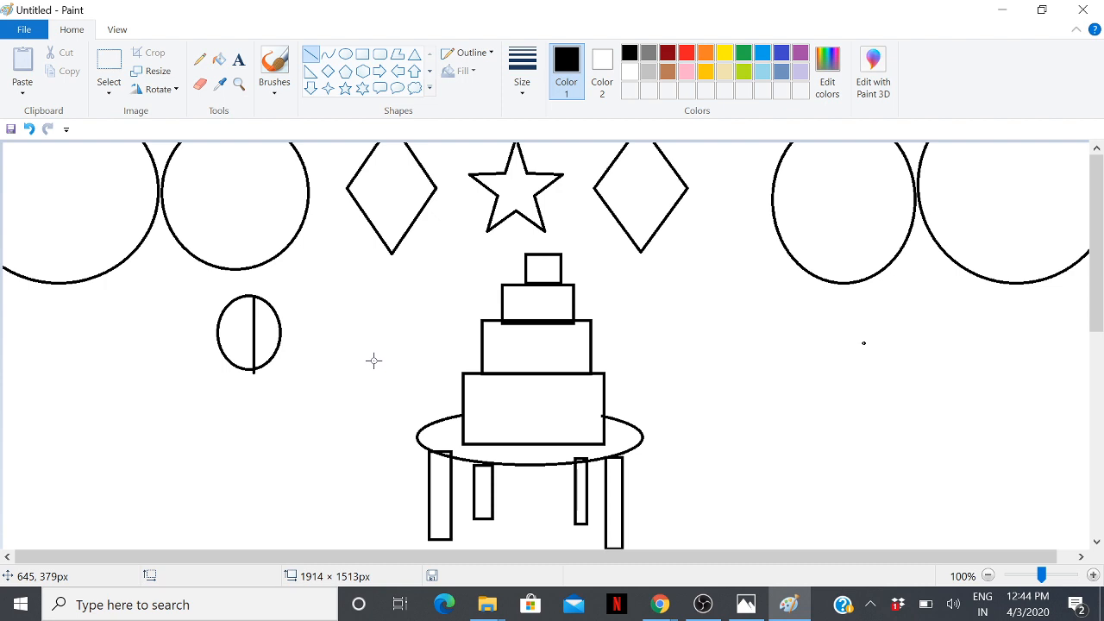
drag(260, 335, 282, 343)
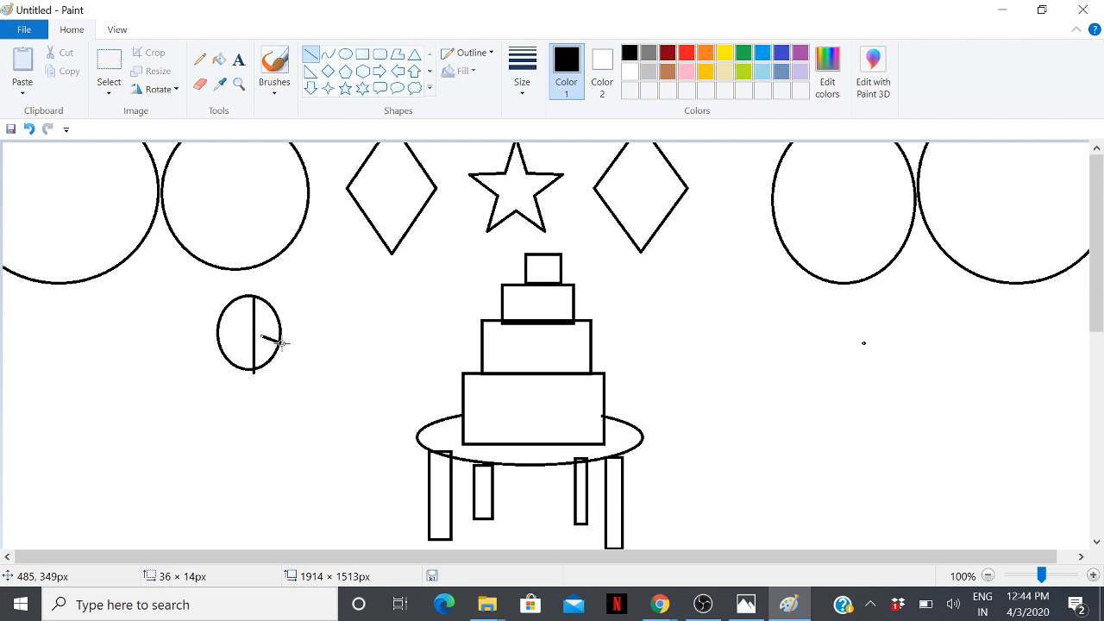
click(343, 415)
drag(264, 305, 266, 324)
click(363, 373)
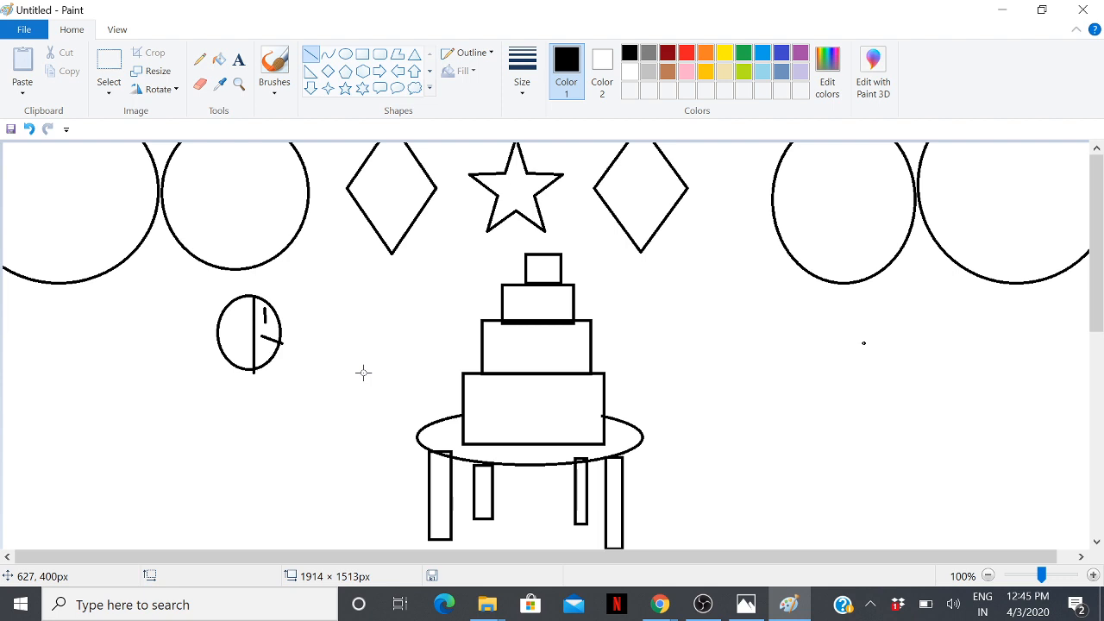
Draw a rectangle about 79 × 152 px directly beneath the oval head as the figure's body
click(362, 54)
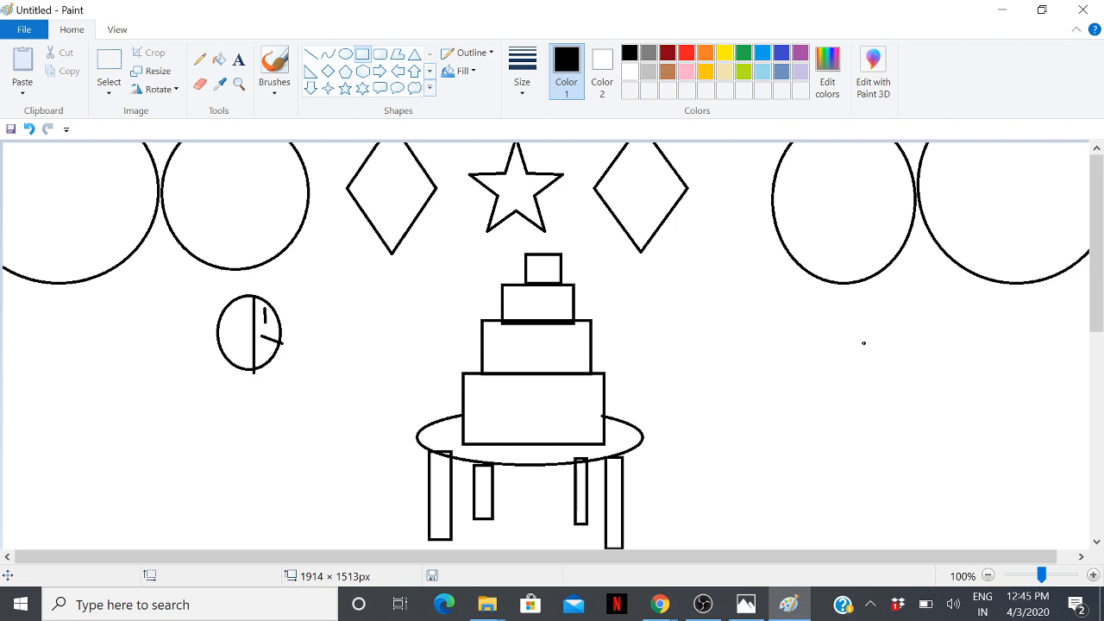
mouse_move(226, 370)
mouse_down()
mouse_move(227, 414)
mouse_move(276, 471)
mouse_move(272, 457)
mouse_up()
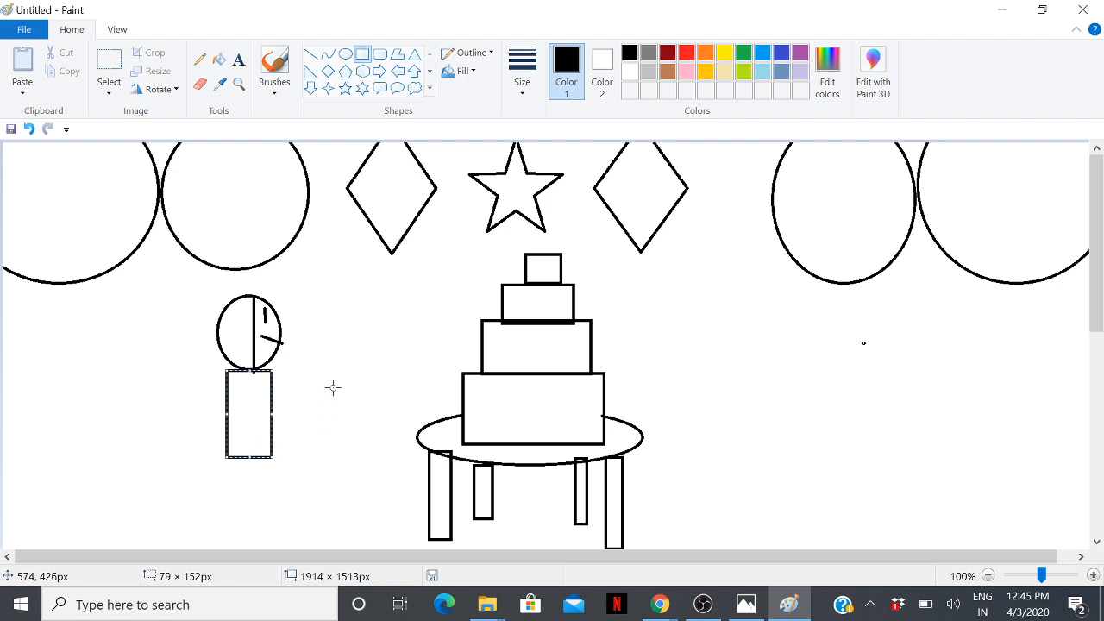
click(346, 314)
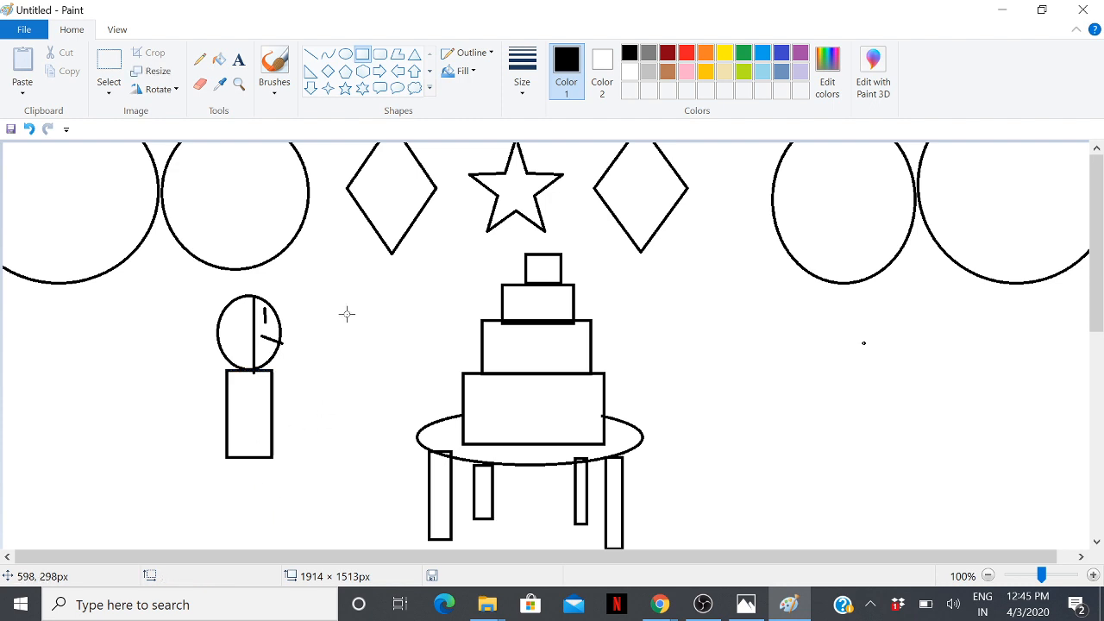
Draw a flared skirt beneath the body using two slanted lines joined by a horizontal hem line
click(310, 53)
drag(227, 458, 208, 500)
drag(266, 459, 291, 495)
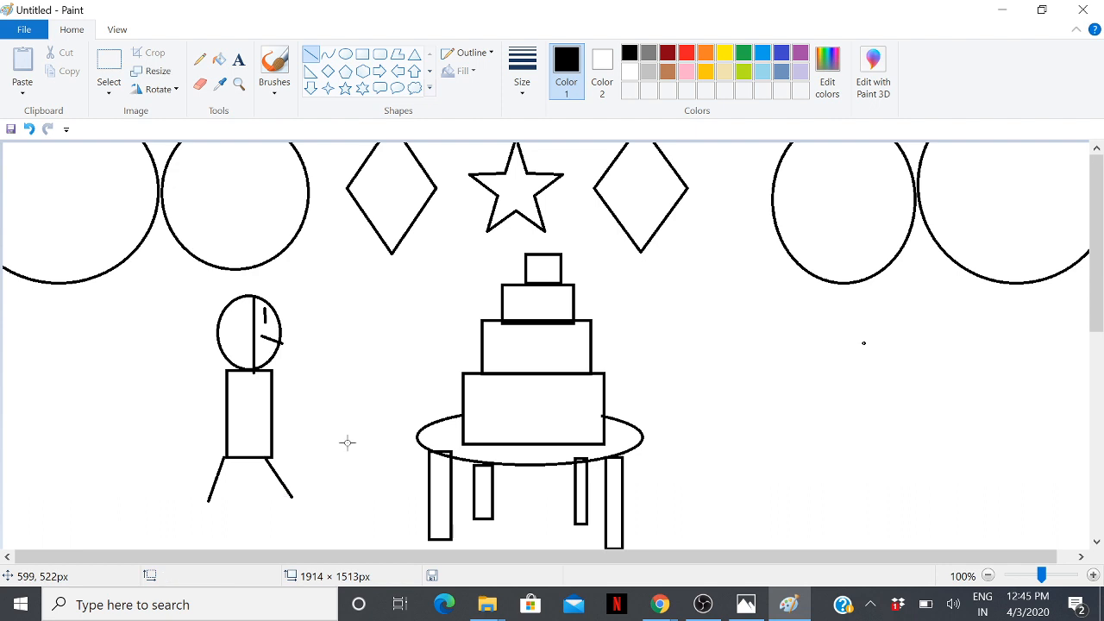
mouse_move(214, 503)
mouse_down()
mouse_move(297, 498)
mouse_move(208, 497)
mouse_up()
drag(297, 501, 292, 496)
click(373, 390)
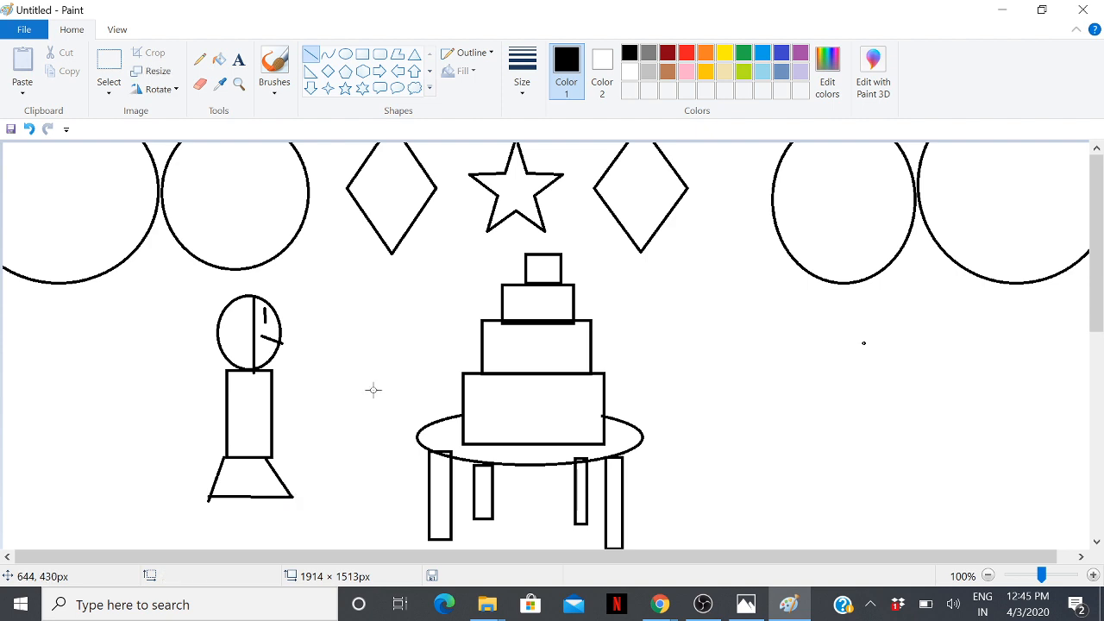
Draw thin rectangles for the figure's two legs beneath the skirt and two arms reaching towards the cake
click(379, 53)
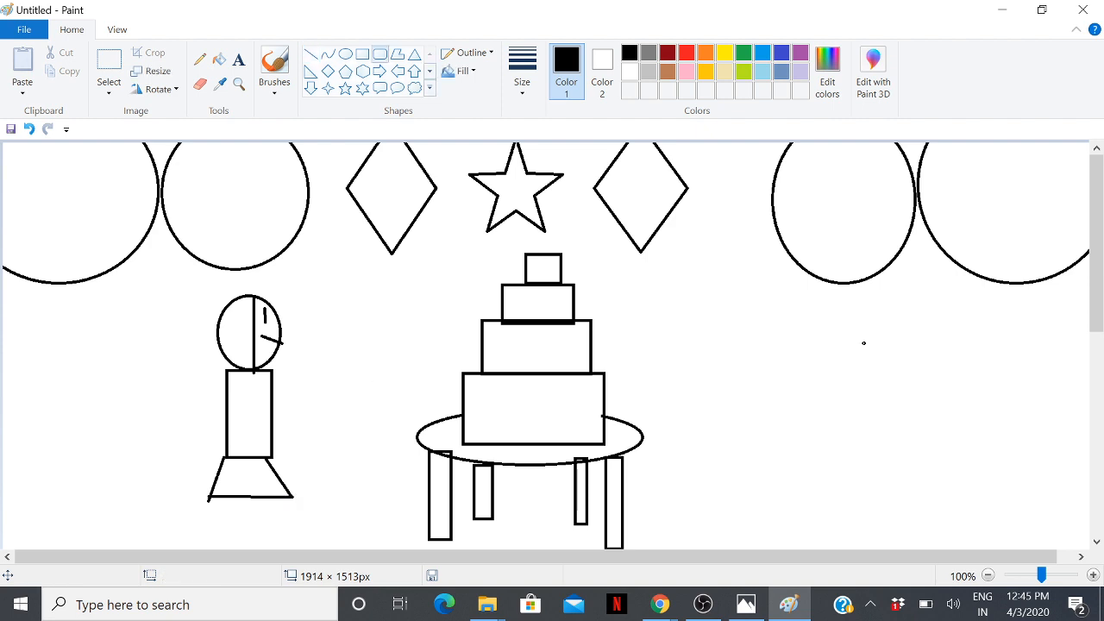
click(362, 54)
drag(233, 503, 279, 577)
drag(275, 401, 309, 390)
click(366, 340)
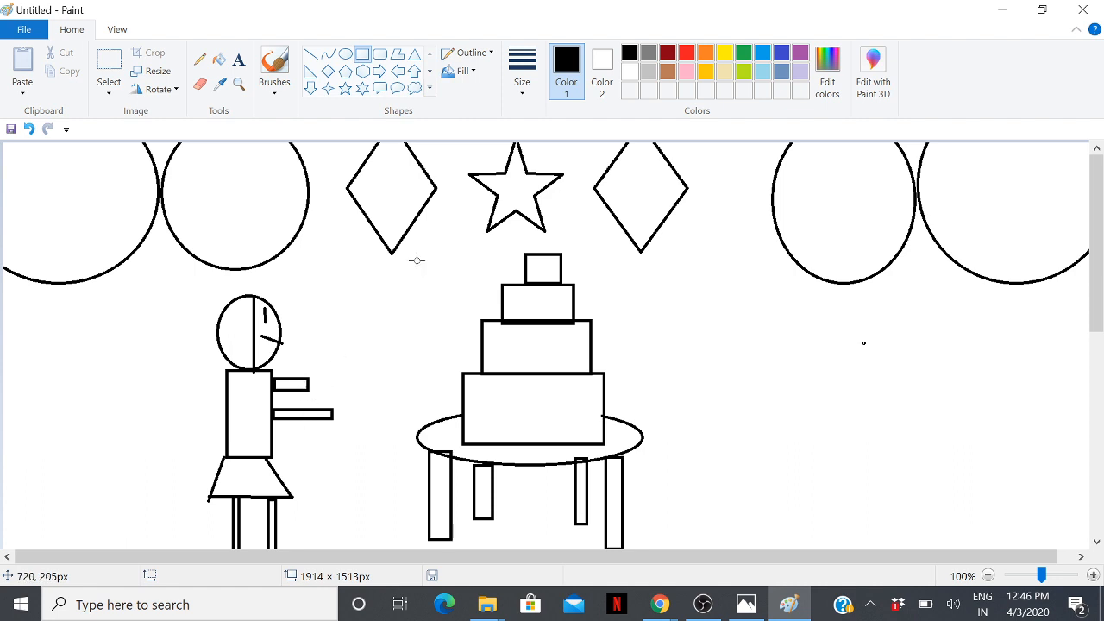
Draw a rectangle about 43 × 56 px between the figure's arms as a box being held
drag(289, 384, 312, 384)
right_click(313, 394)
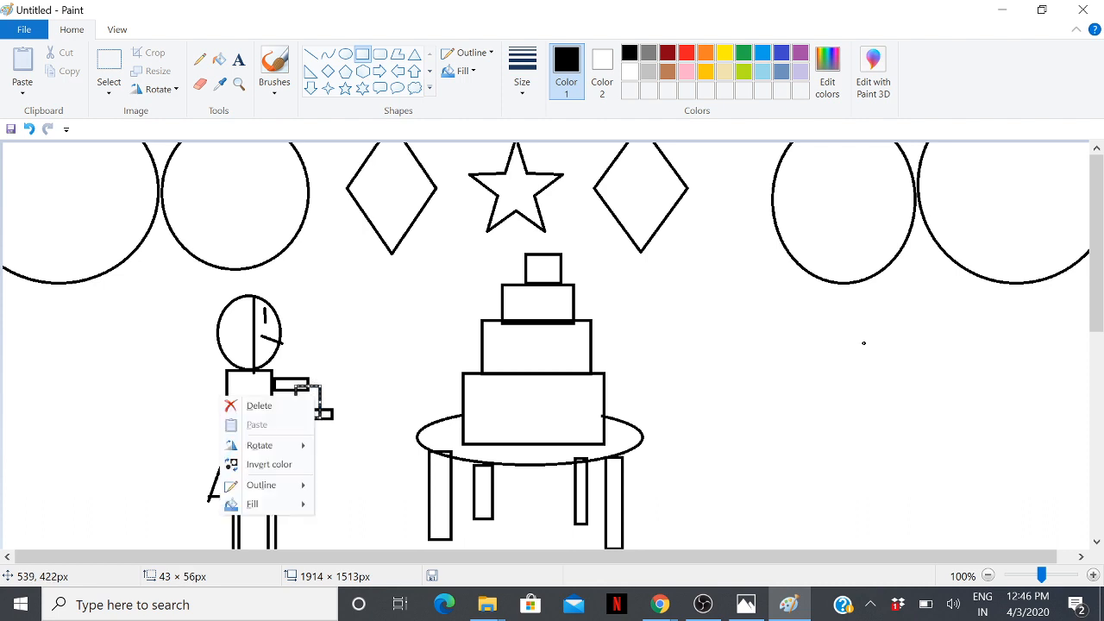
click(400, 347)
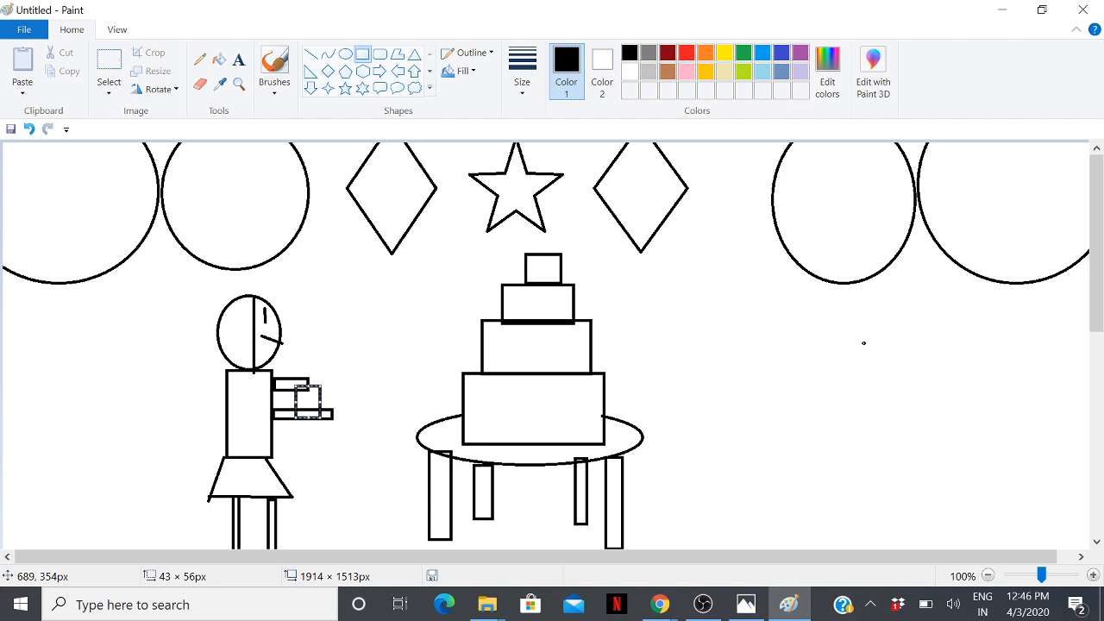
Draw long diagonal lines sloping down from the back of the figure's head as hair
click(311, 54)
mouse_move(229, 312)
mouse_down()
mouse_move(162, 445)
mouse_move(172, 458)
mouse_up()
drag(243, 321, 182, 482)
drag(226, 307, 155, 494)
drag(252, 339, 186, 484)
drag(235, 321, 173, 478)
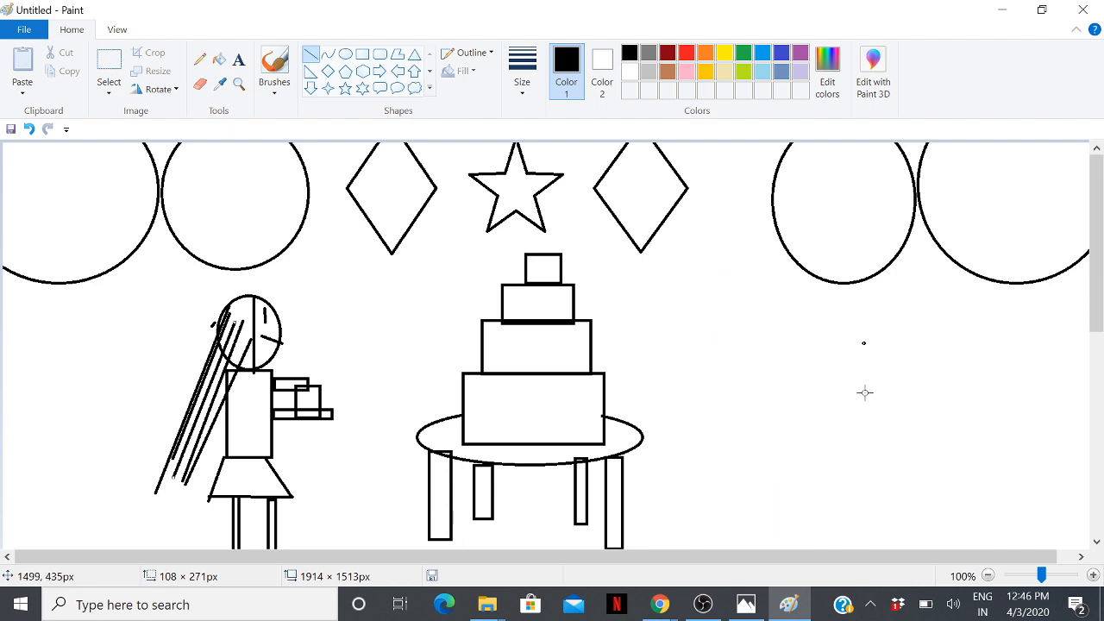
Draw a second figure on the other side of the cake with an oval head about 116 × 154 px and a rectangular body about 75 × 148 px
click(346, 53)
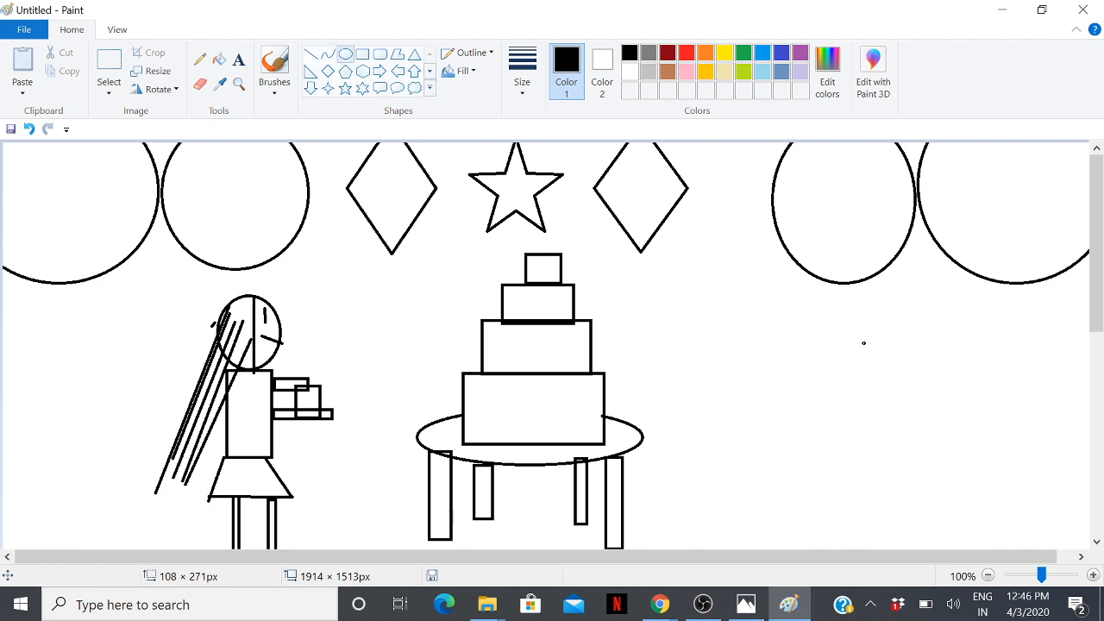
drag(723, 258, 793, 344)
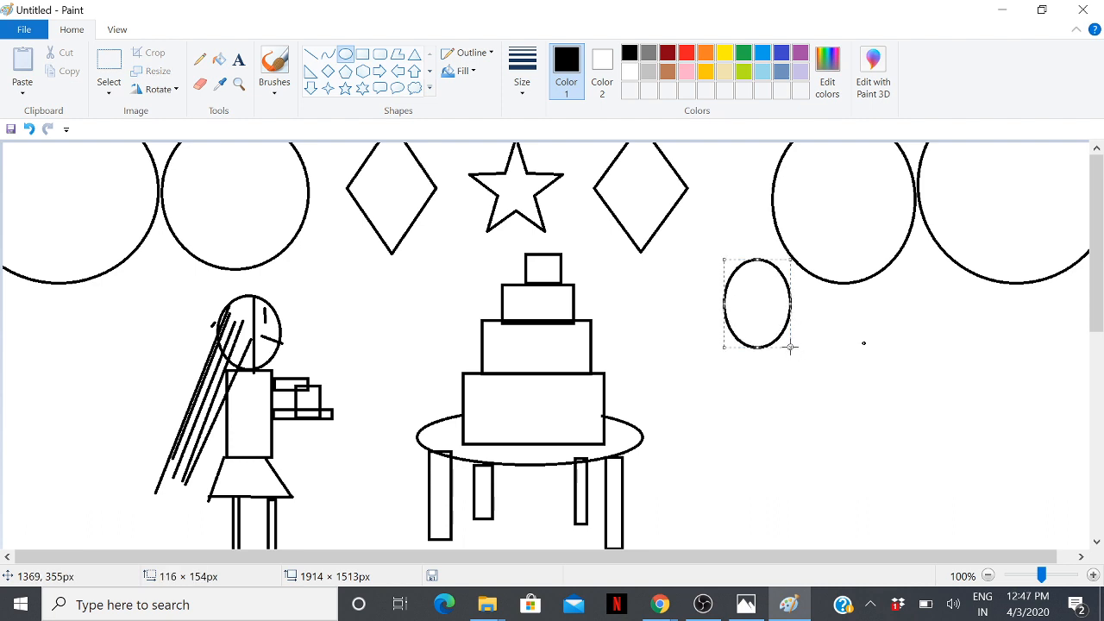
click(800, 448)
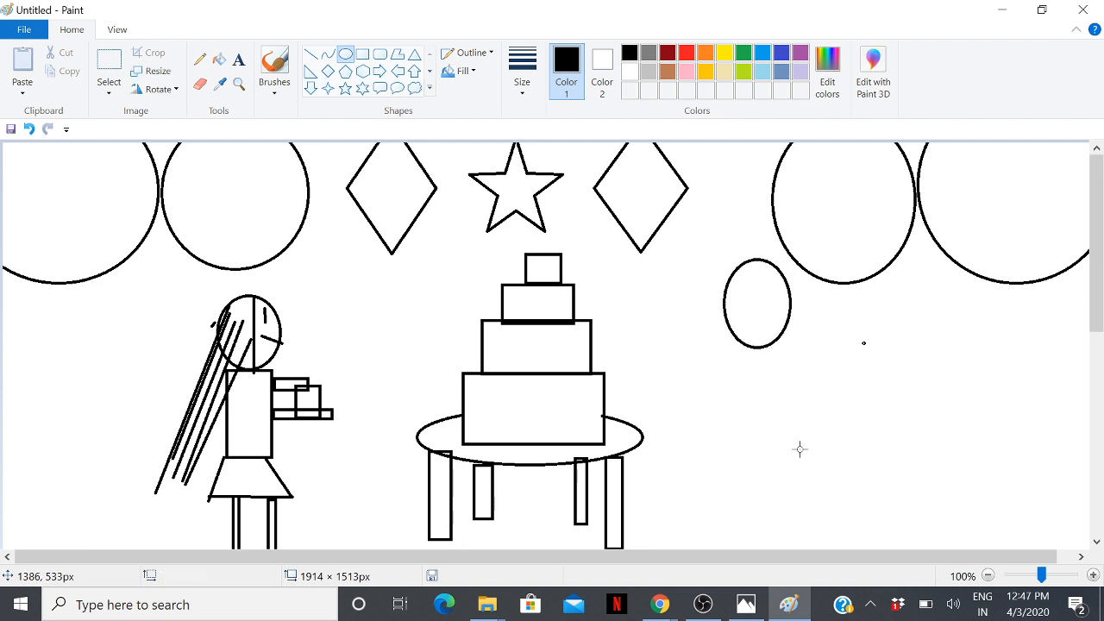
click(363, 54)
drag(738, 345, 781, 432)
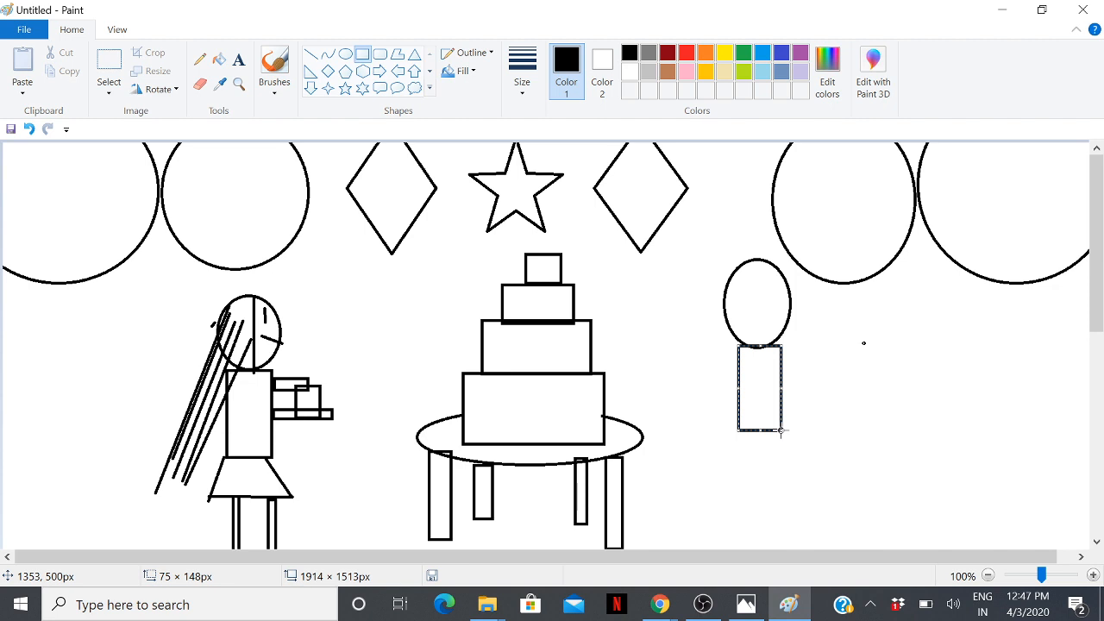
click(864, 372)
Draw a thin horizontal rectangle on each side of the second figure's body as arms, the one towards the cake about 90 × 23 px
drag(783, 377, 833, 369)
mouse_move(734, 367)
mouse_down()
mouse_move(680, 381)
mouse_move(718, 365)
mouse_up()
right_click(733, 377)
click(771, 311)
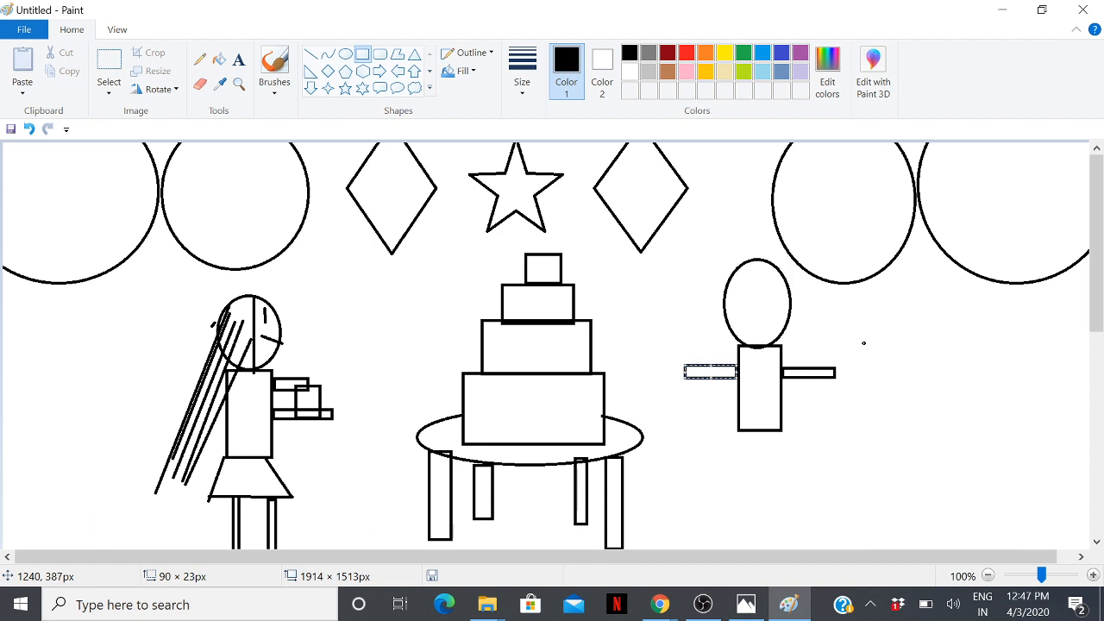
Draw two narrow upright rectangles beneath the second figure's body as legs, the first about 9 × 187 px
drag(738, 436, 747, 538)
right_click(743, 437)
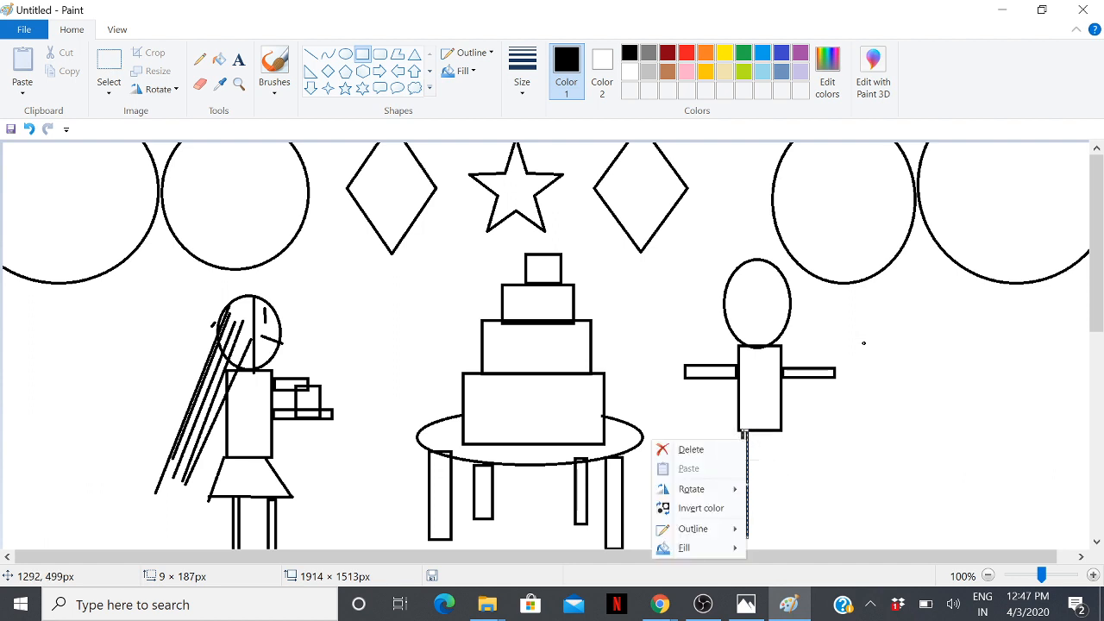
click(812, 456)
drag(778, 430, 774, 543)
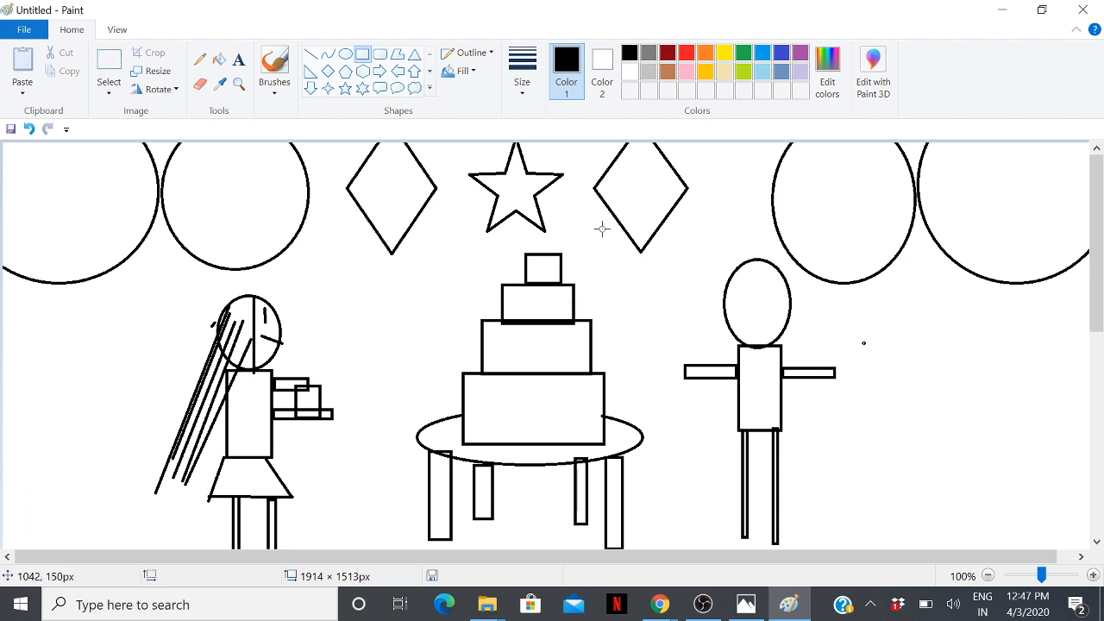
Draw a four-point star about 62 × 65 px and centre it on the third cake tier
click(328, 88)
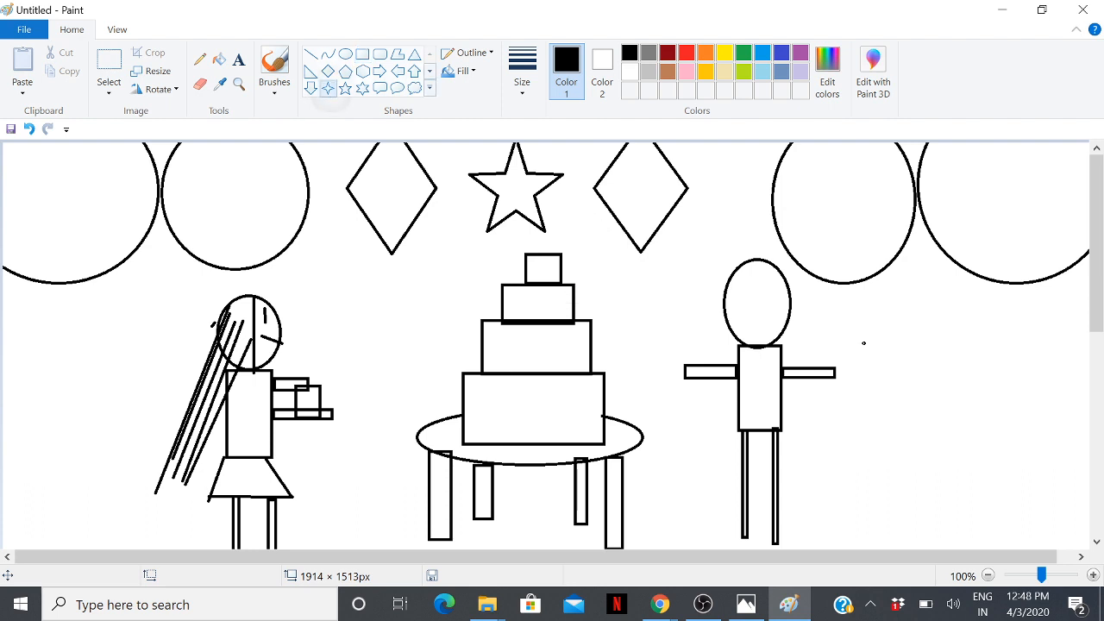
drag(544, 283, 532, 302)
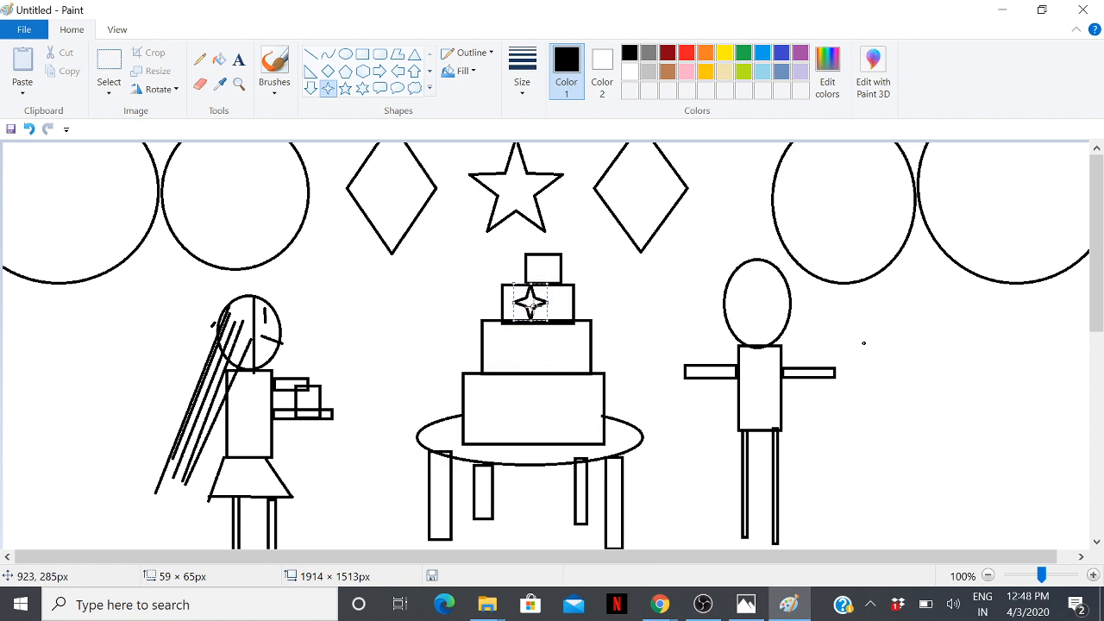
right_click(539, 302)
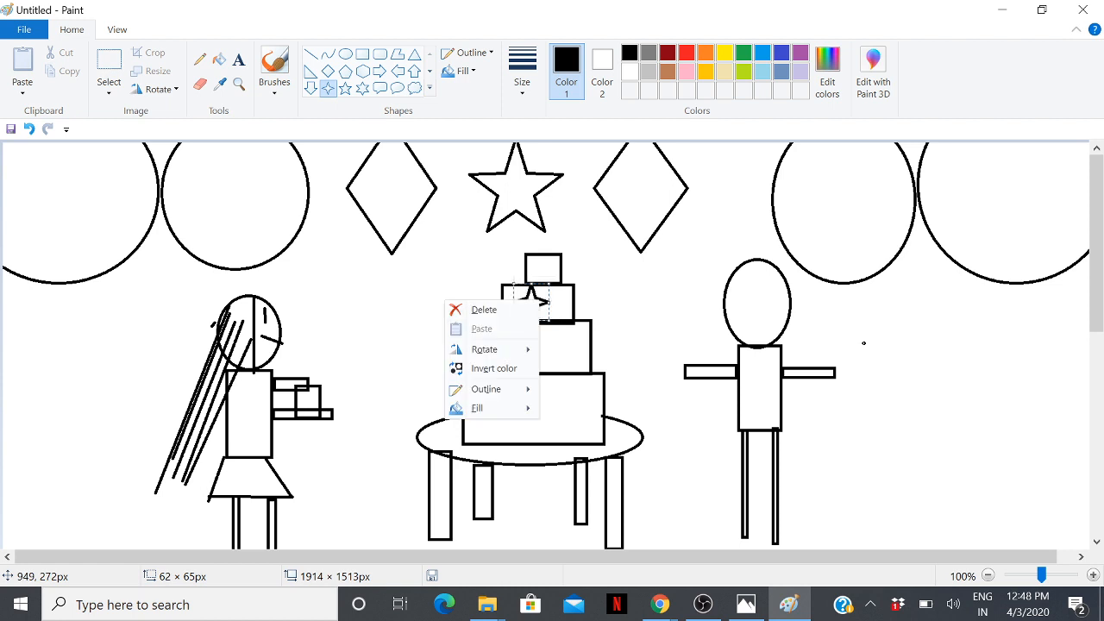
click(665, 262)
drag(531, 302, 536, 302)
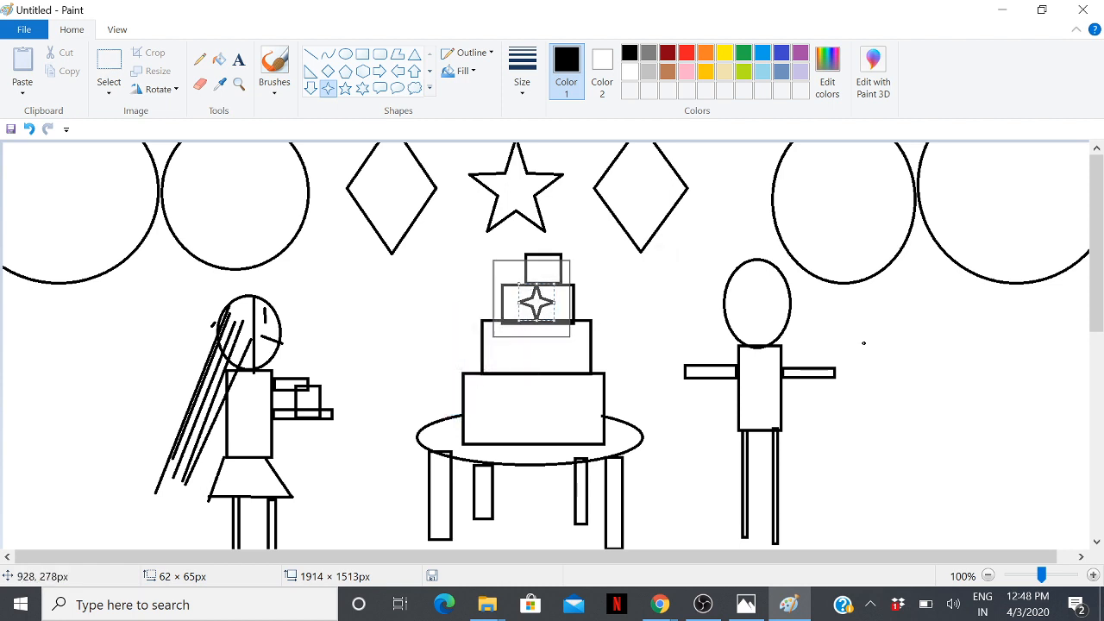
right_click(536, 302)
click(643, 274)
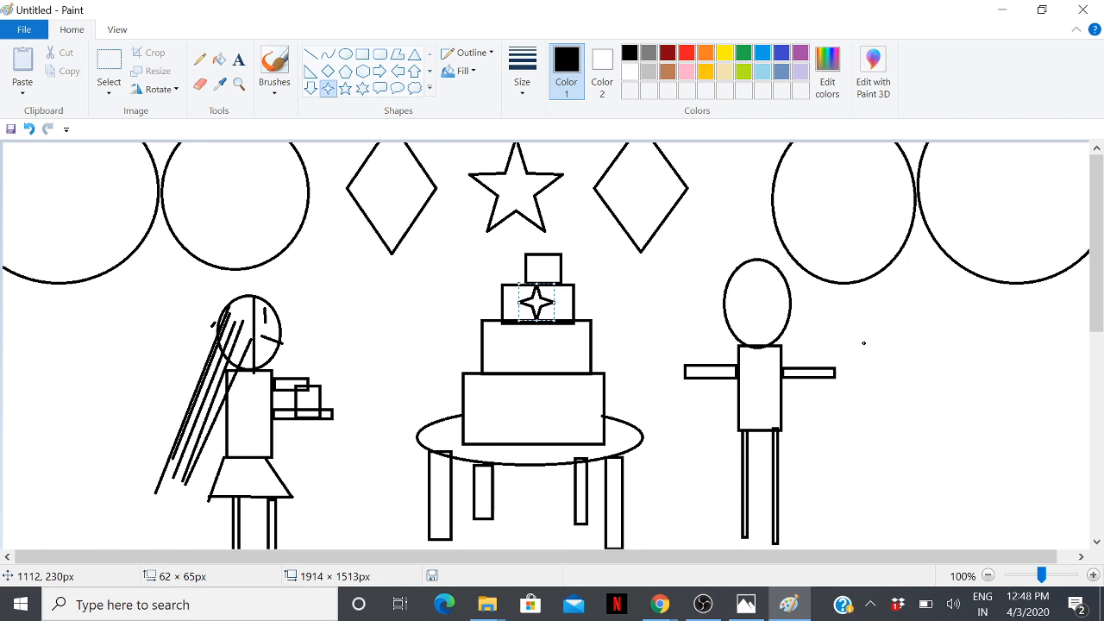
key(Escape)
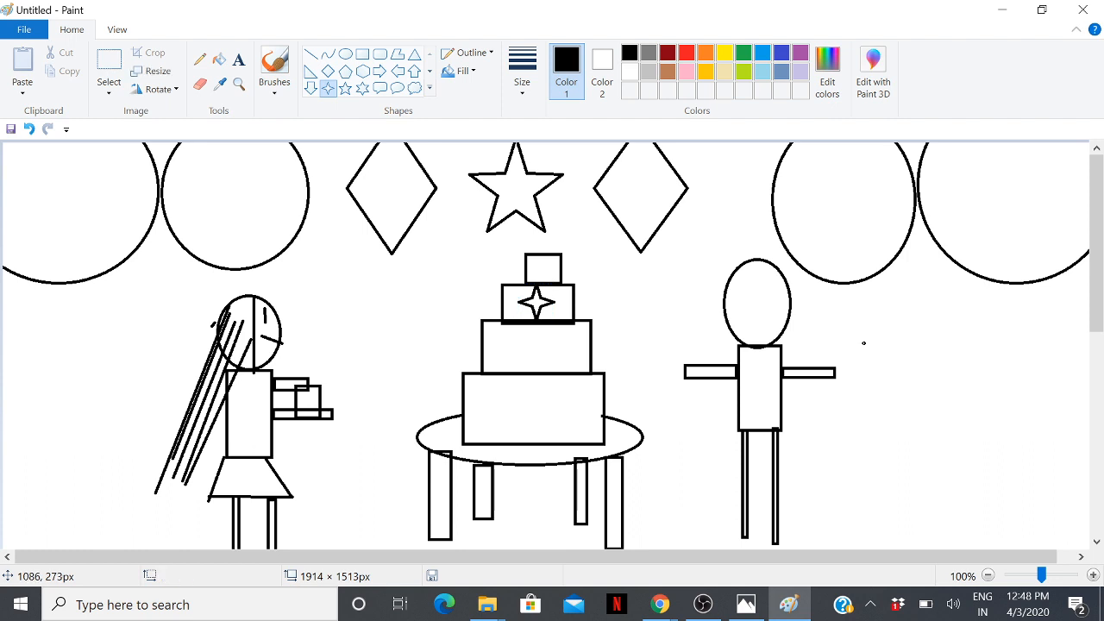
Draw two small upright diamonds on the second cake tier, about 37 × 65 px and 35 × 61 px, one near each end
click(328, 71)
drag(510, 336, 488, 375)
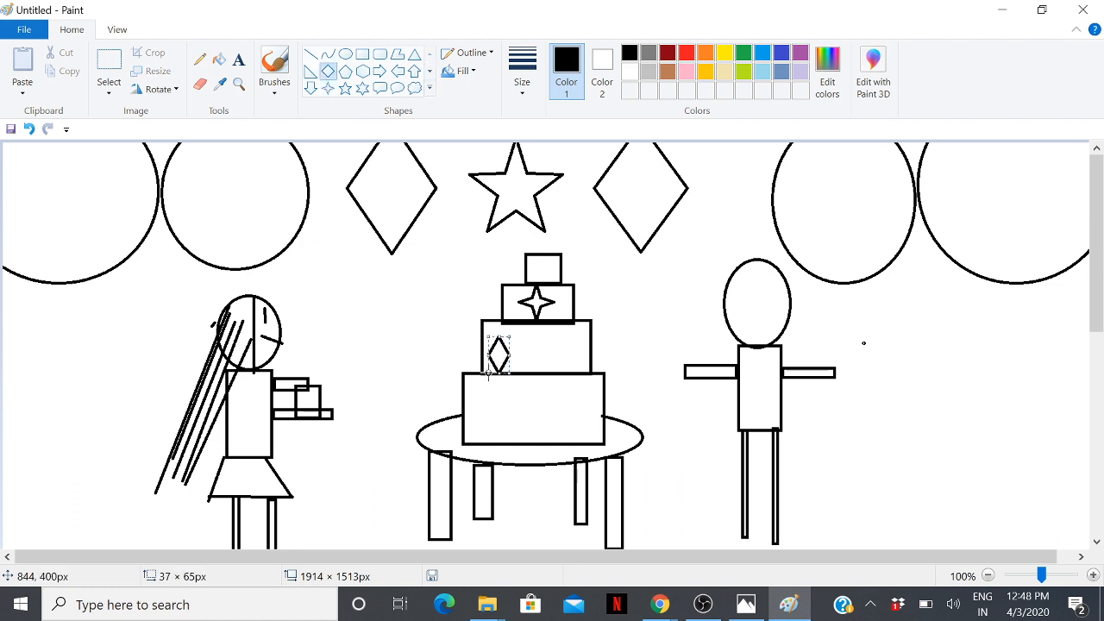
drag(570, 339, 549, 376)
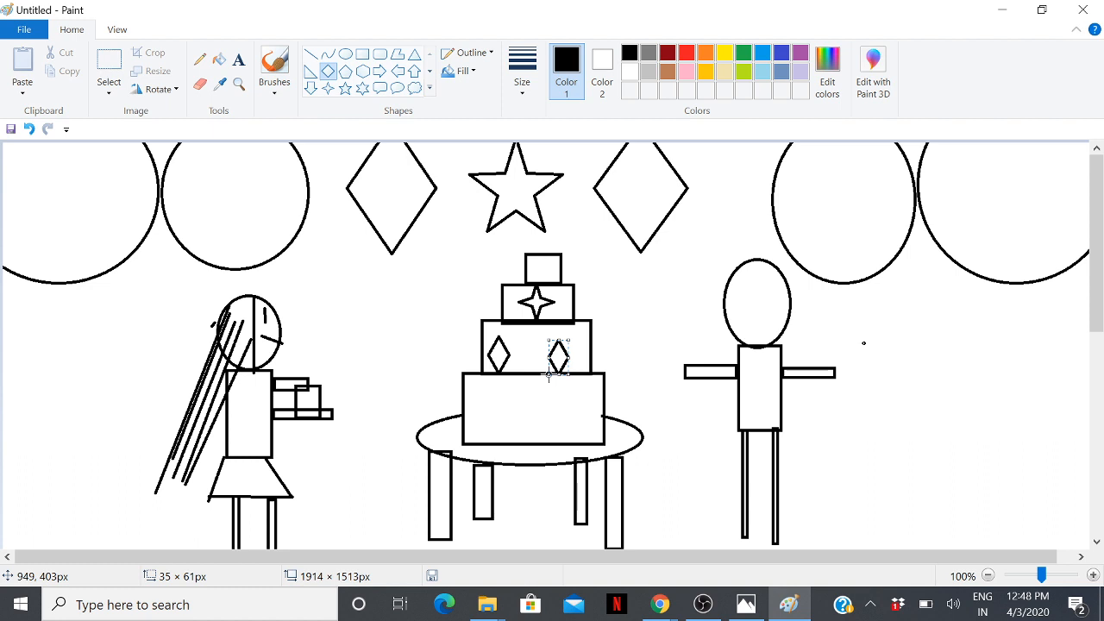
Draw four upright rounded rectangles across the bottom cake tier, the outer two about 40 × 92 px and 43 × 85 px, with narrower ones between
click(380, 53)
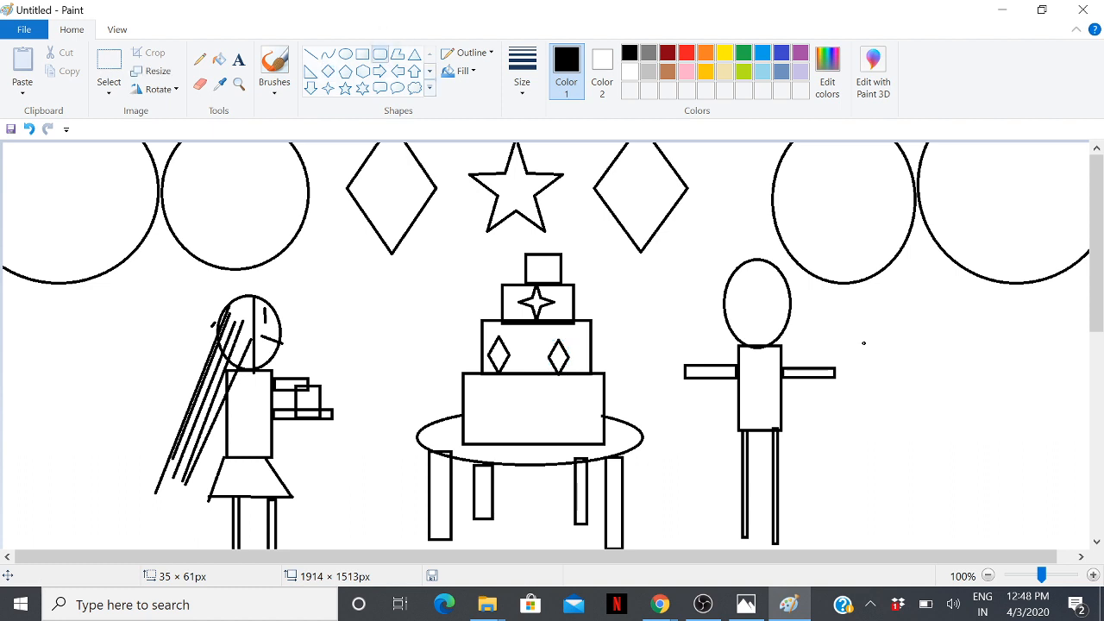
drag(492, 381, 467, 436)
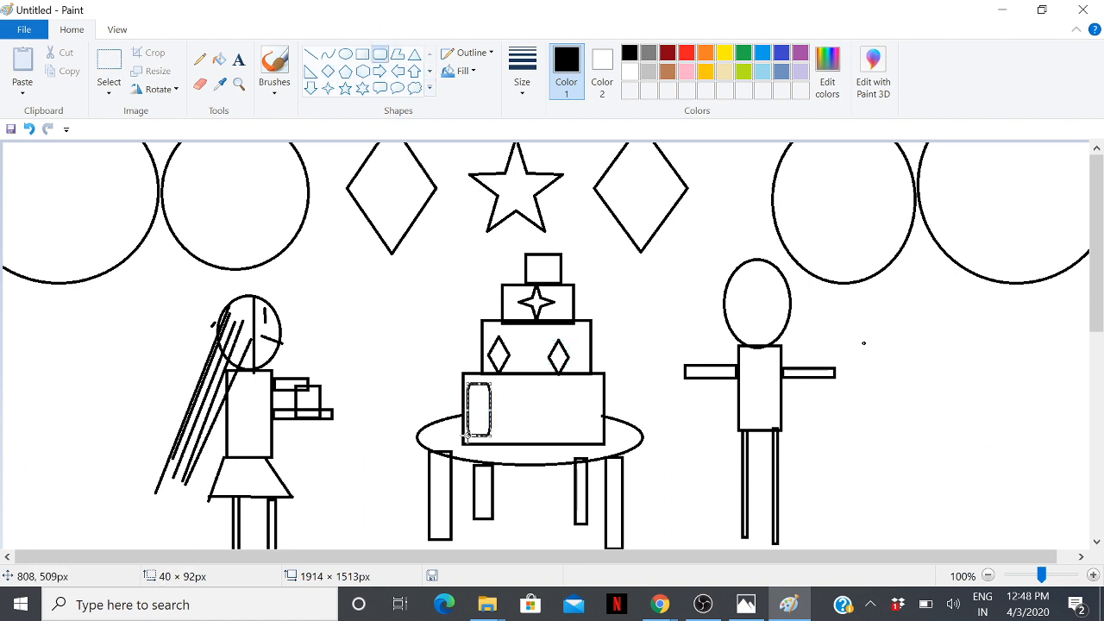
drag(584, 388, 557, 439)
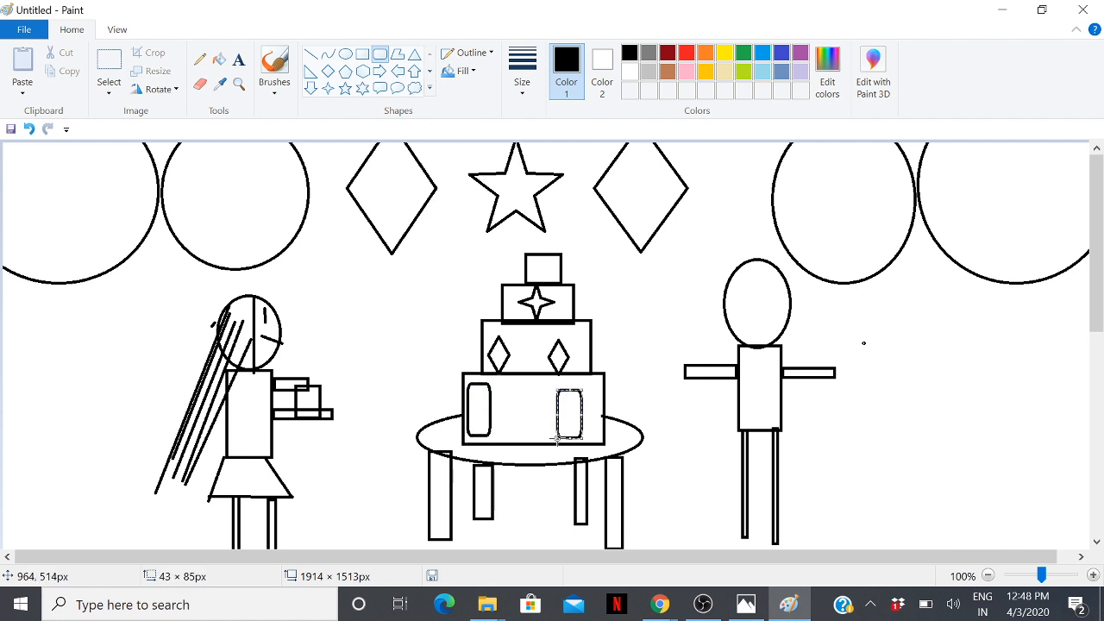
drag(517, 392, 536, 440)
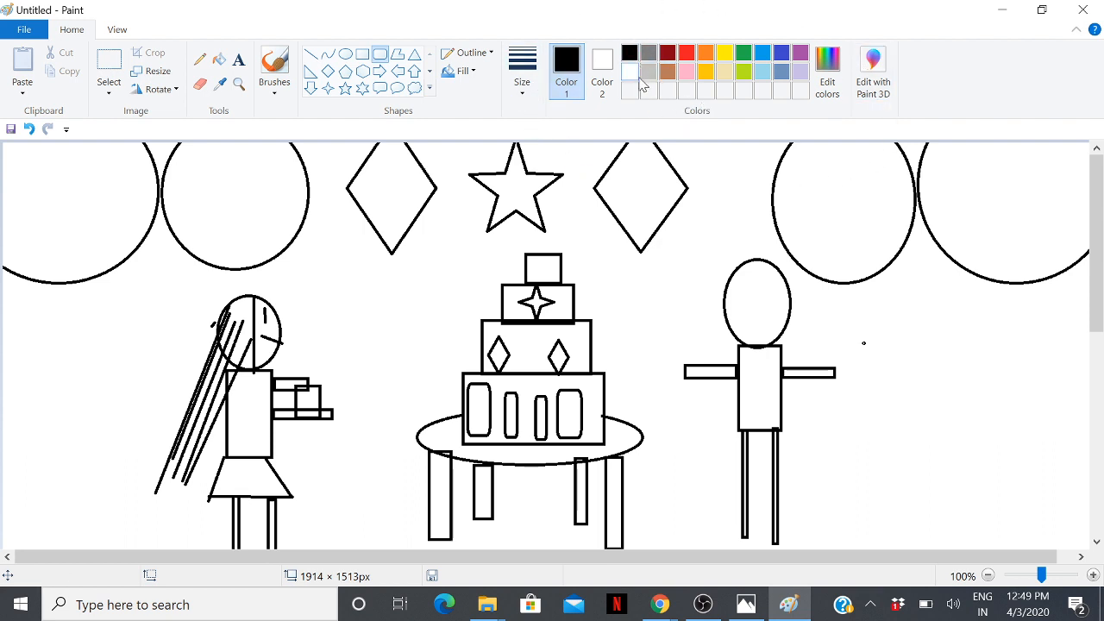
click(523, 77)
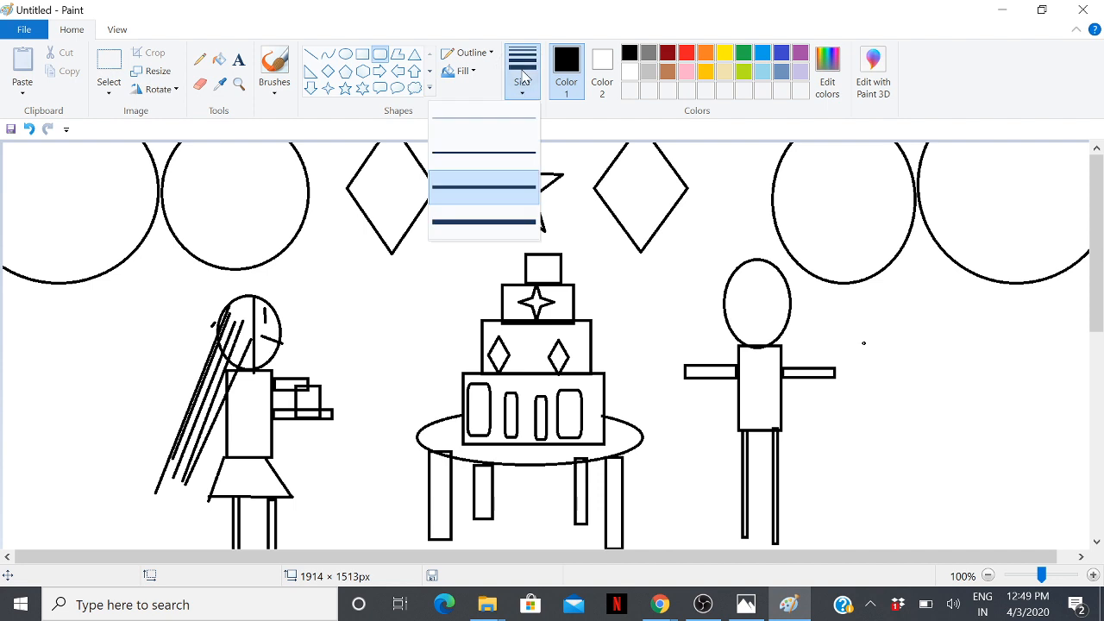
click(412, 295)
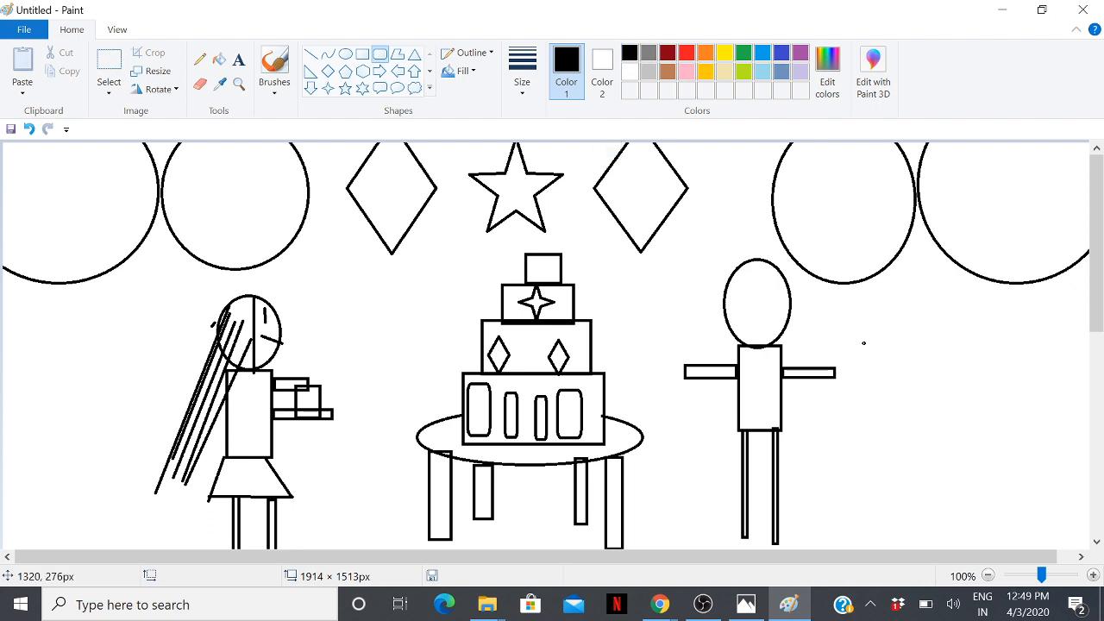
Fill the second figure's whole head and the hair half of the long-haired figure's head with black
click(219, 59)
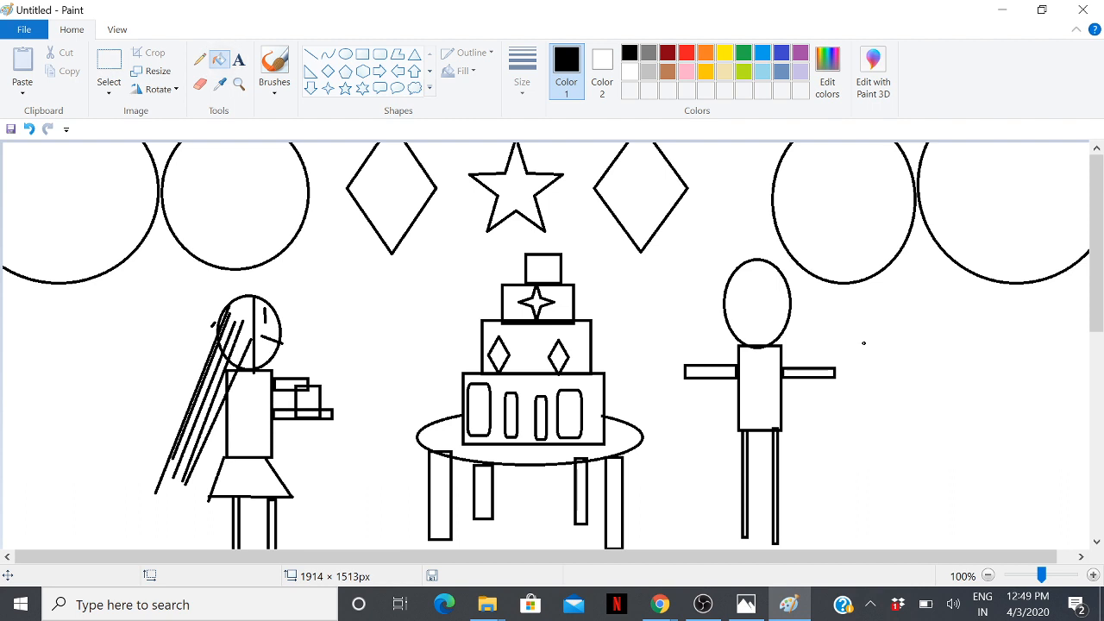
click(757, 302)
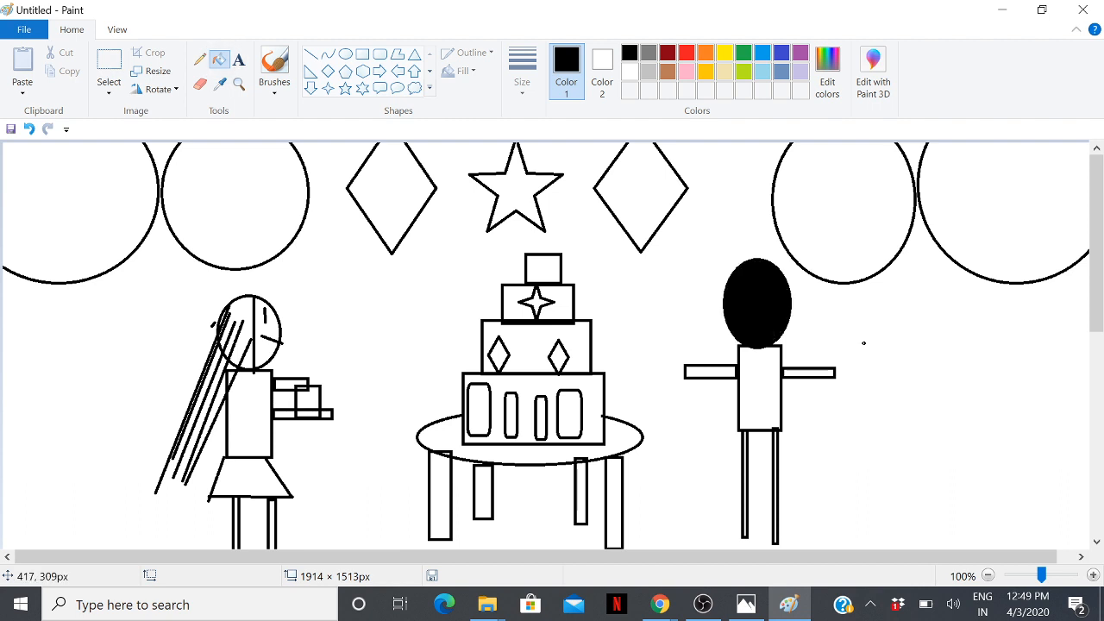
click(235, 332)
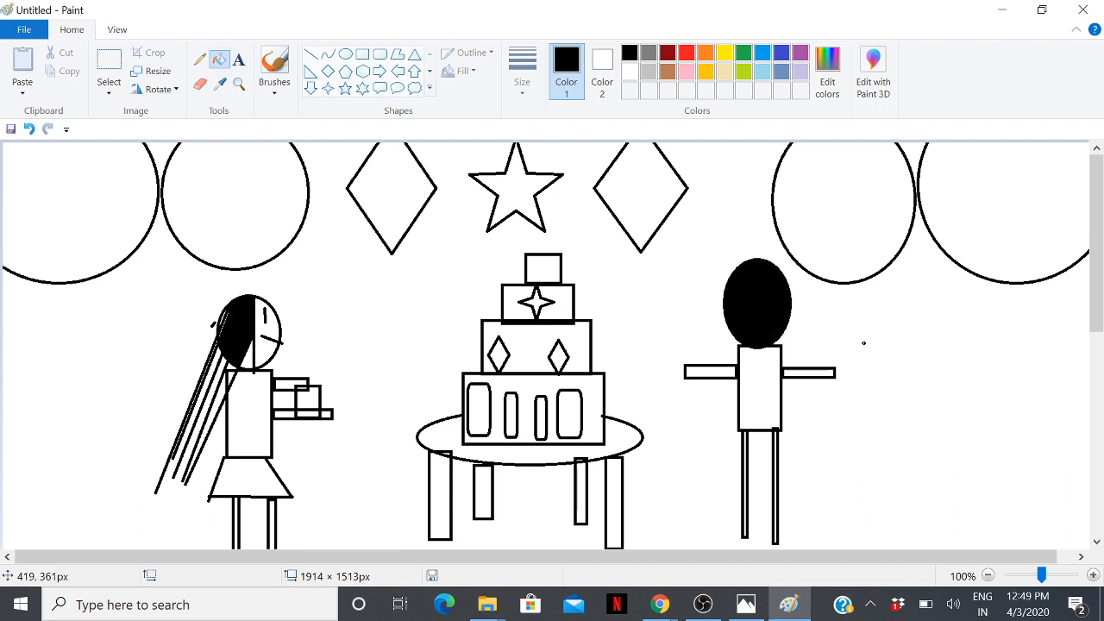
click(247, 354)
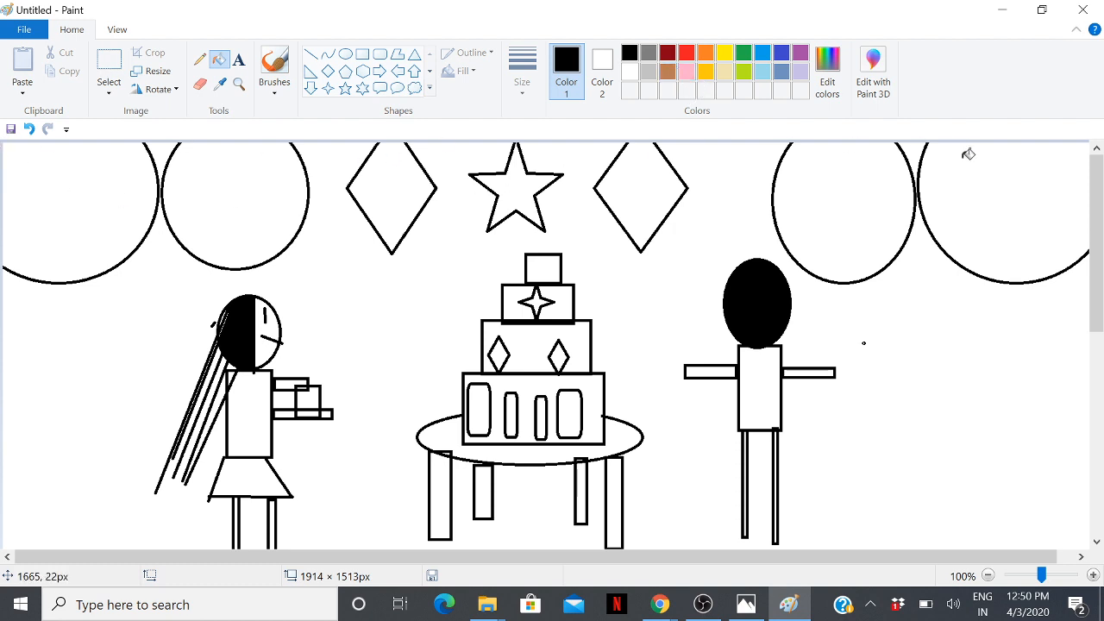
Fill the four large circles in the decoration row, from left to right, with pink, red, light blue and blue
click(686, 71)
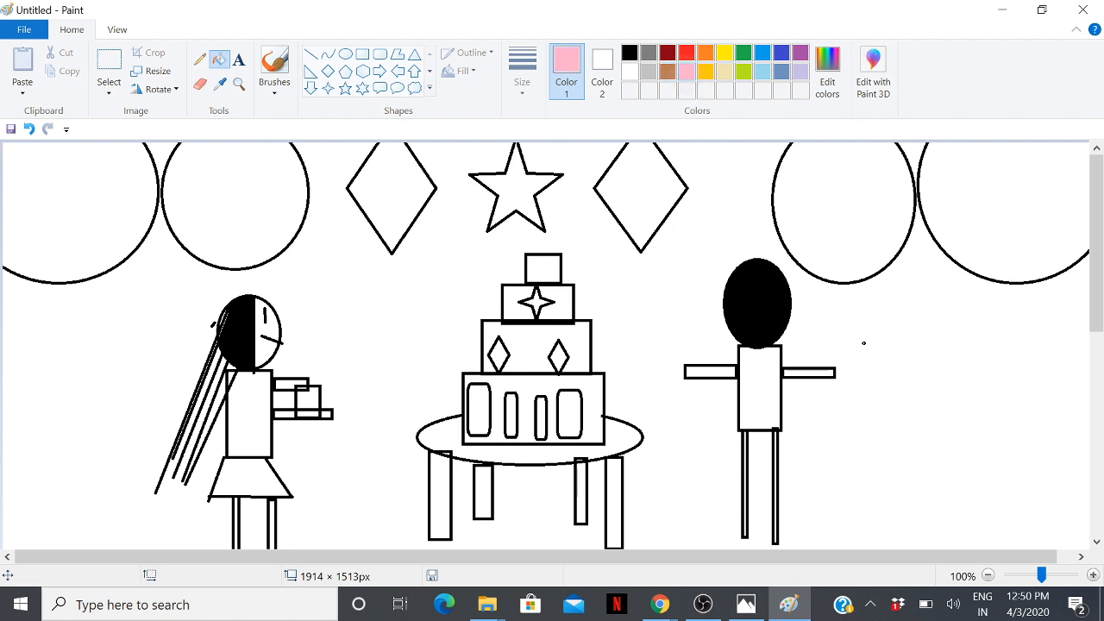
click(103, 242)
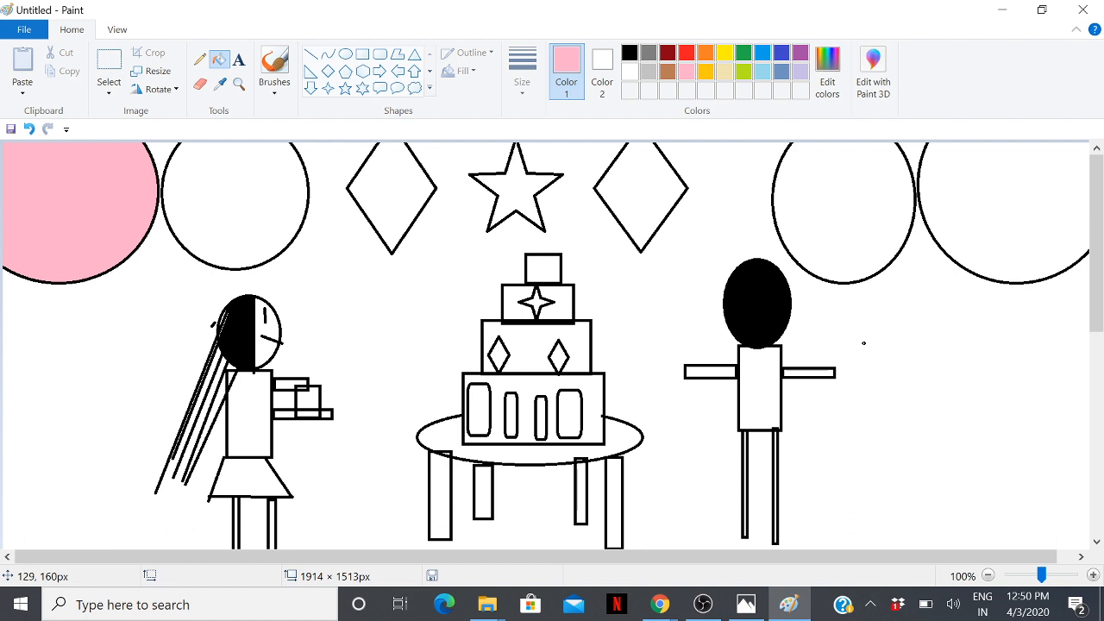
click(763, 52)
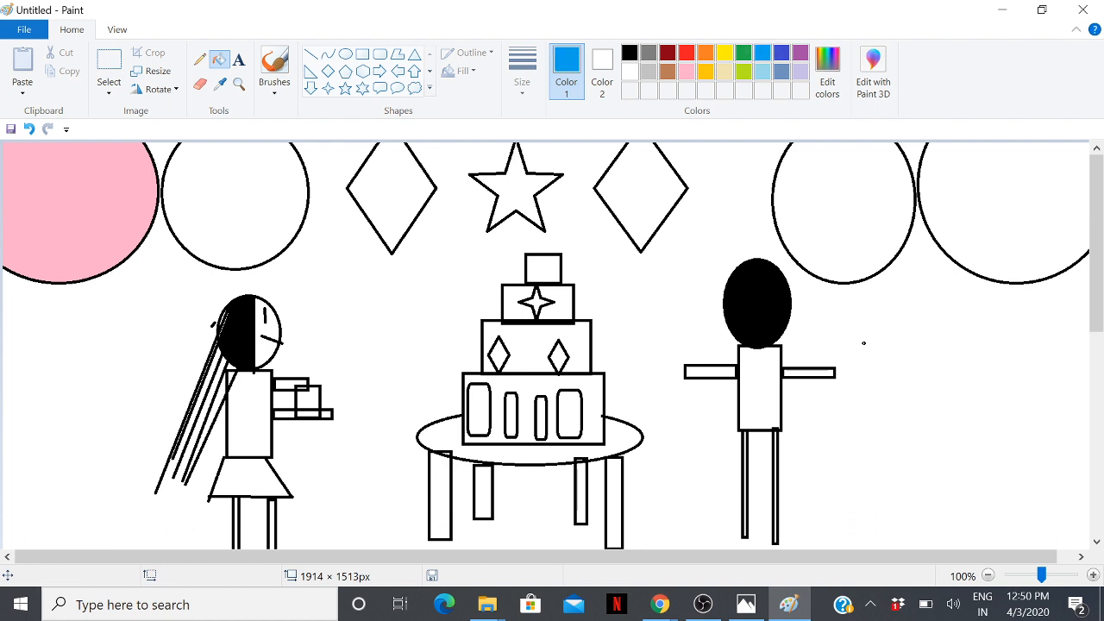
click(1005, 224)
click(763, 71)
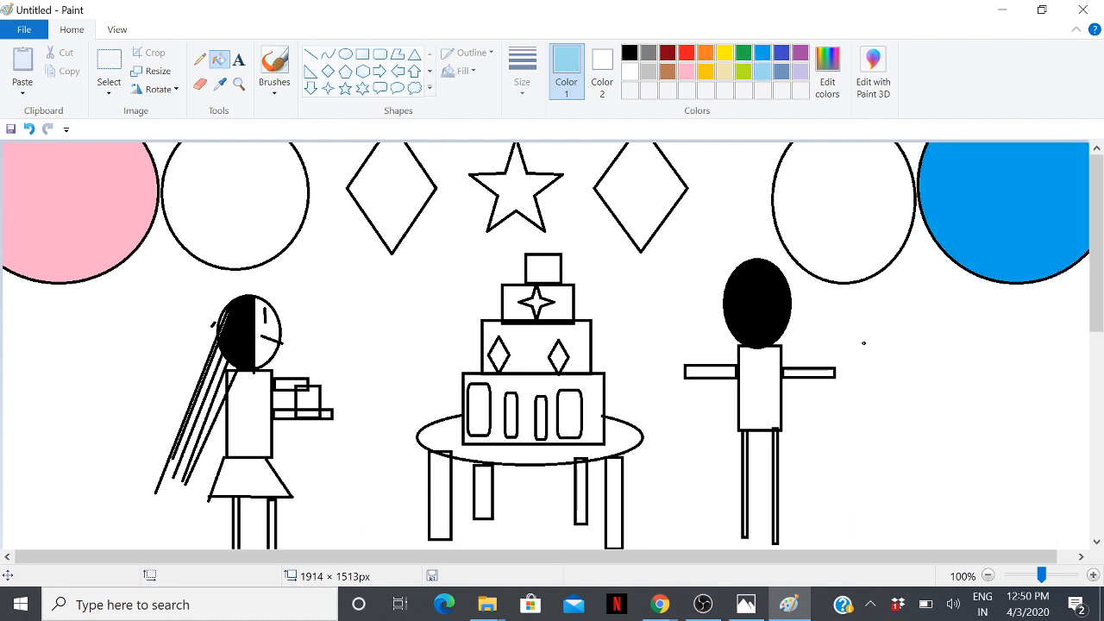
click(788, 212)
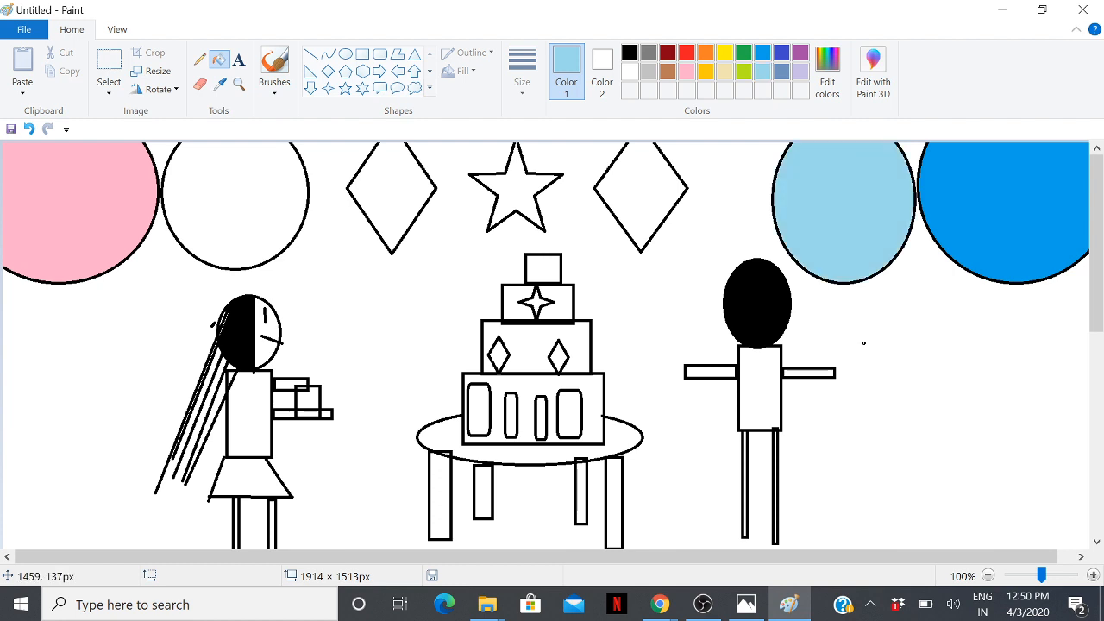
click(686, 53)
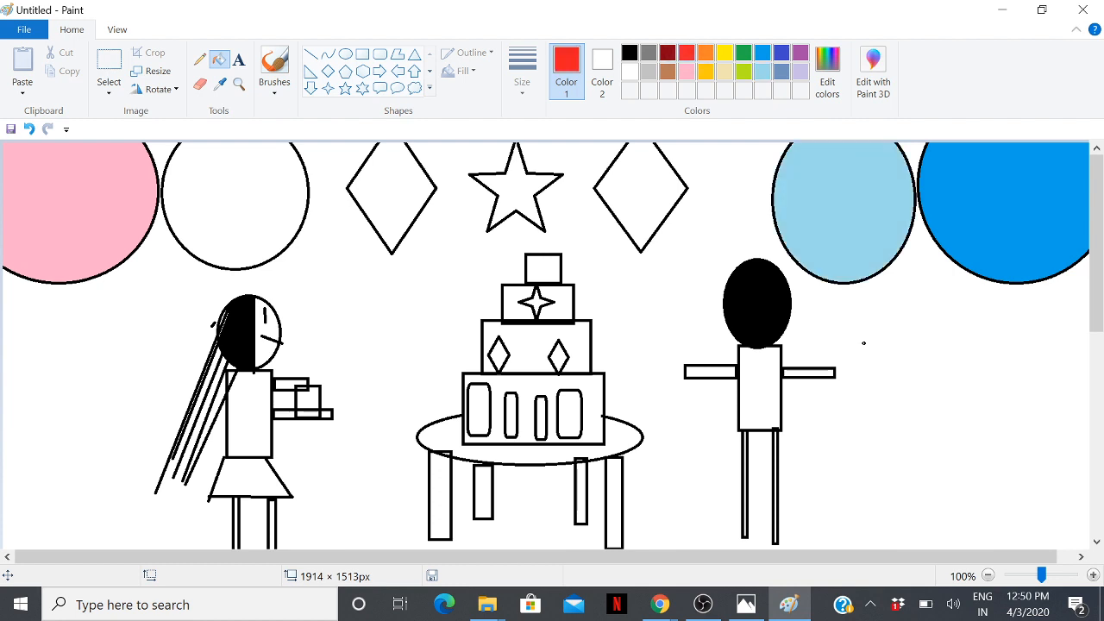
click(237, 229)
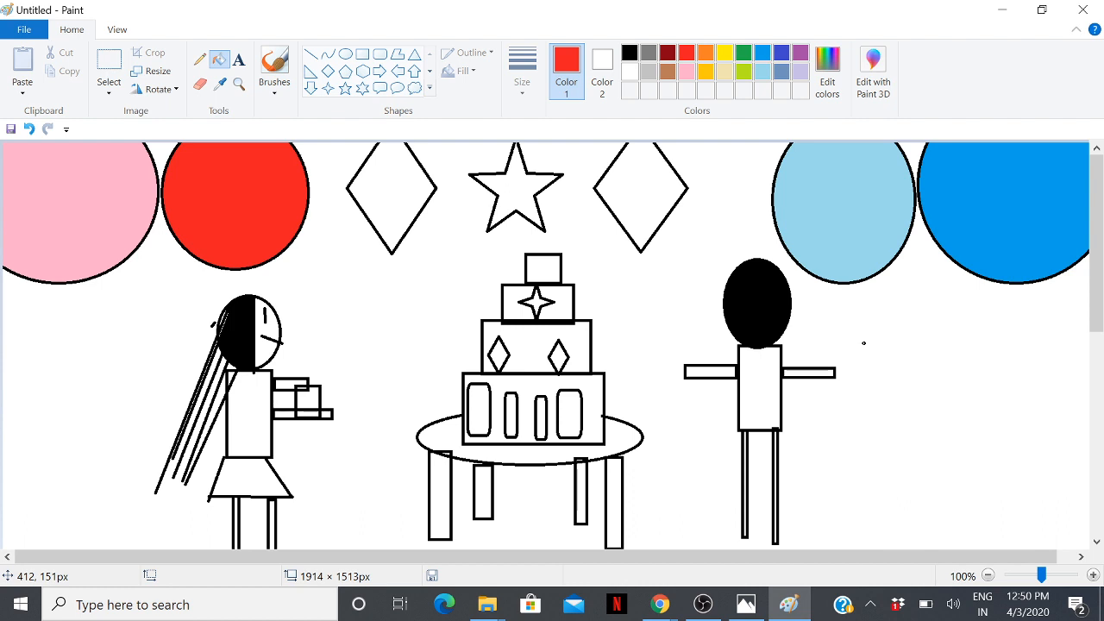
Fill both large diamonds in the decoration row with indigo and the five-point star between them with purple
click(781, 53)
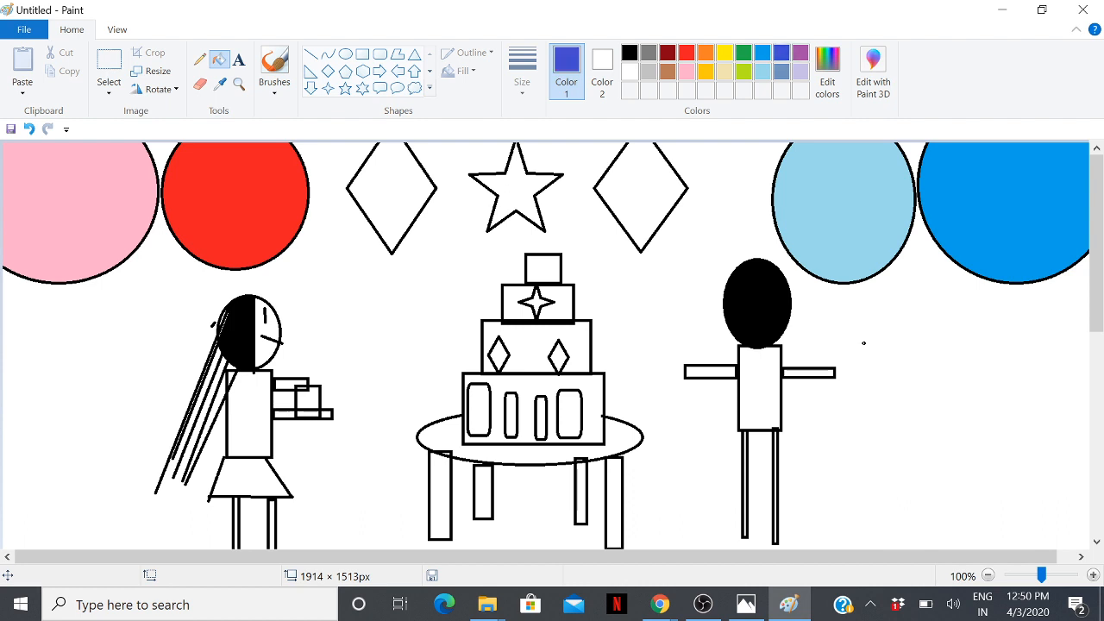
click(641, 209)
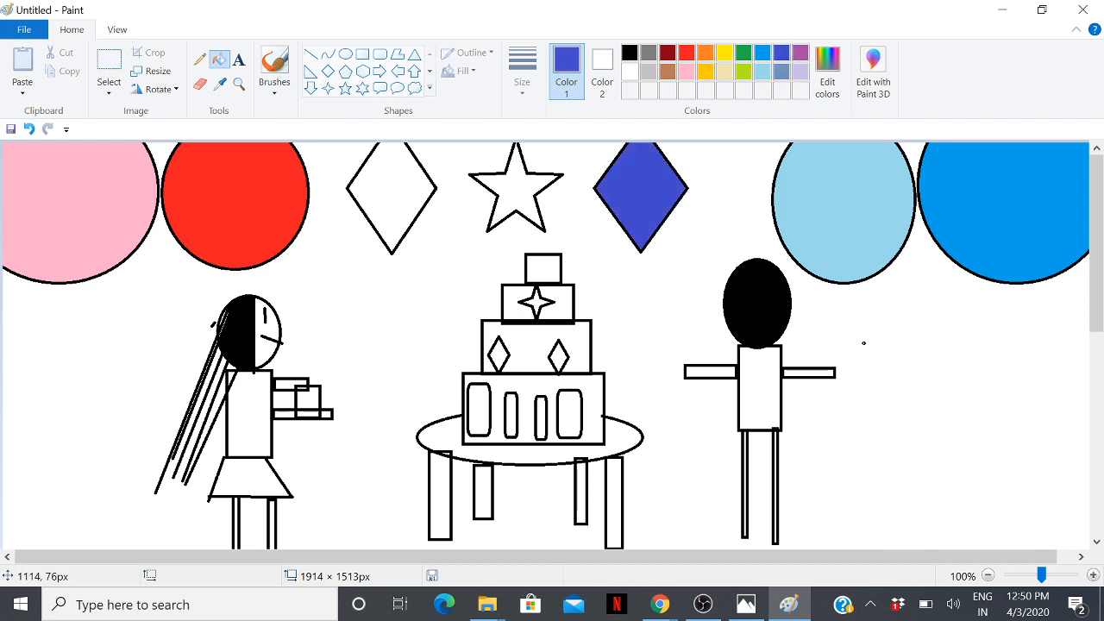
click(392, 214)
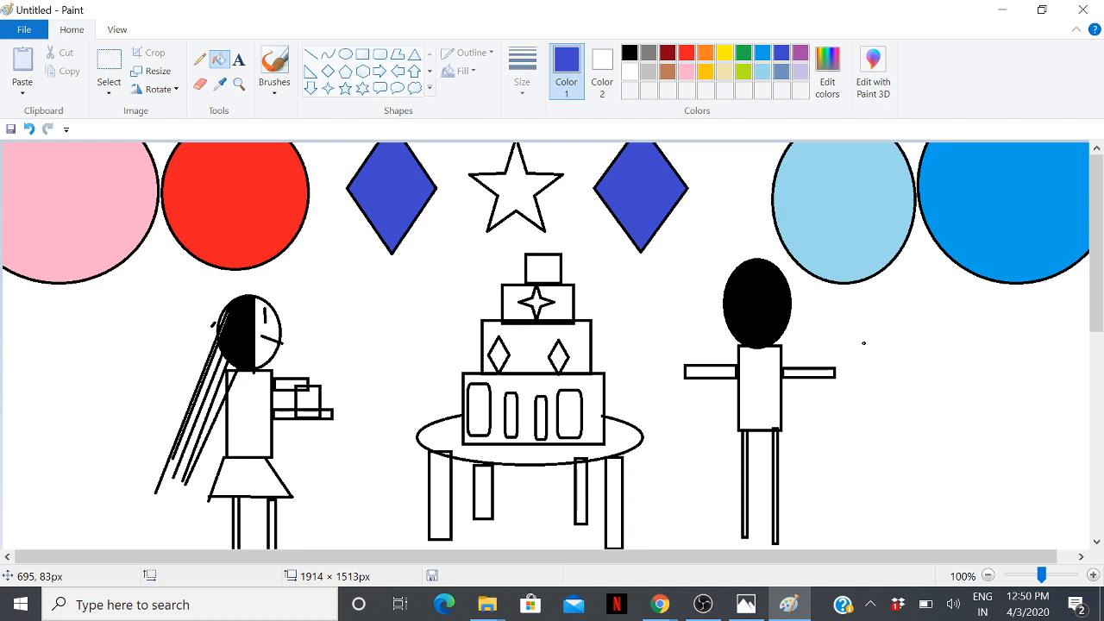
click(801, 53)
click(516, 212)
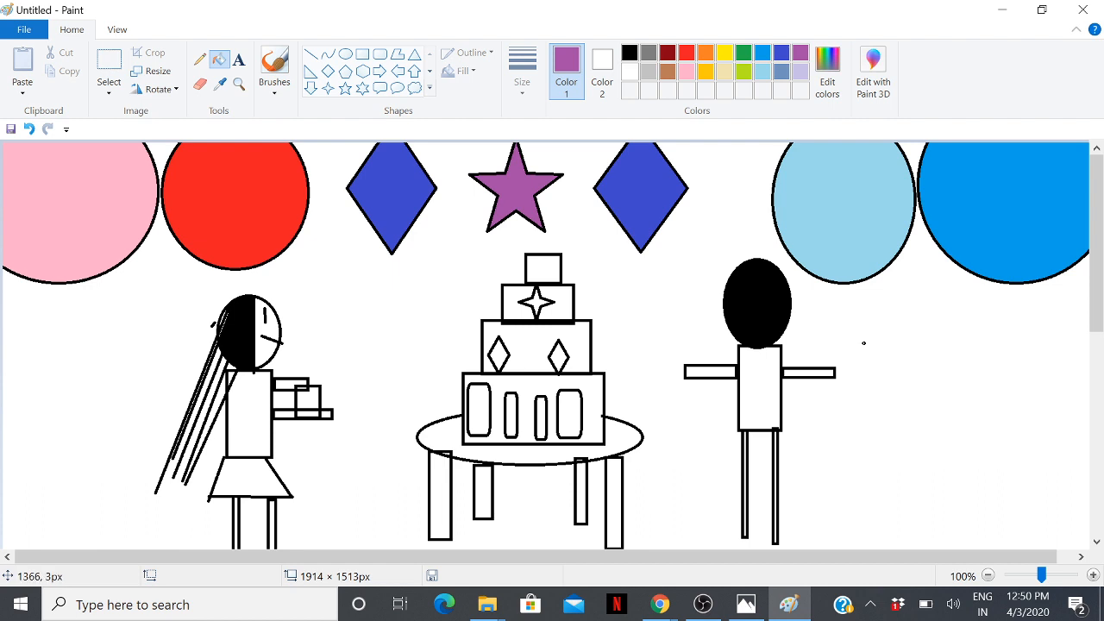
Fill the cake tiers from bottom to top with orange, pink, light blue and yellow, leaving their decorations white
click(687, 70)
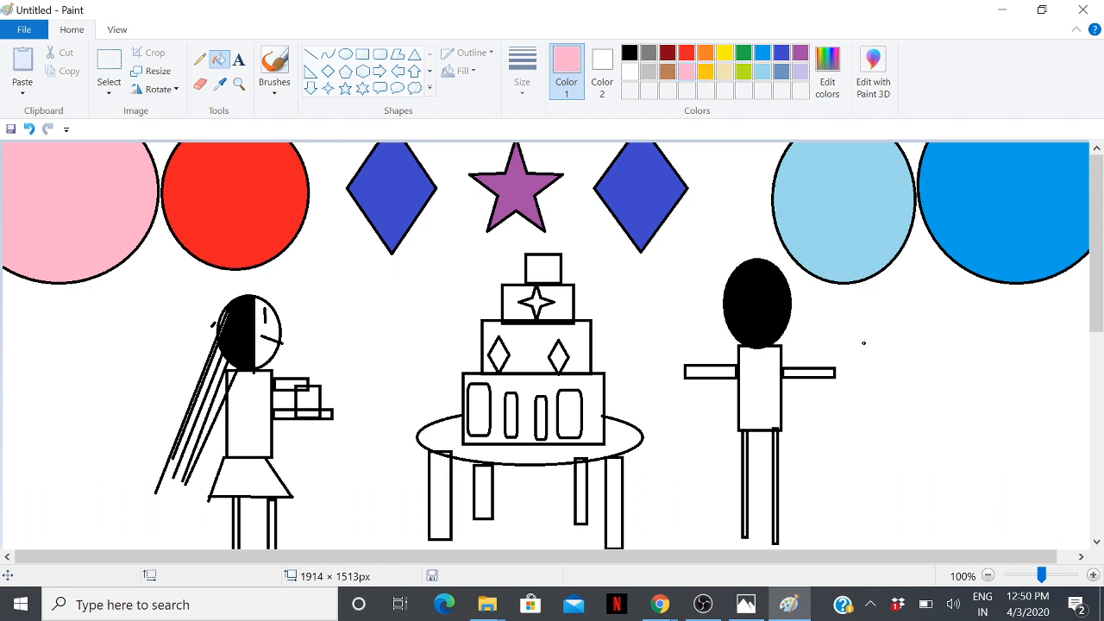
click(529, 350)
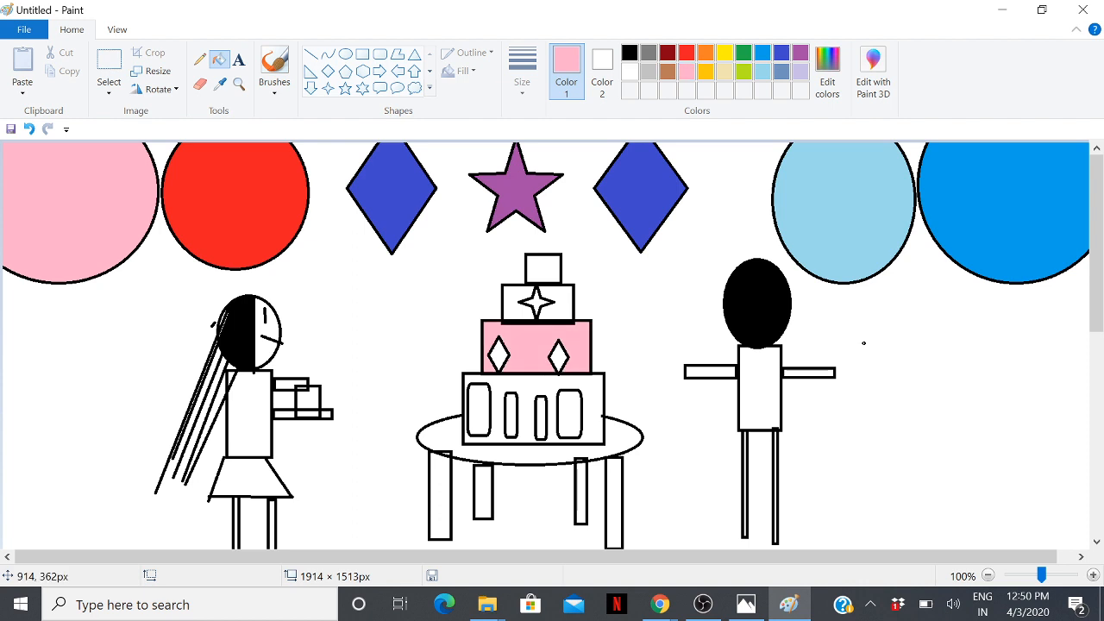
click(705, 52)
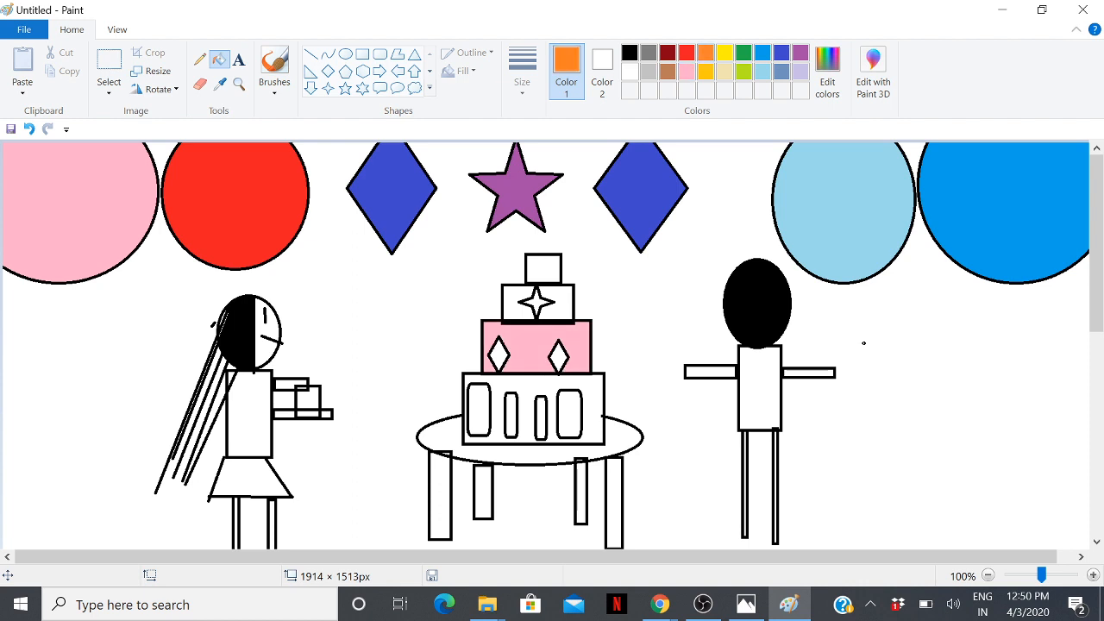
click(492, 407)
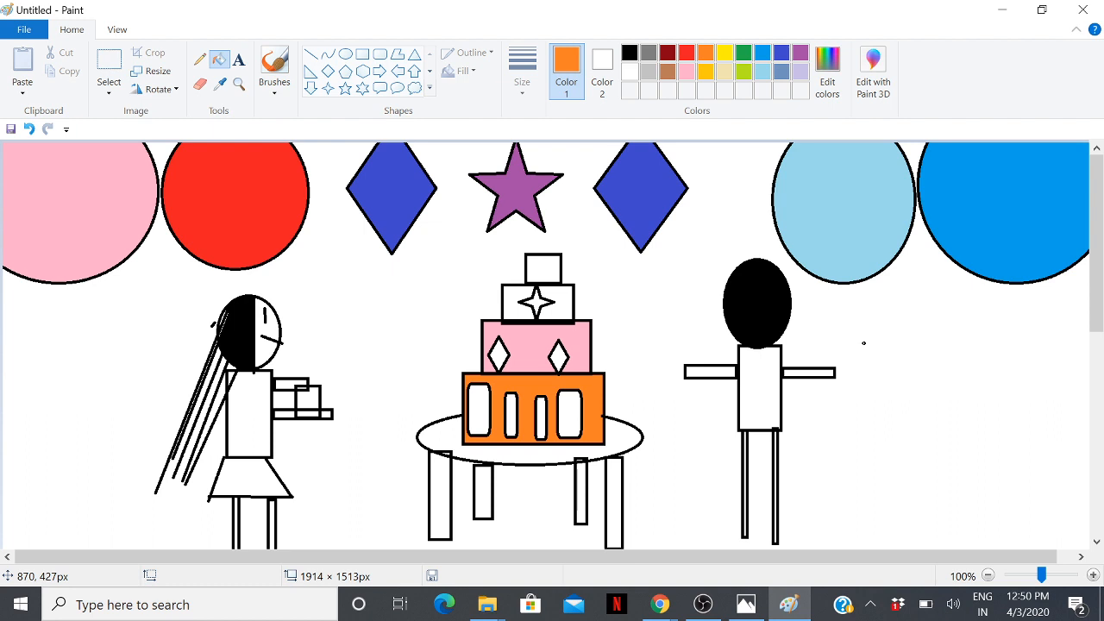
click(763, 70)
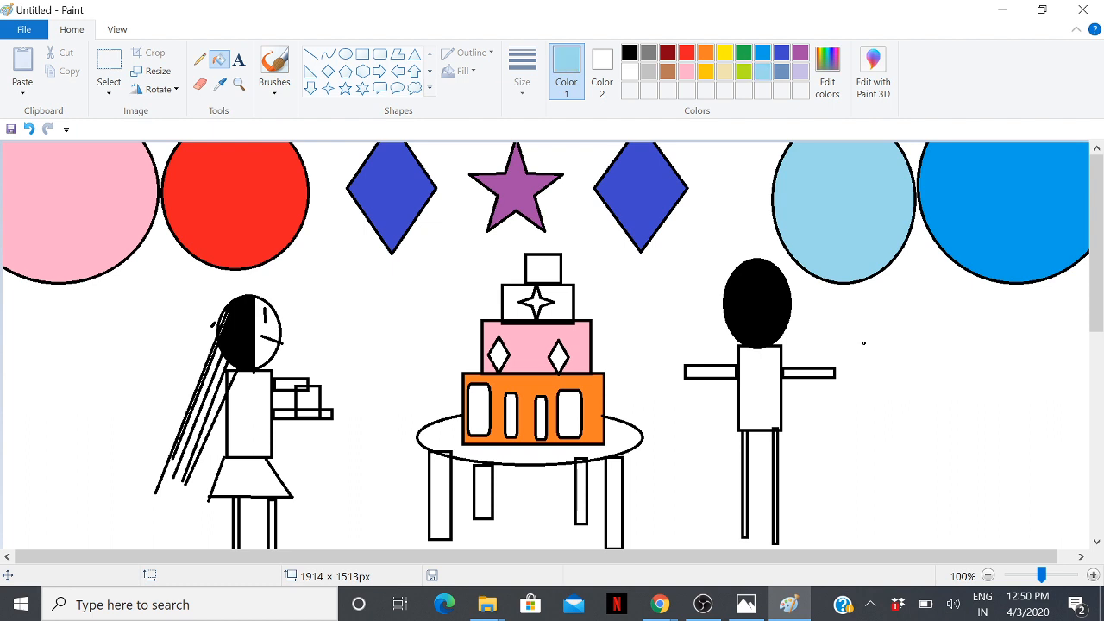
click(560, 307)
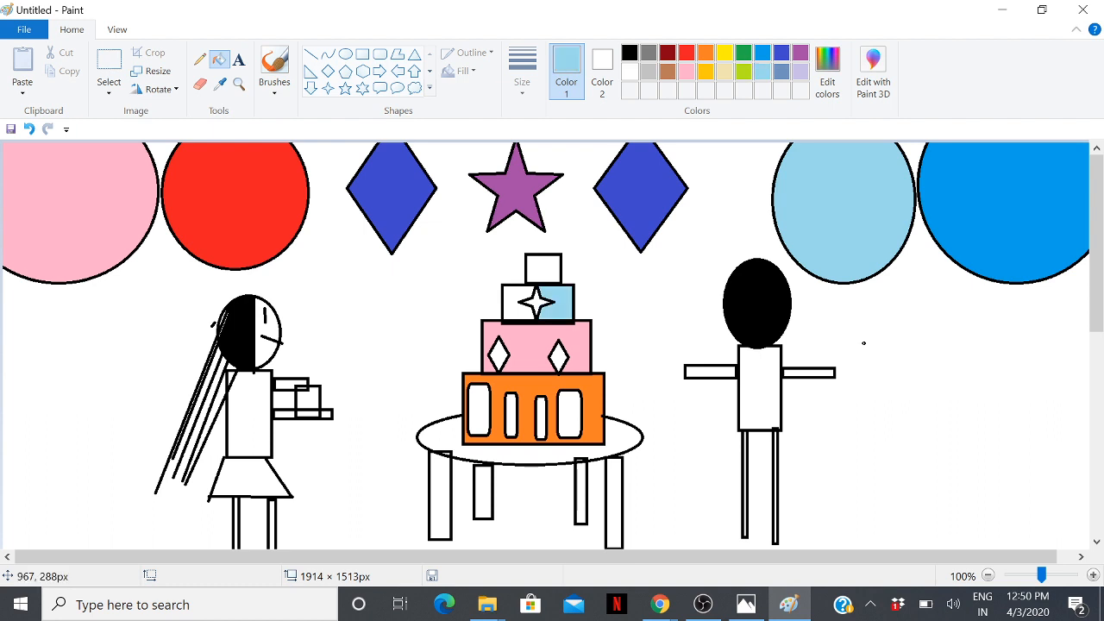
click(513, 306)
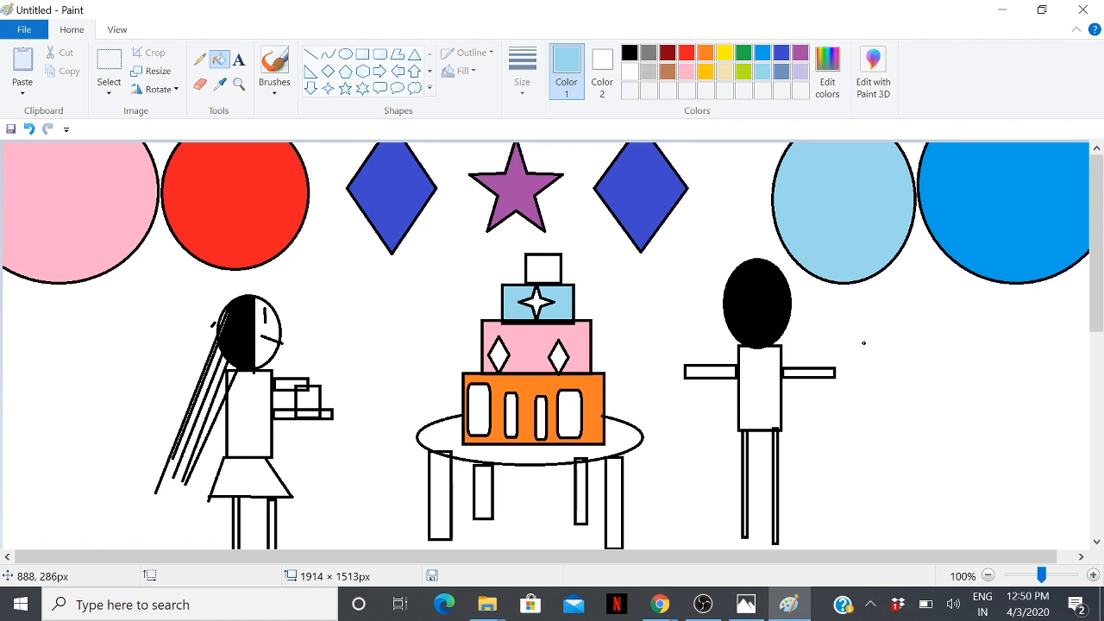
click(725, 53)
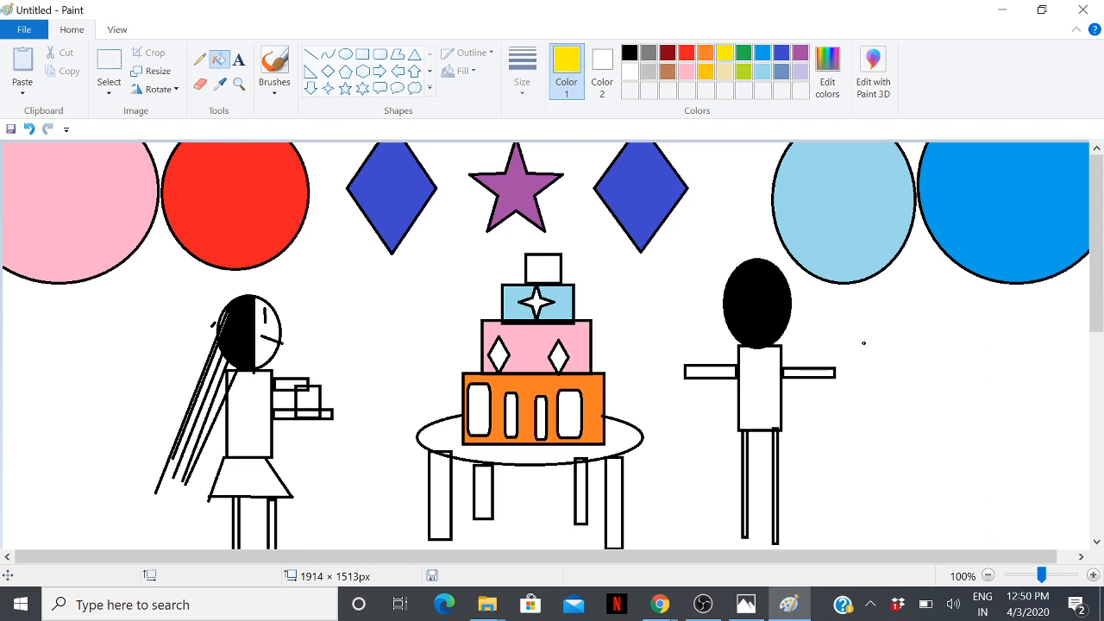
click(543, 269)
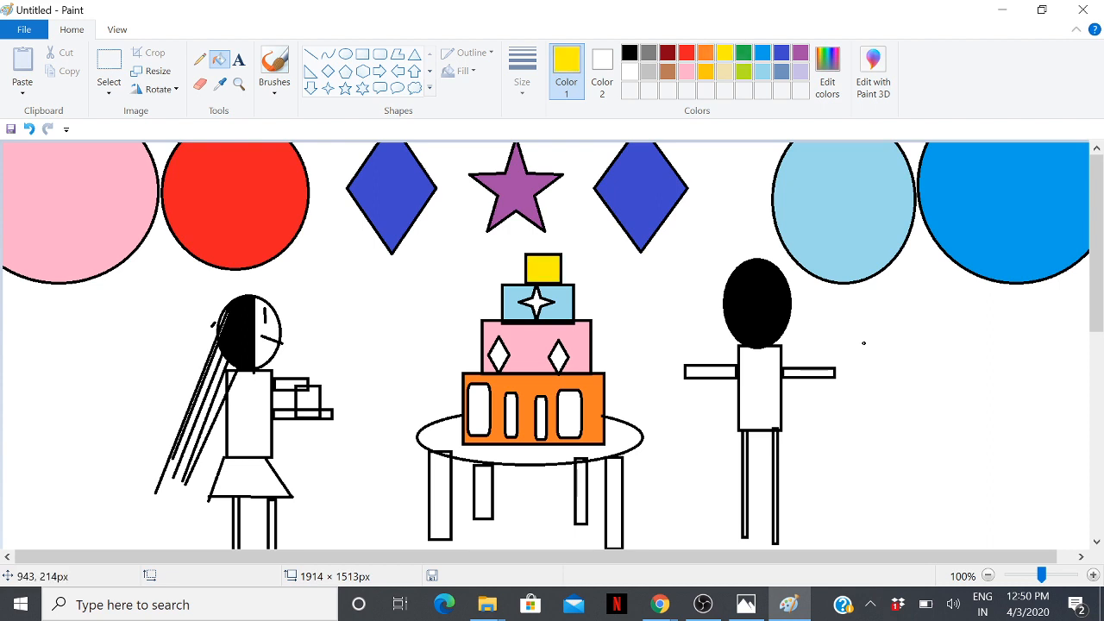
Fill the four-point star on the cake's light blue tier with red and both diamonds on the pink tier with purple
click(686, 52)
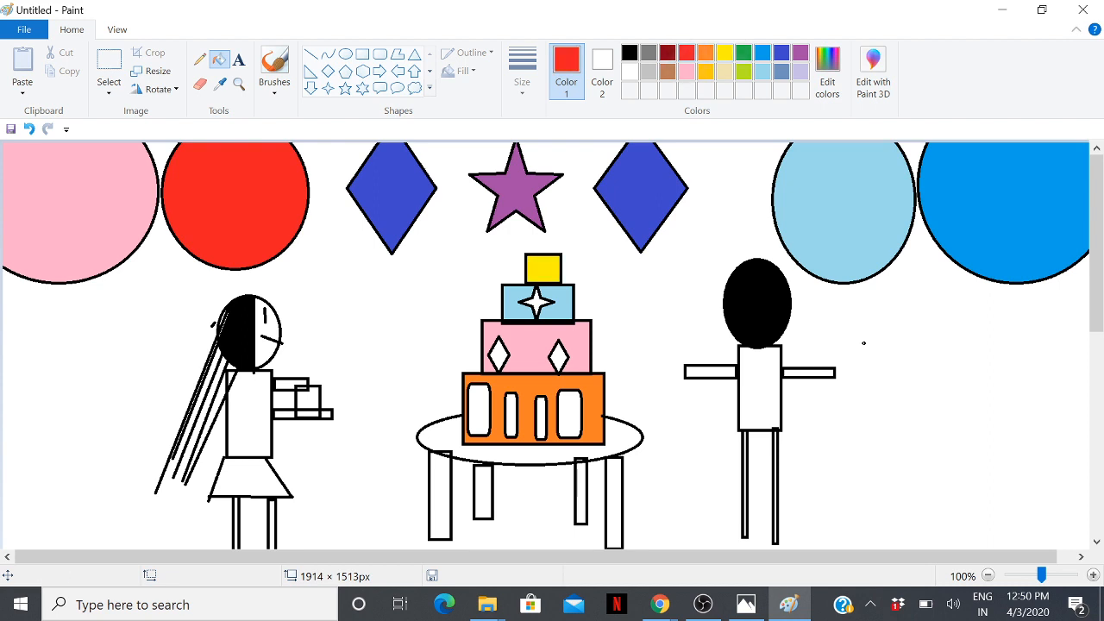
click(535, 302)
click(724, 53)
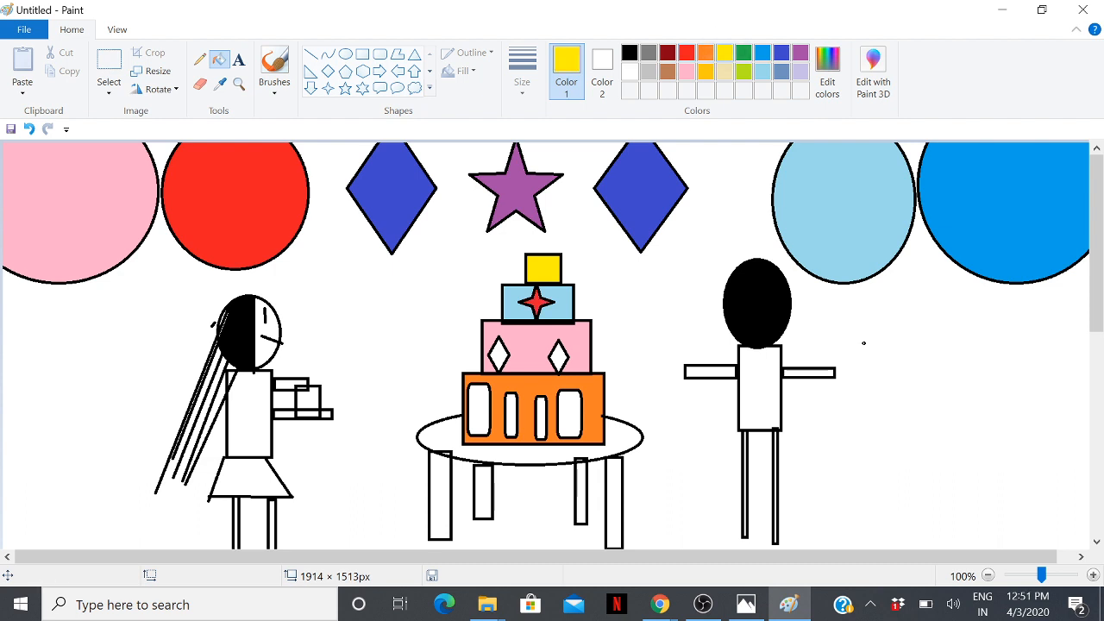
click(800, 53)
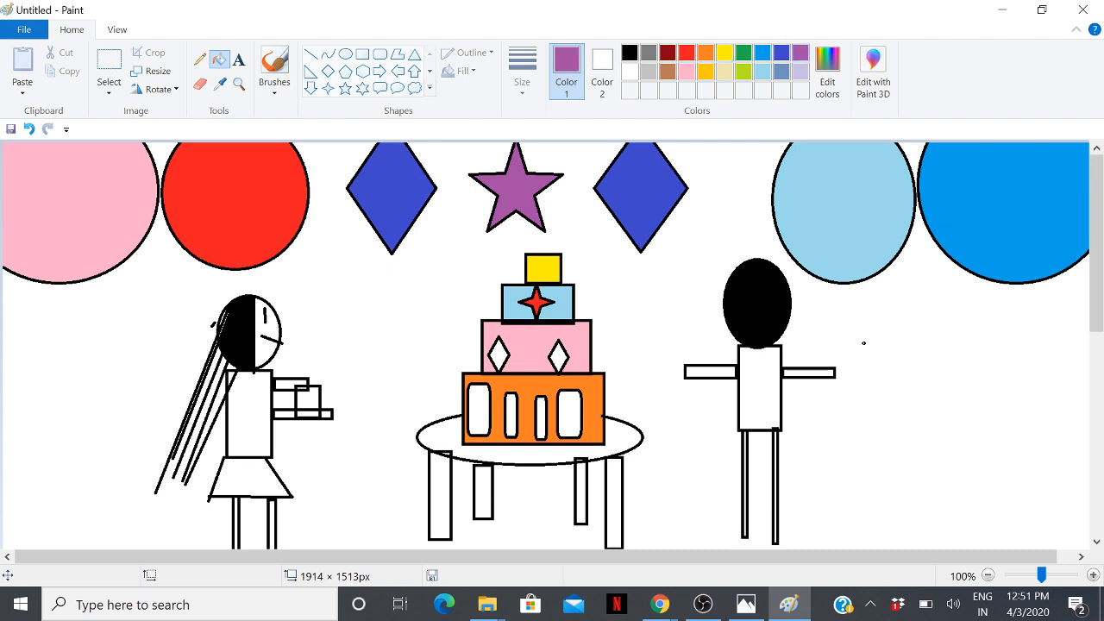
click(499, 354)
click(561, 356)
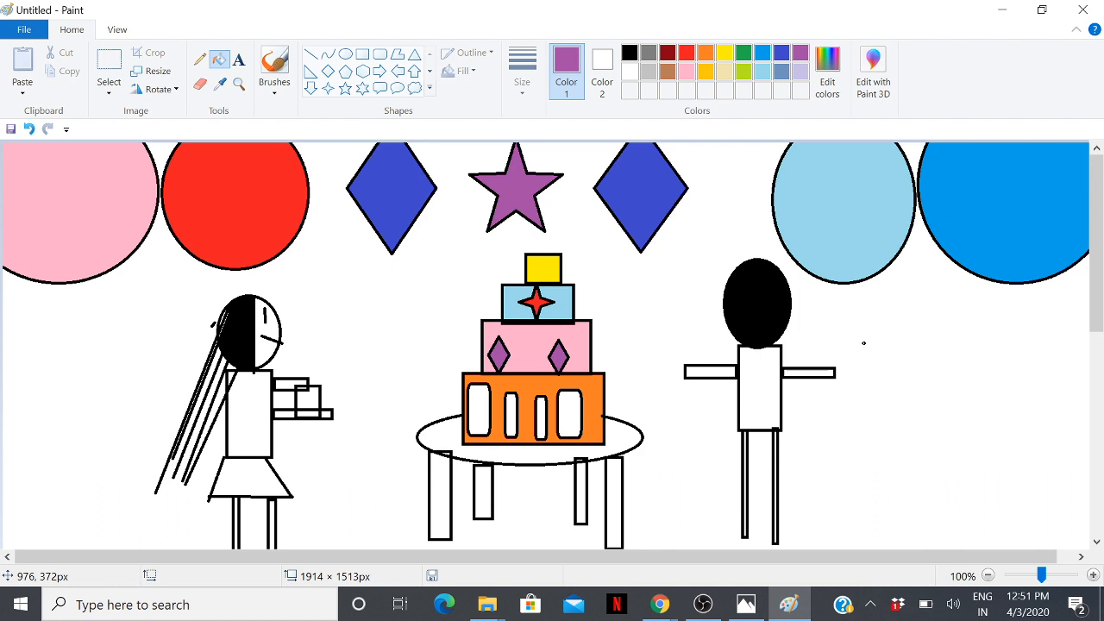
Fill the first rounded bar on the cake's orange tier with blue-gray and recolour the second bar's outline in the same shade
click(781, 70)
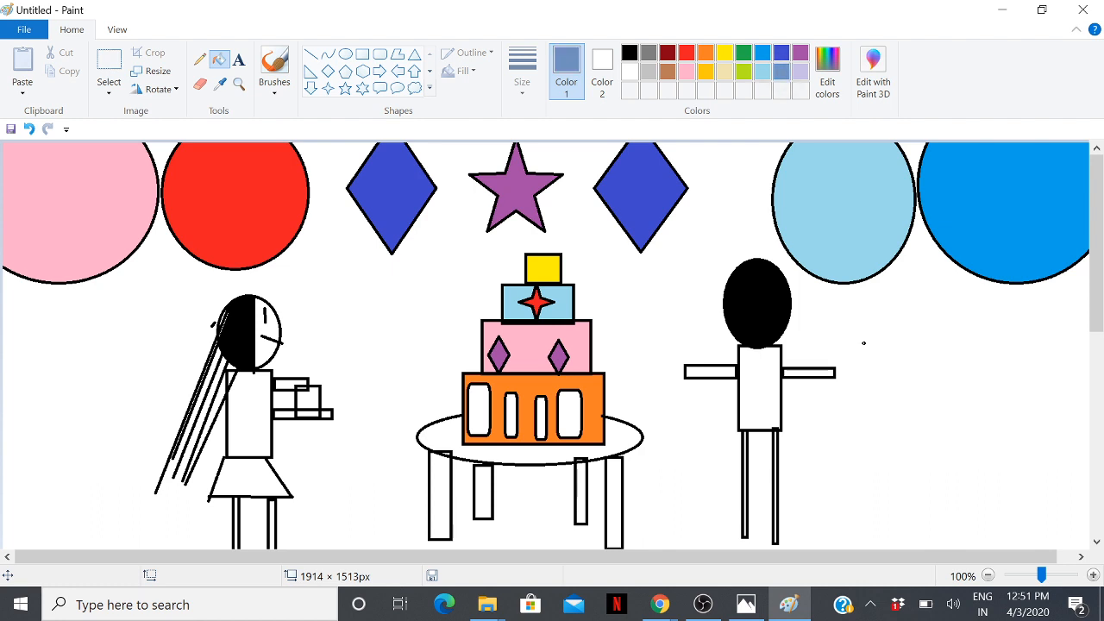
click(477, 410)
click(511, 421)
click(500, 420)
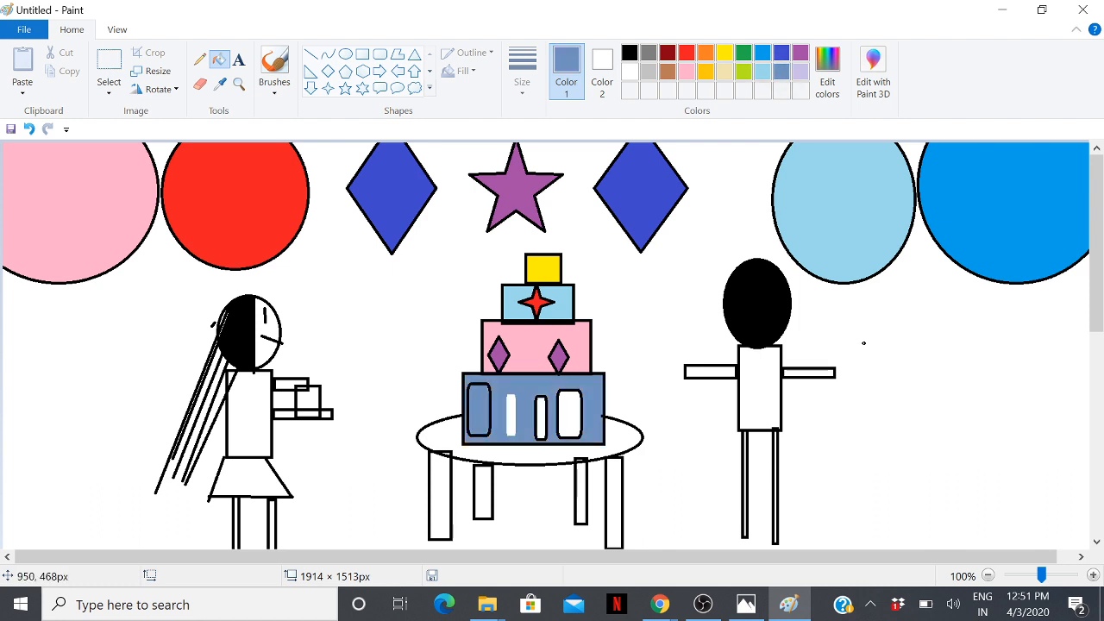
click(538, 419)
click(562, 421)
click(511, 414)
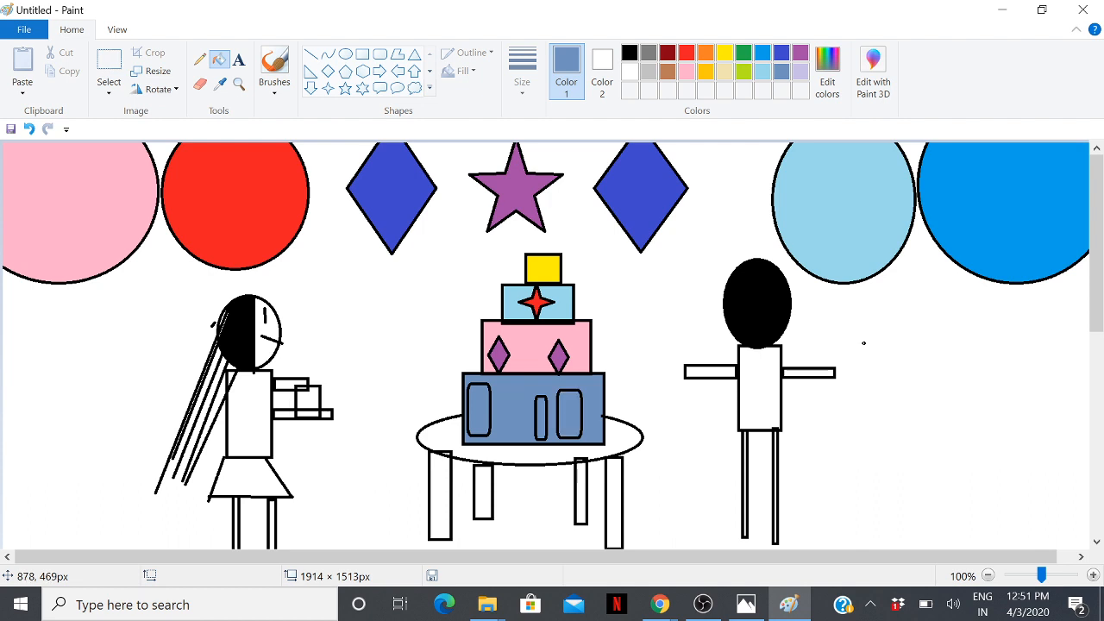
key(ctrl+z)
key(ctrl+z)
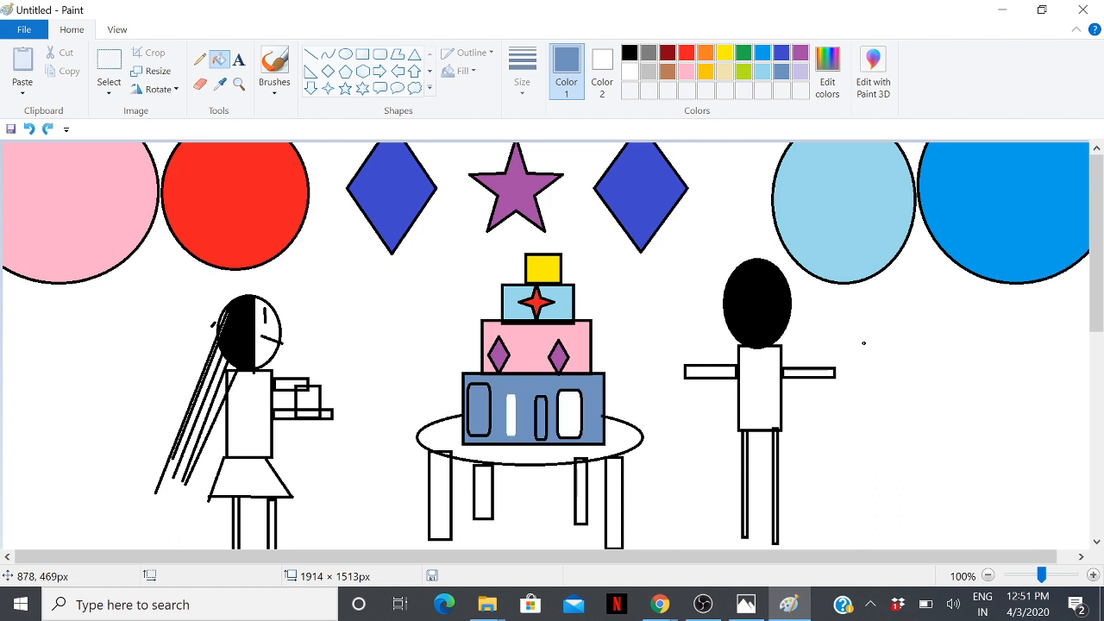
key(ctrl+z)
key(ctrl+z)
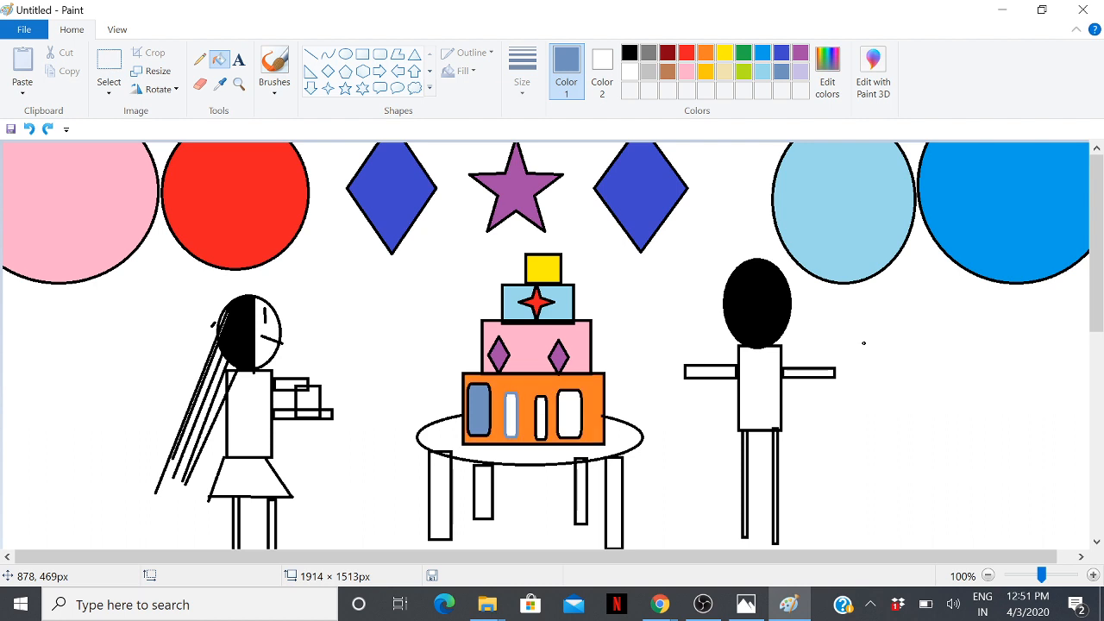
Fill the fourth rounded bar on the orange tier with blue-gray and the round tabletop with brown
click(569, 414)
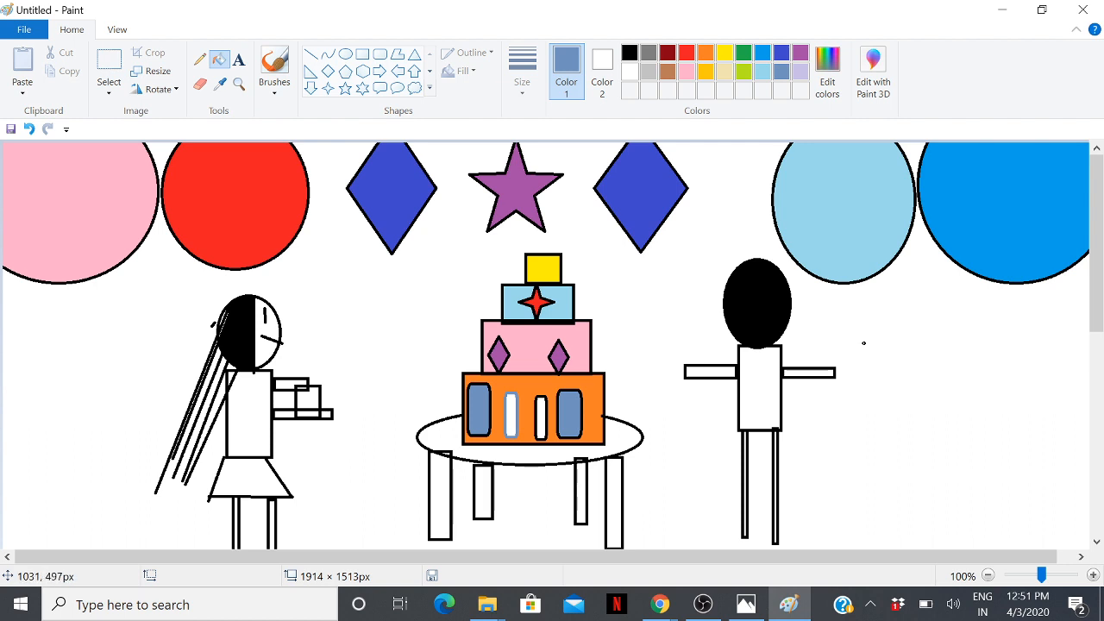
click(668, 73)
click(443, 440)
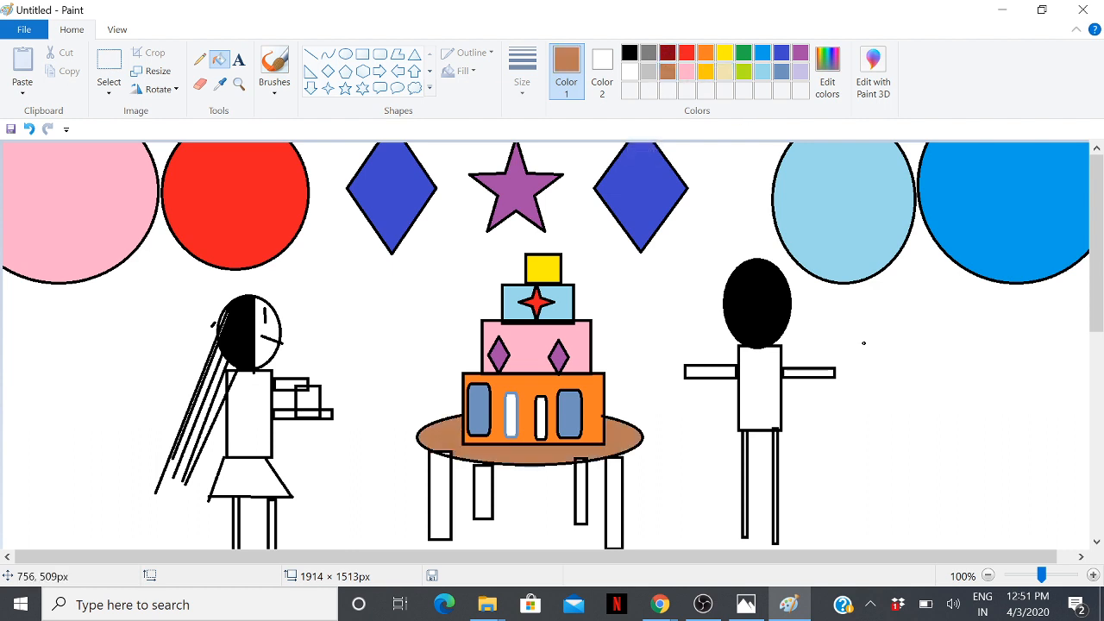
click(452, 493)
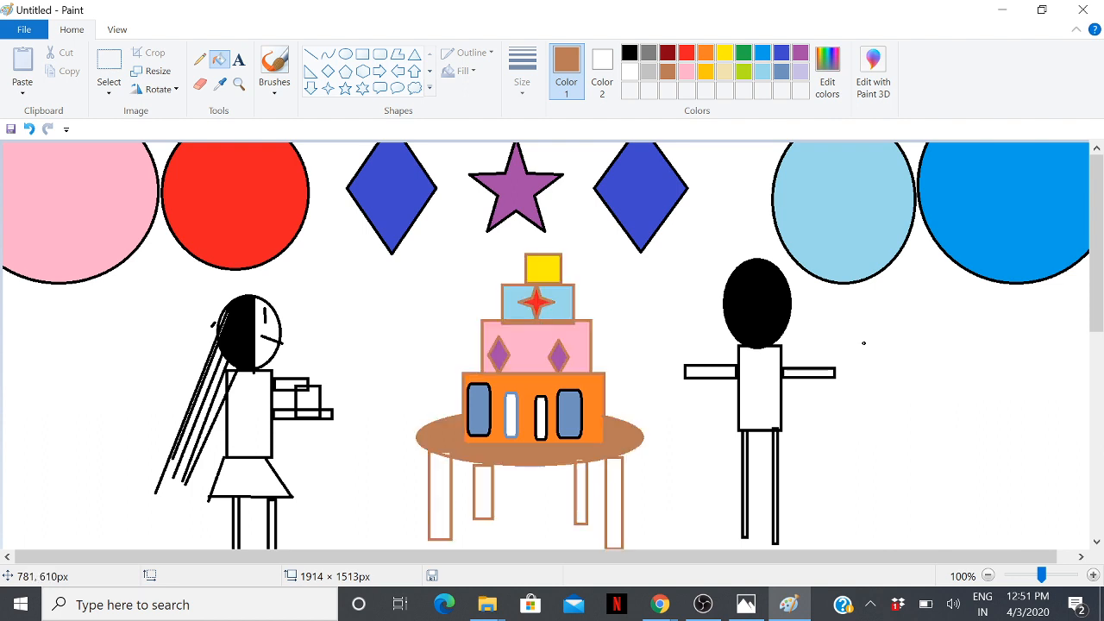
click(440, 497)
click(484, 492)
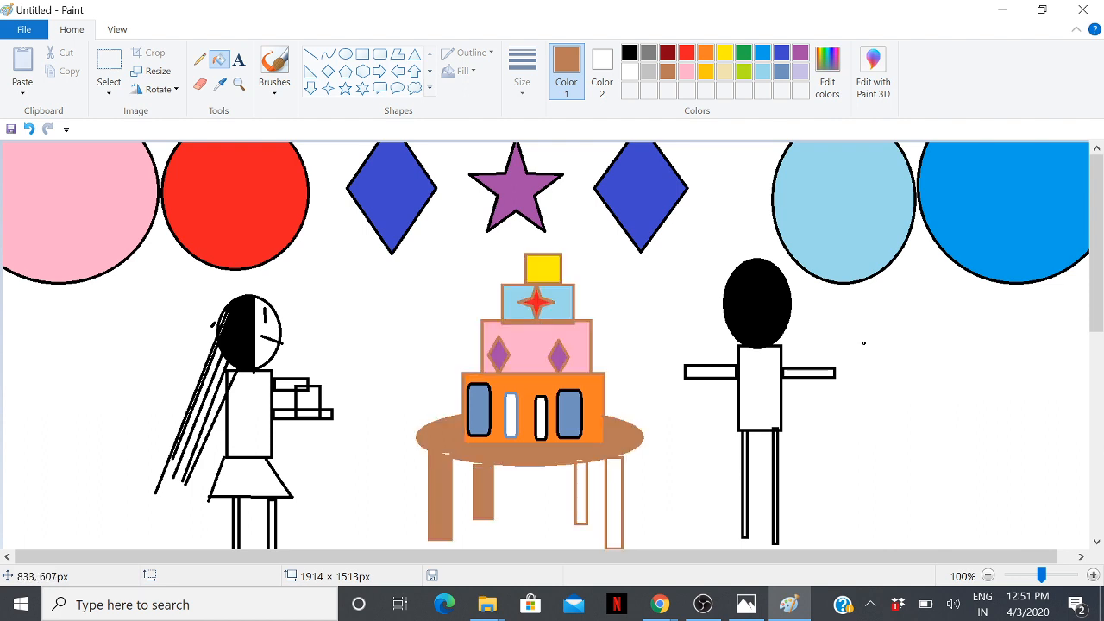
click(581, 492)
click(614, 494)
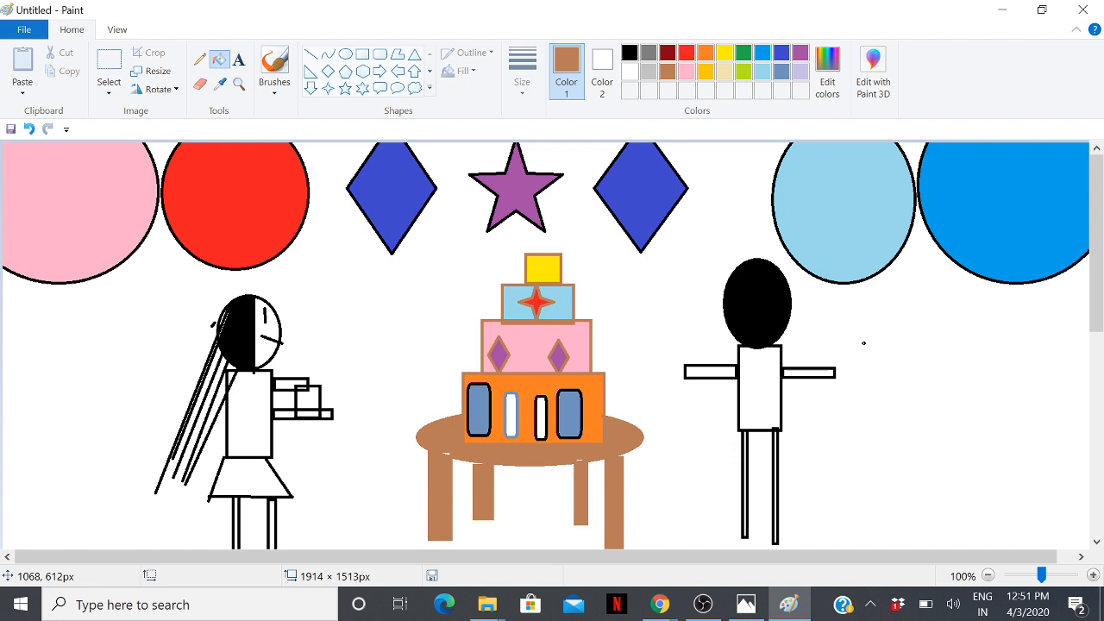
key(ctrl+z)
key(ctrl+z)
key(ctrl+z)
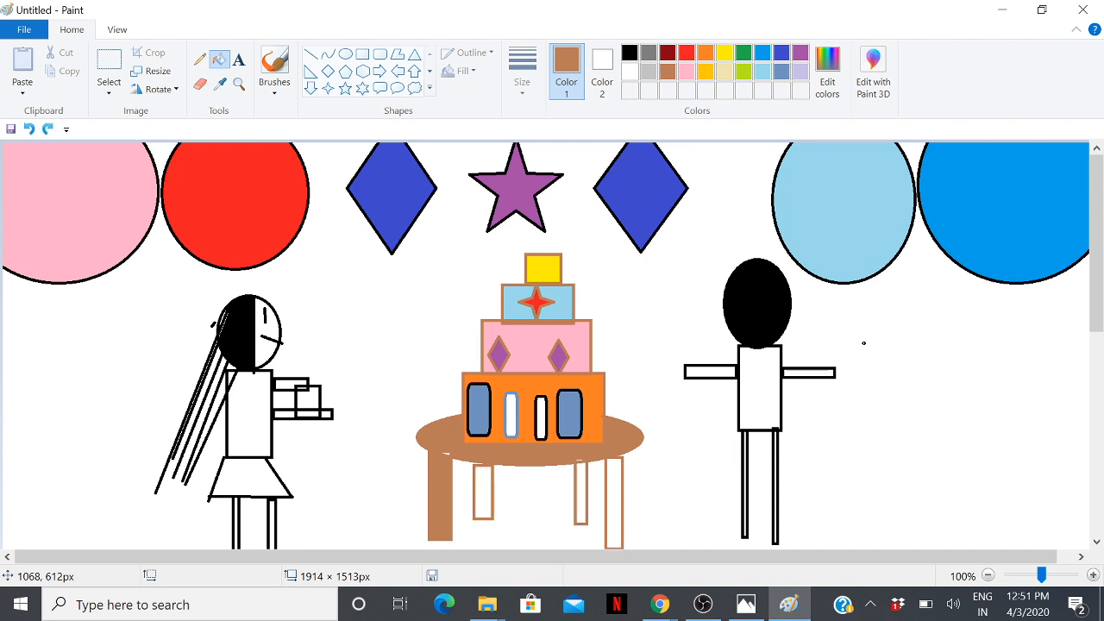
key(ctrl+z)
key(ctrl+z)
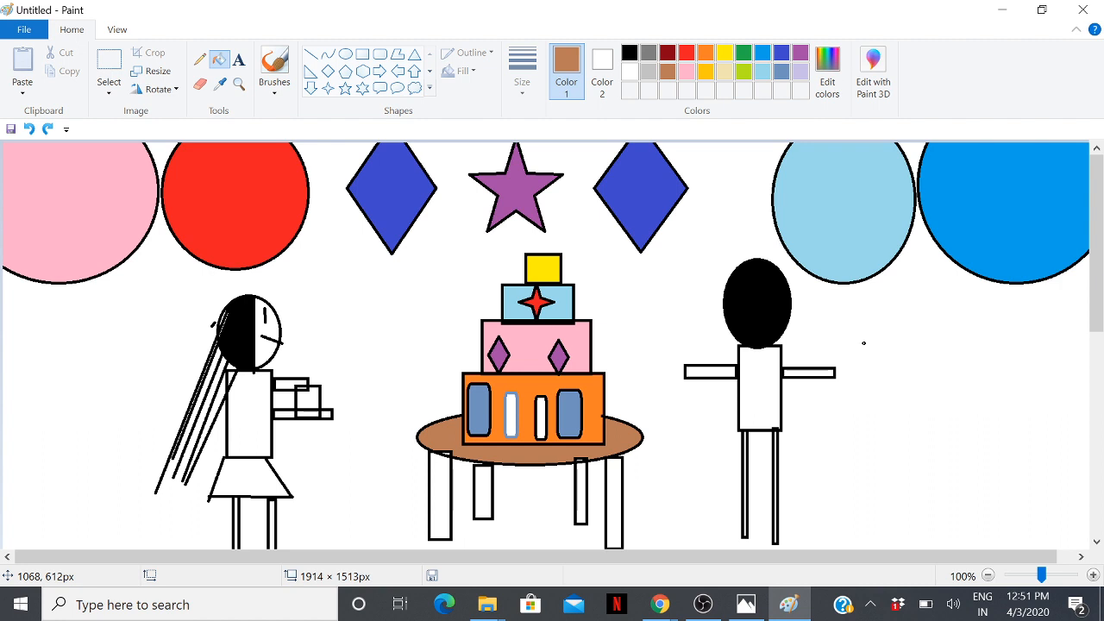
Fill all four table legs with brown and recolour the connected outlines of the table and cake tiers brown
click(440, 496)
click(483, 492)
click(586, 484)
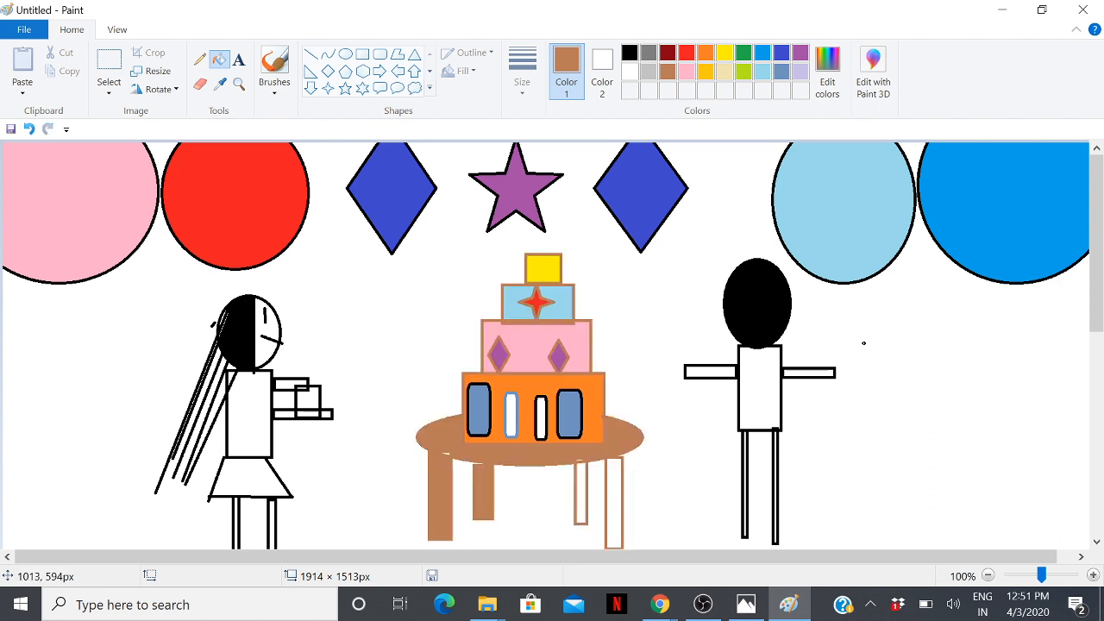
click(582, 492)
click(613, 503)
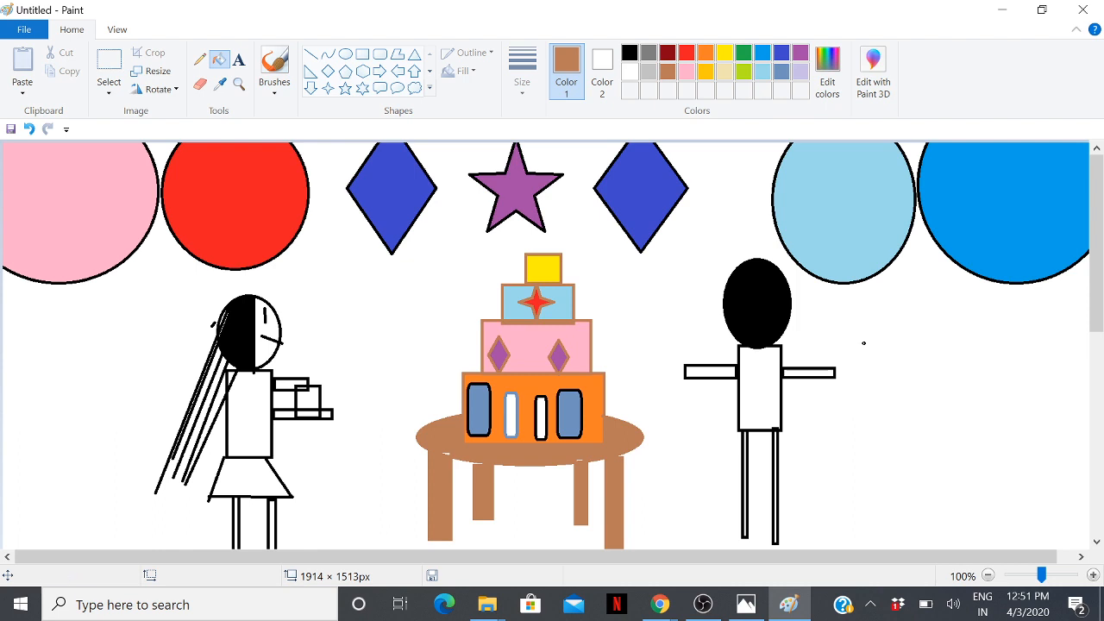
Fill the square held by the long-haired figure with yellow and the second figure's torso with blue
click(725, 53)
click(308, 398)
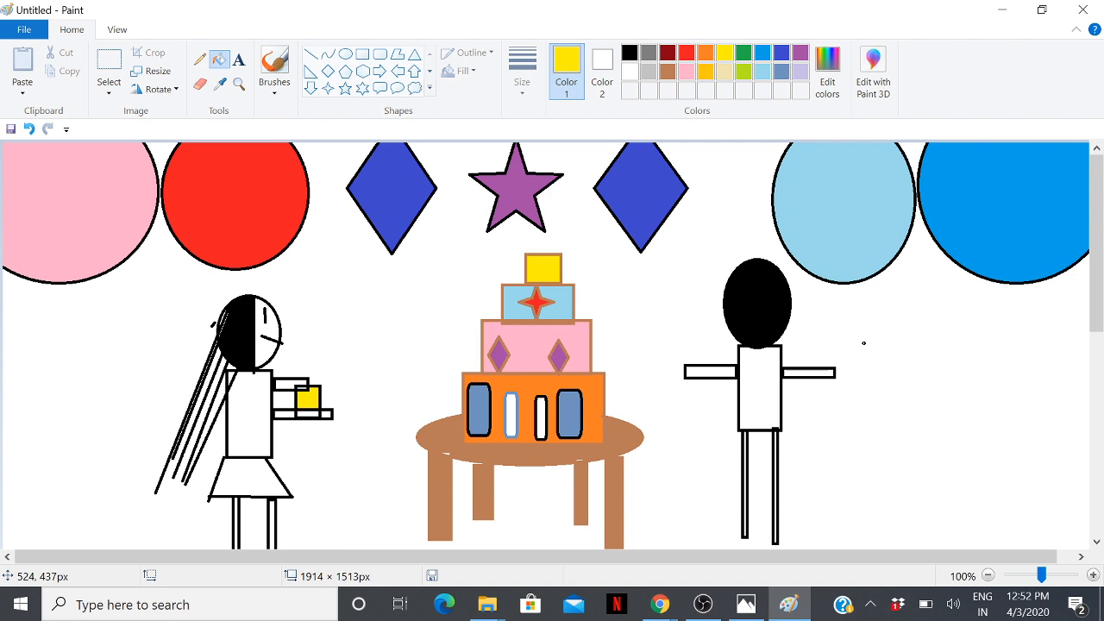
click(762, 53)
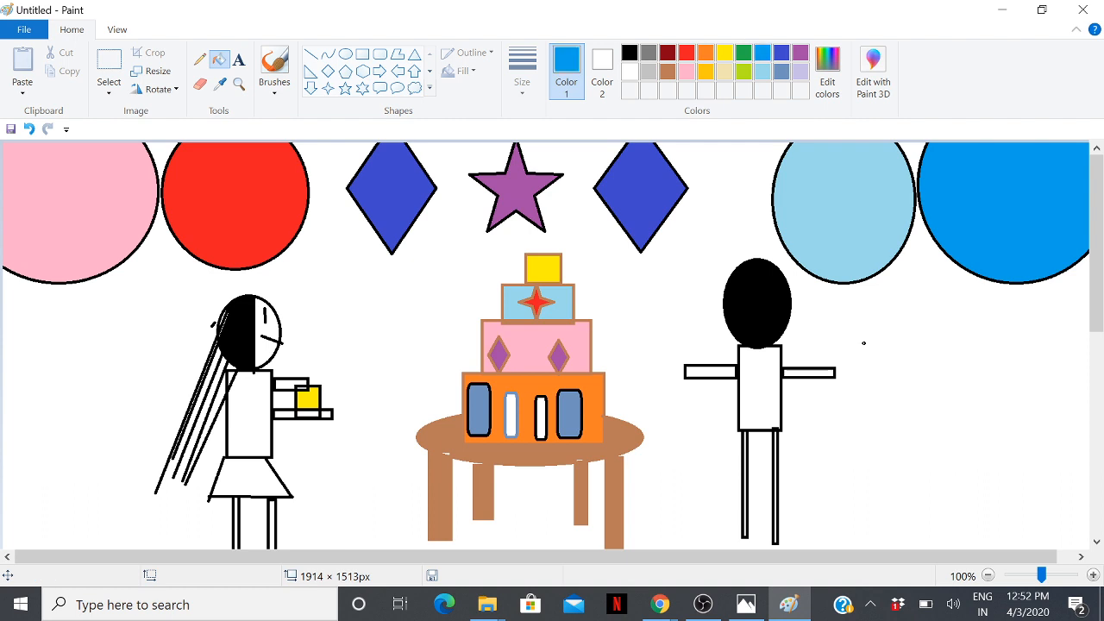
click(759, 388)
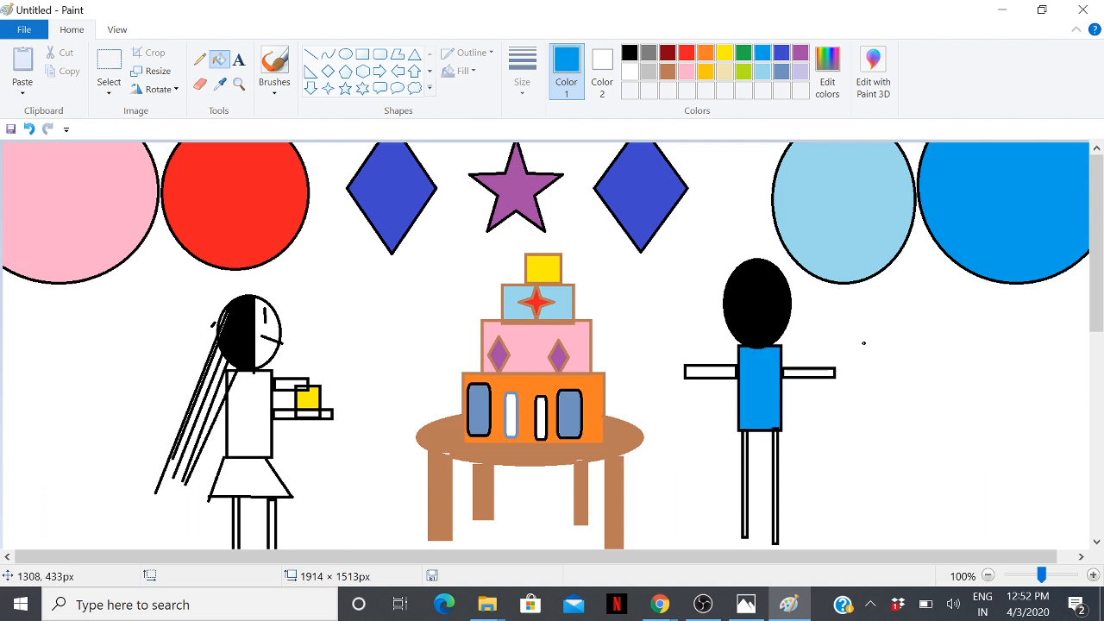
click(746, 493)
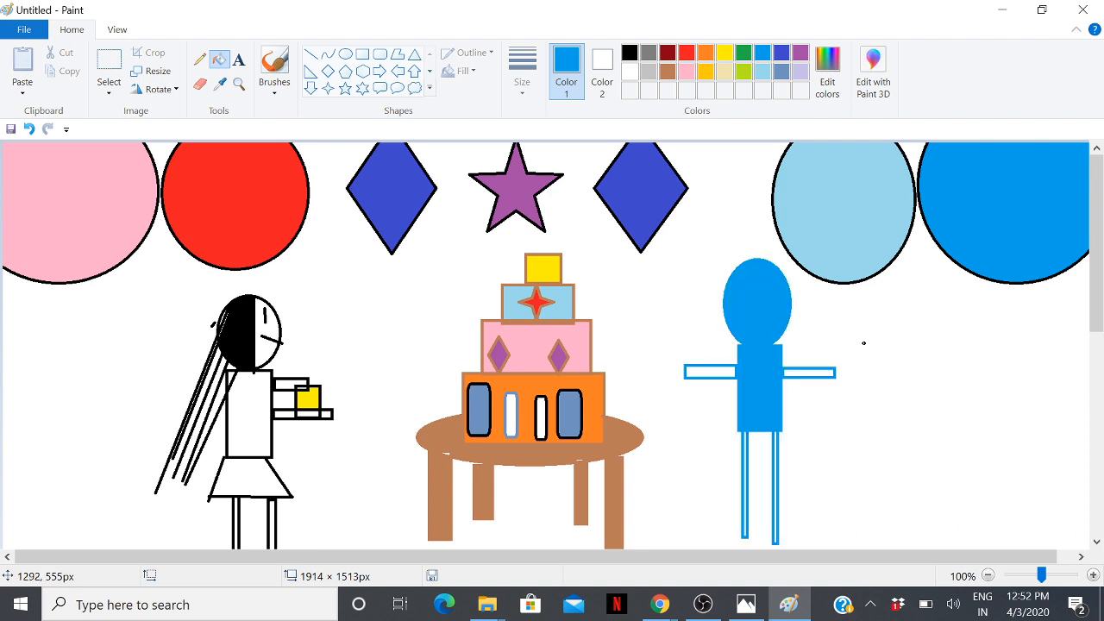
key(ctrl+z)
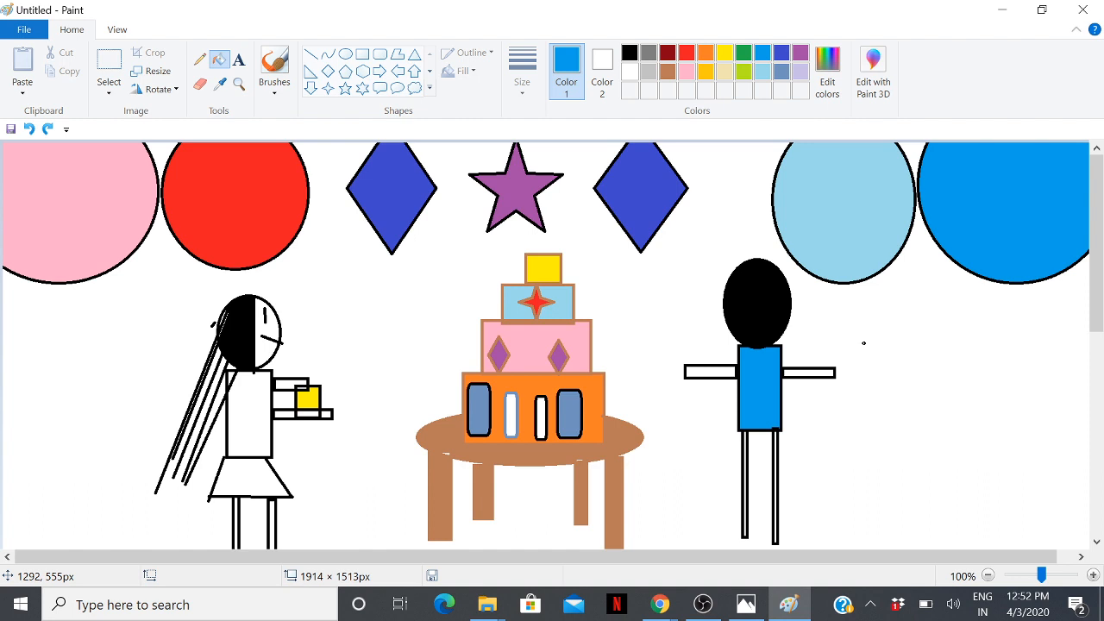
click(724, 53)
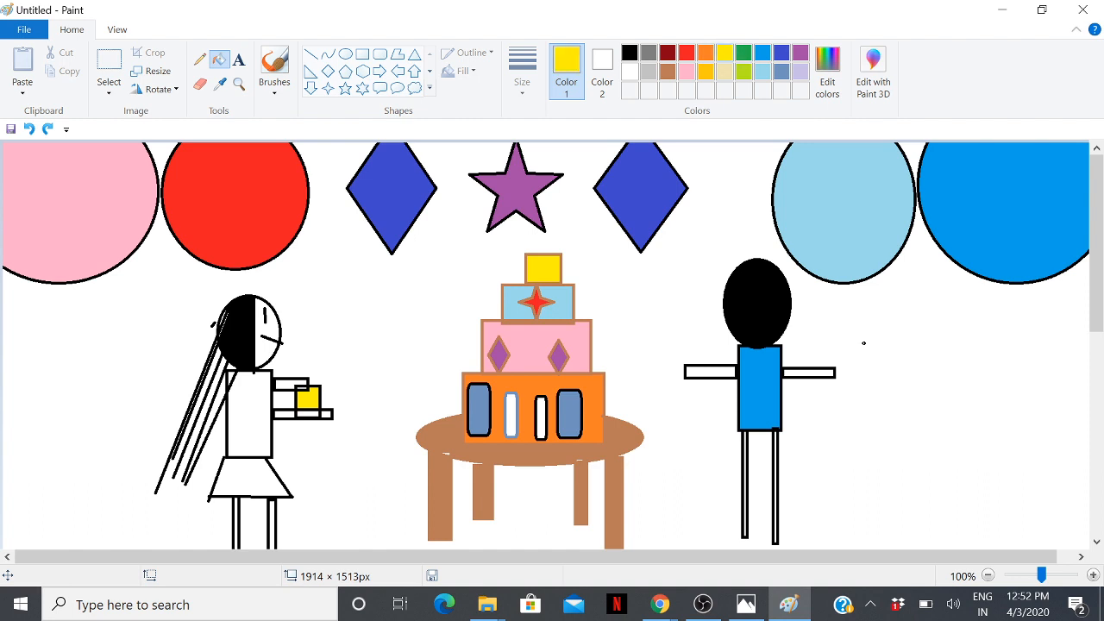
click(743, 453)
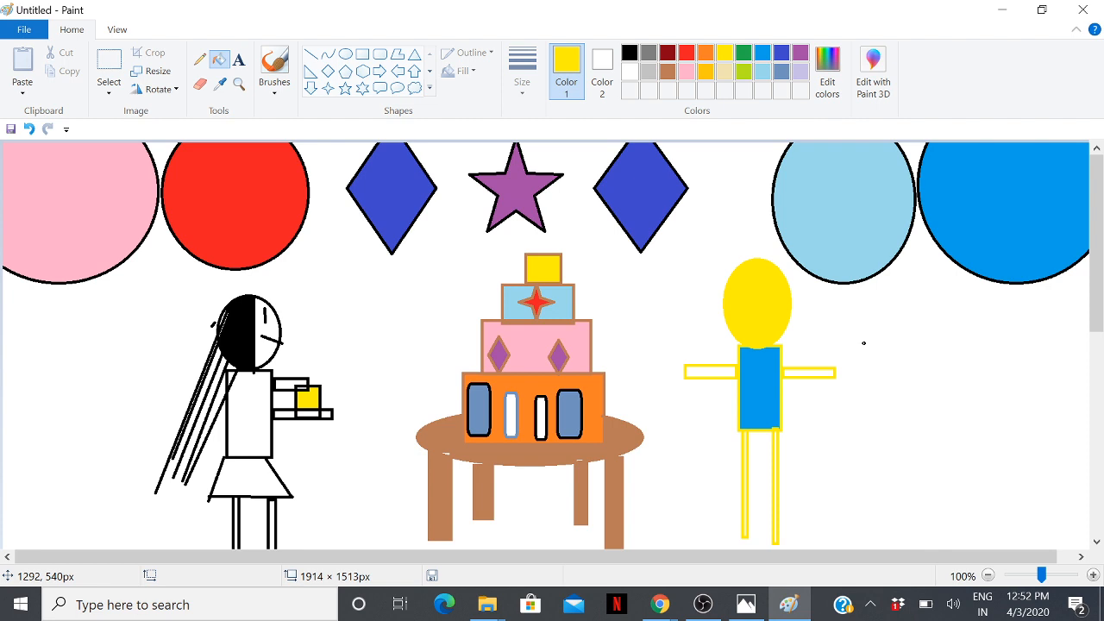
key(ctrl+z)
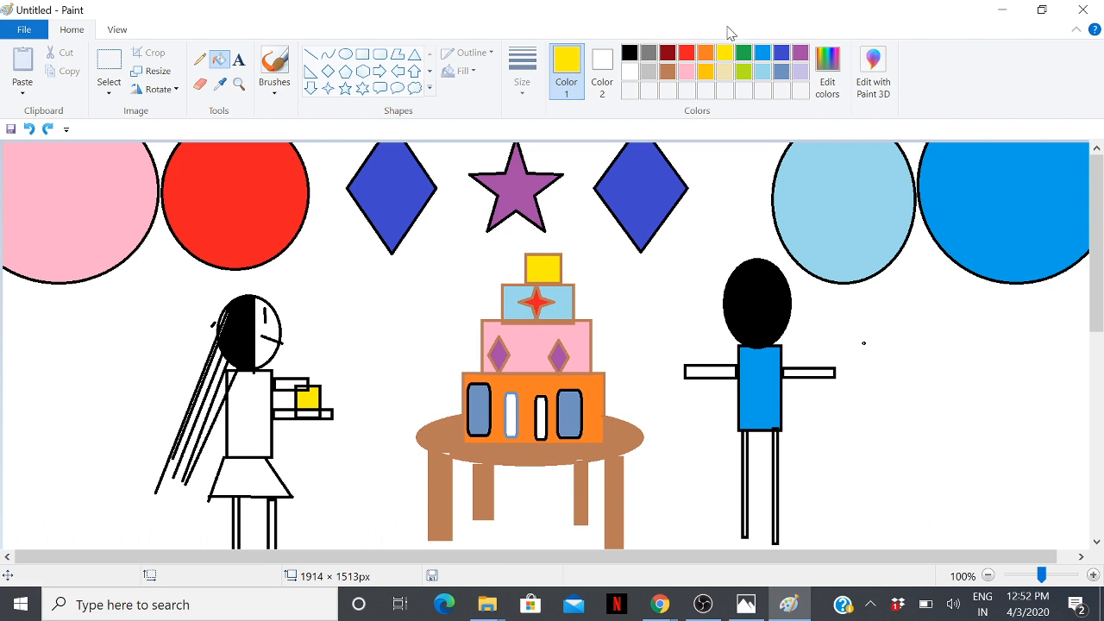
Fill the long-haired figure's torso with pink and her skirt with red
click(688, 72)
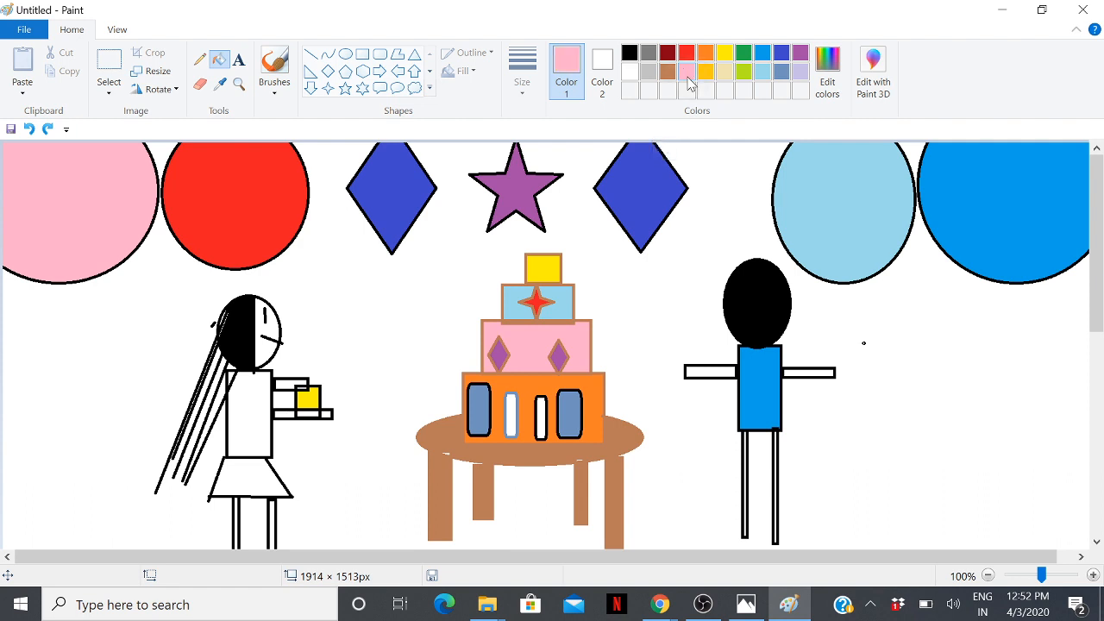
click(249, 414)
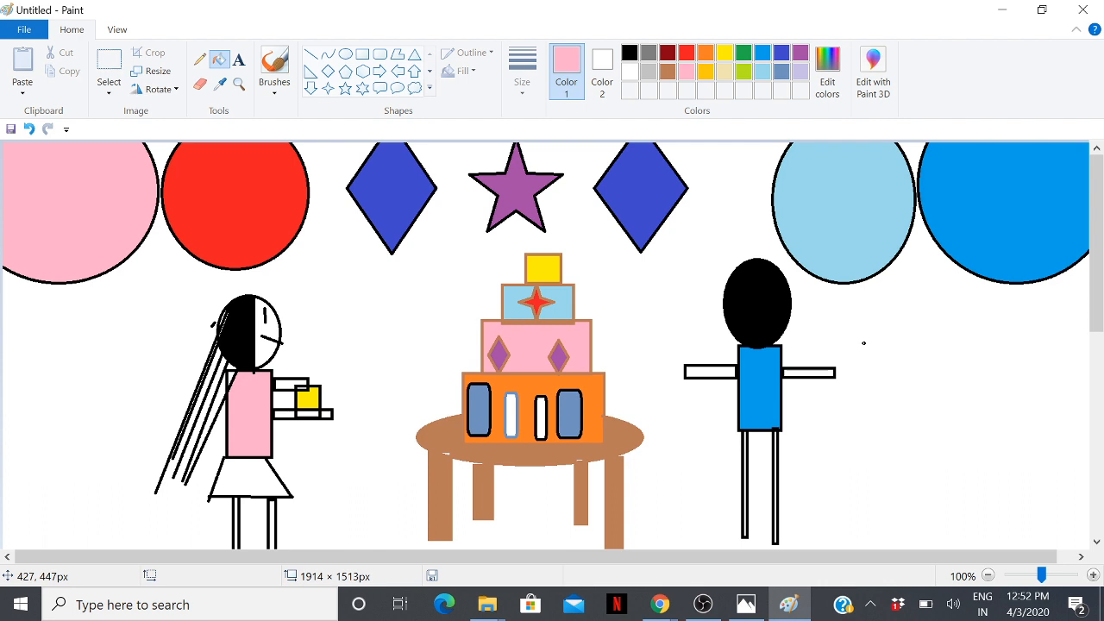
click(686, 54)
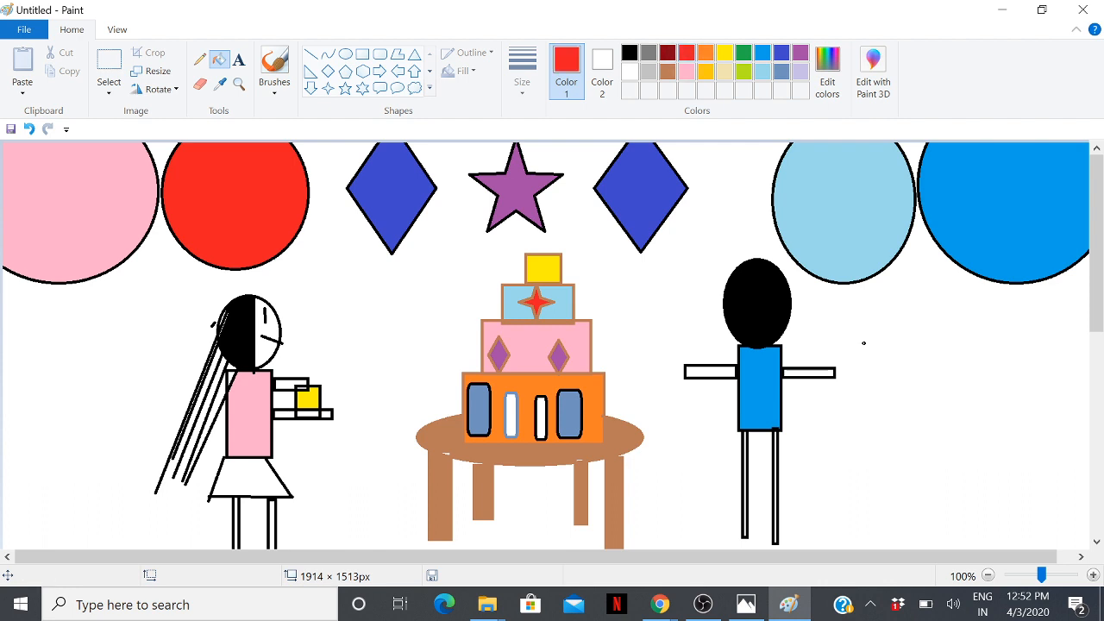
click(247, 471)
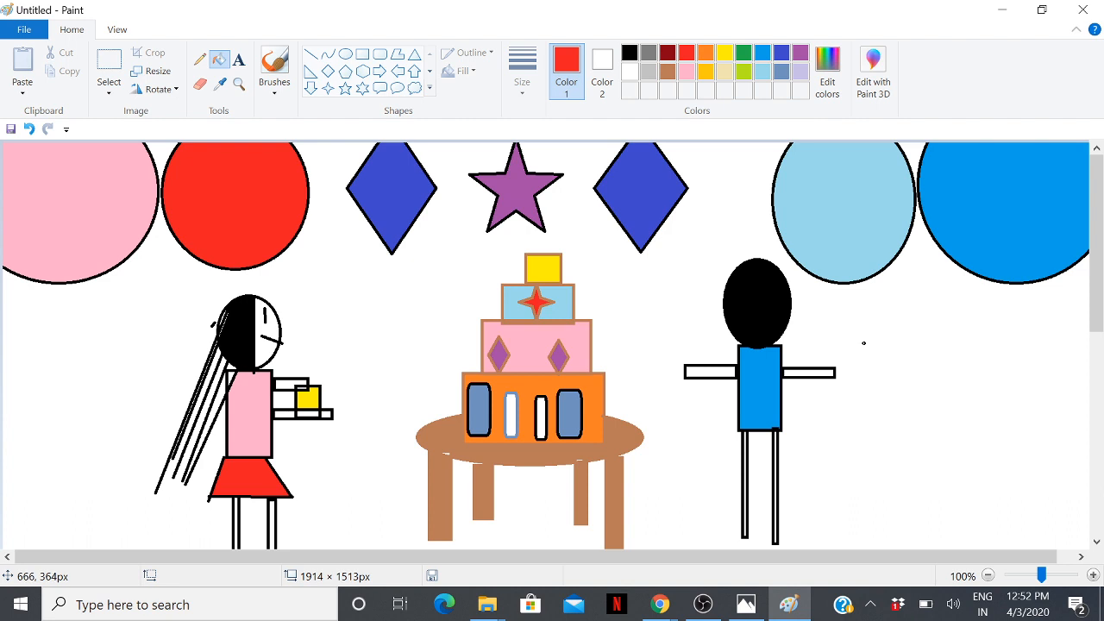
Decorate the long-haired figure's clothes with two red four-point stars on the pink torso and two small black ones on the red skirt
click(328, 88)
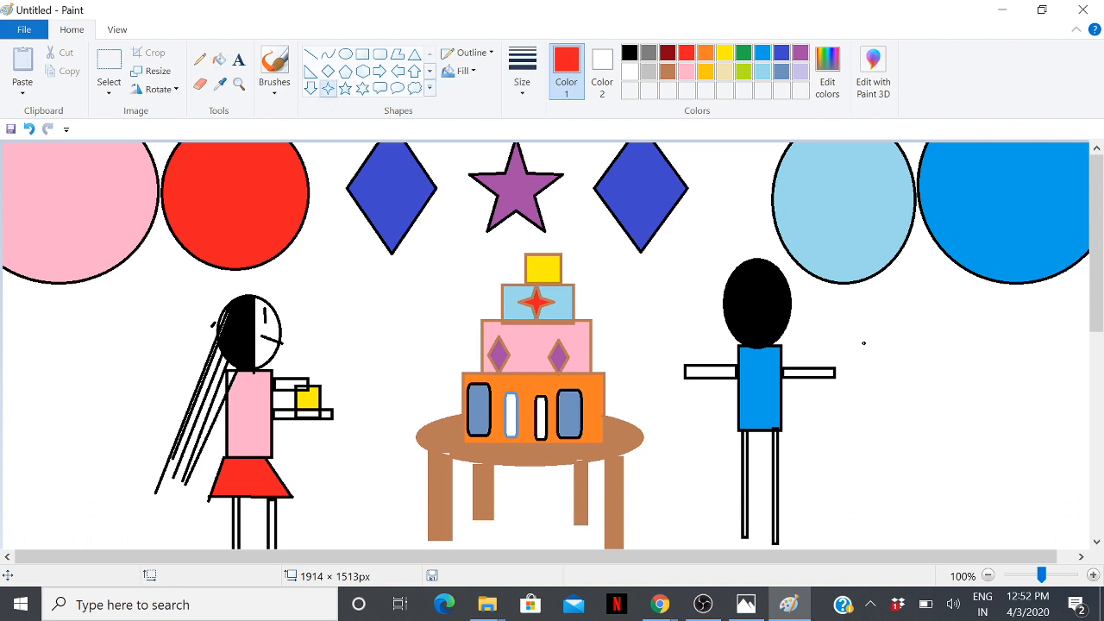
drag(238, 382, 263, 484)
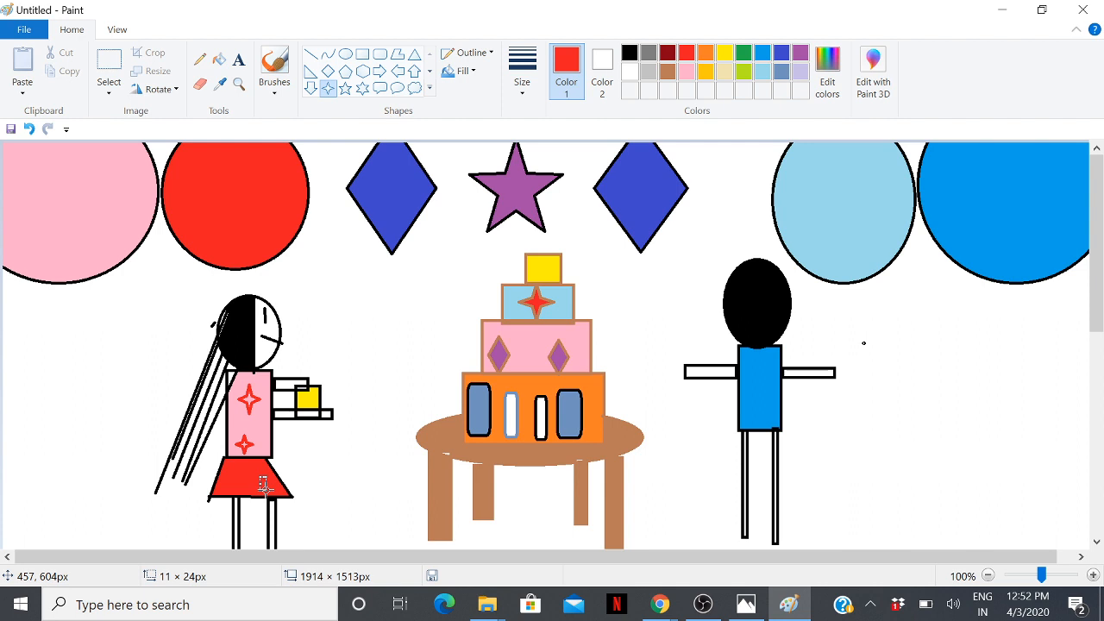
click(630, 53)
drag(238, 472, 262, 506)
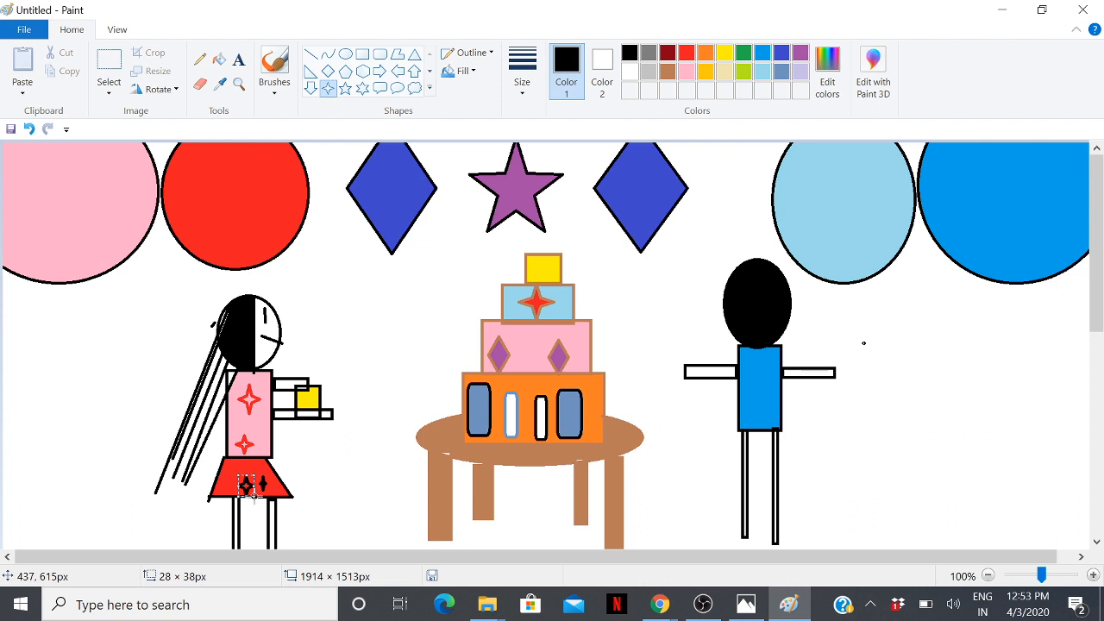
click(343, 414)
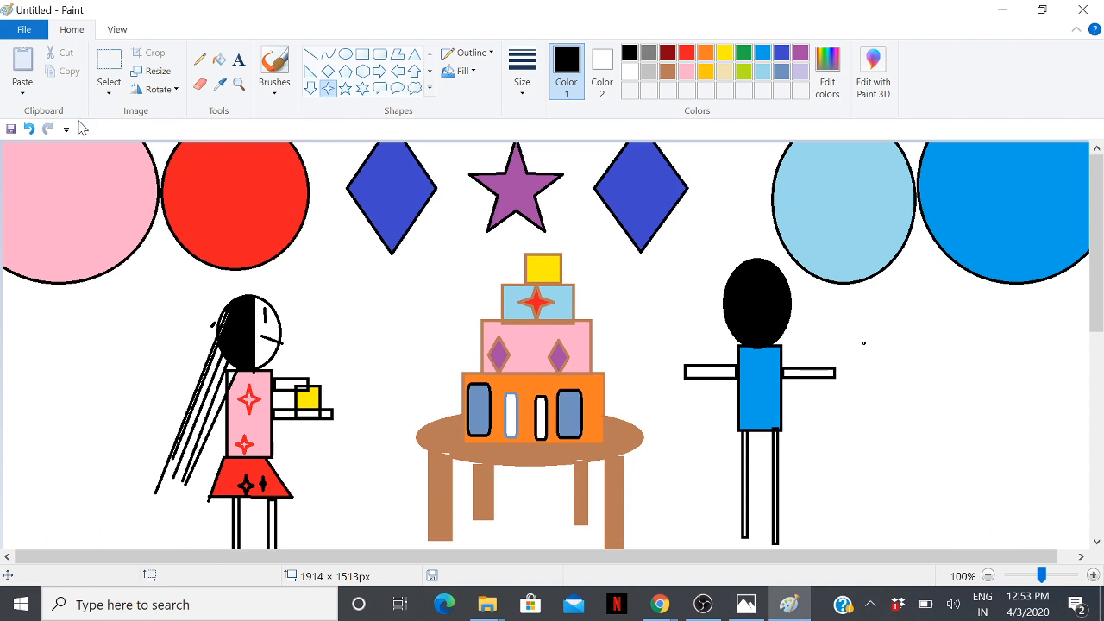
click(12, 14)
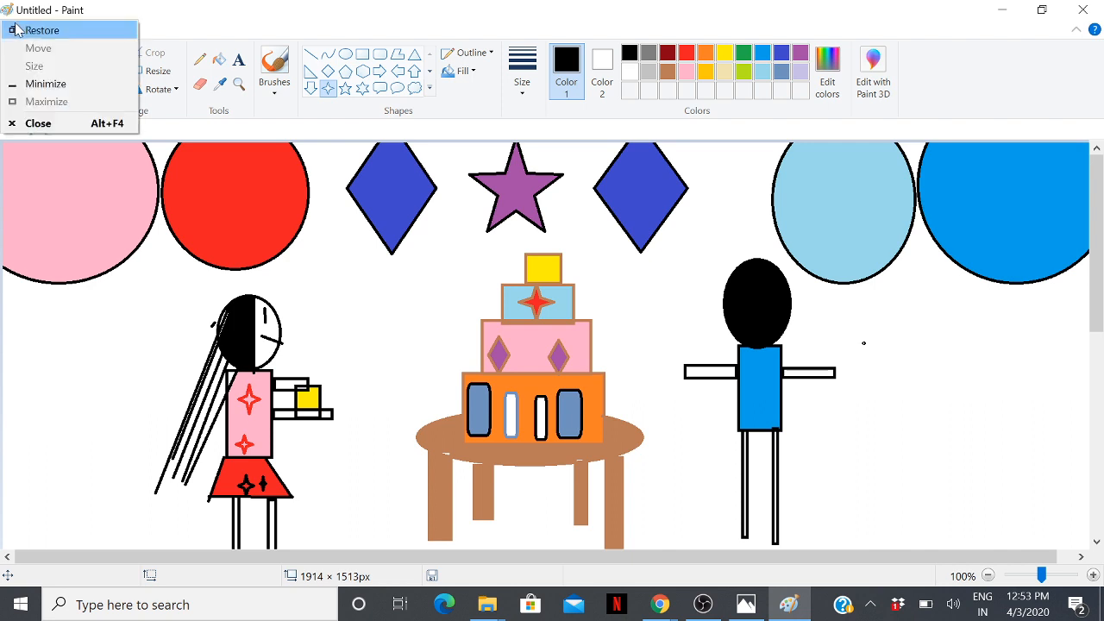
Save the drawing as the PNG file "birthday party prepration2.png" and close Paint
click(322, 296)
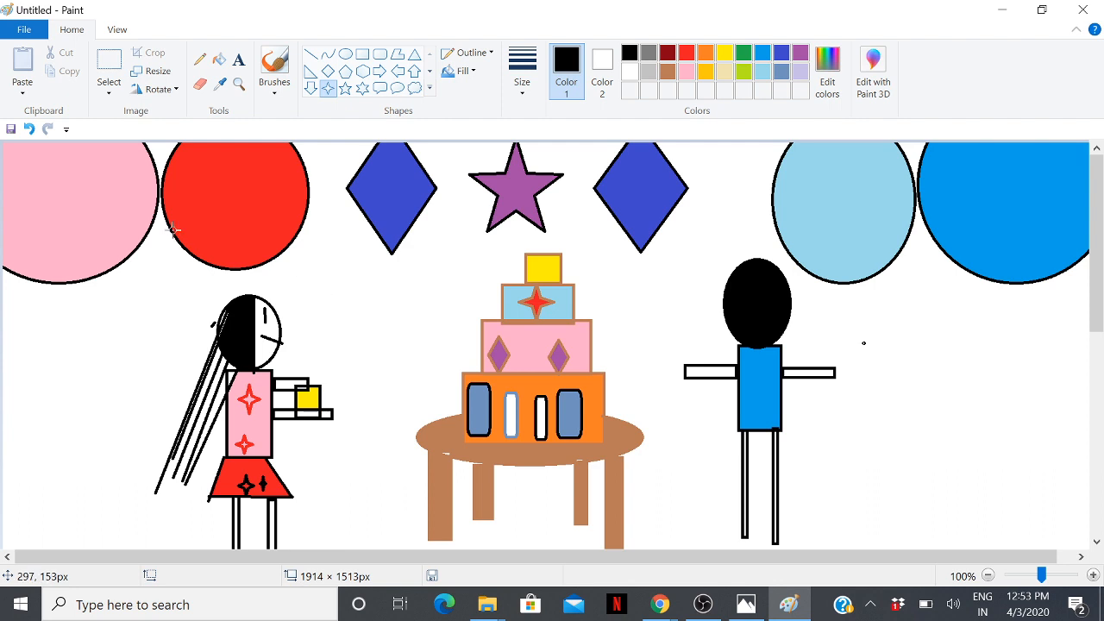
click(35, 27)
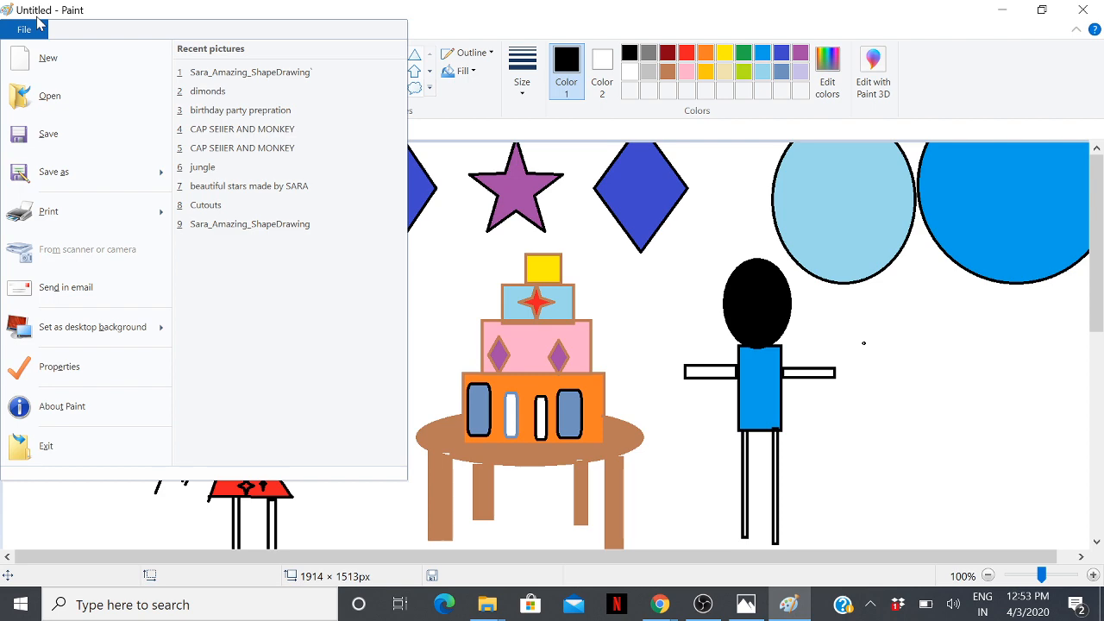
click(66, 175)
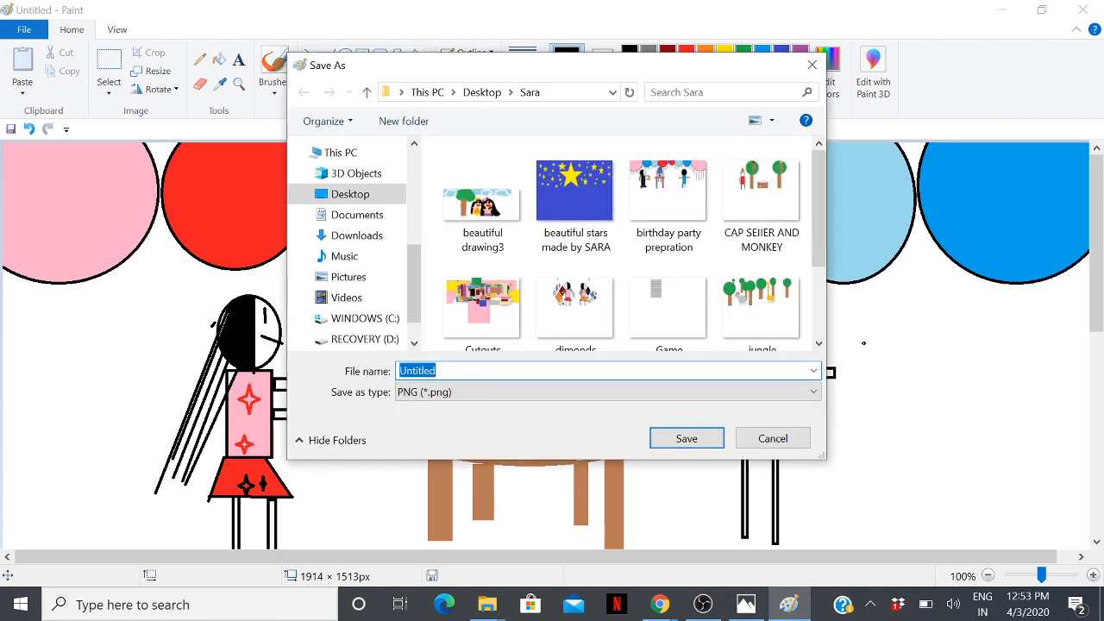
key(BackSpace)
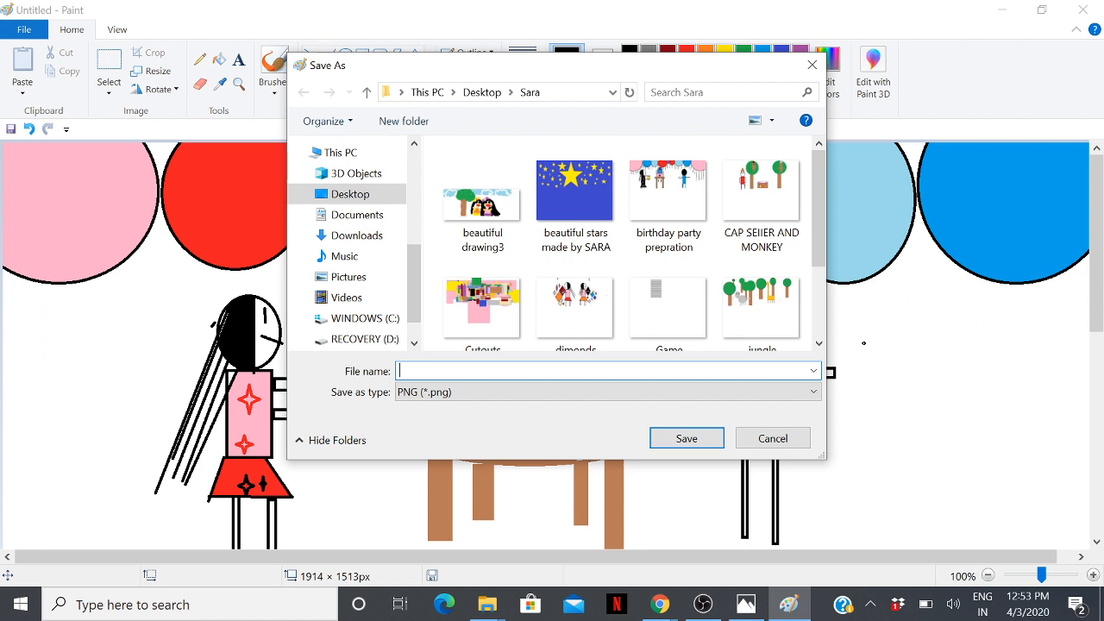
text(b)
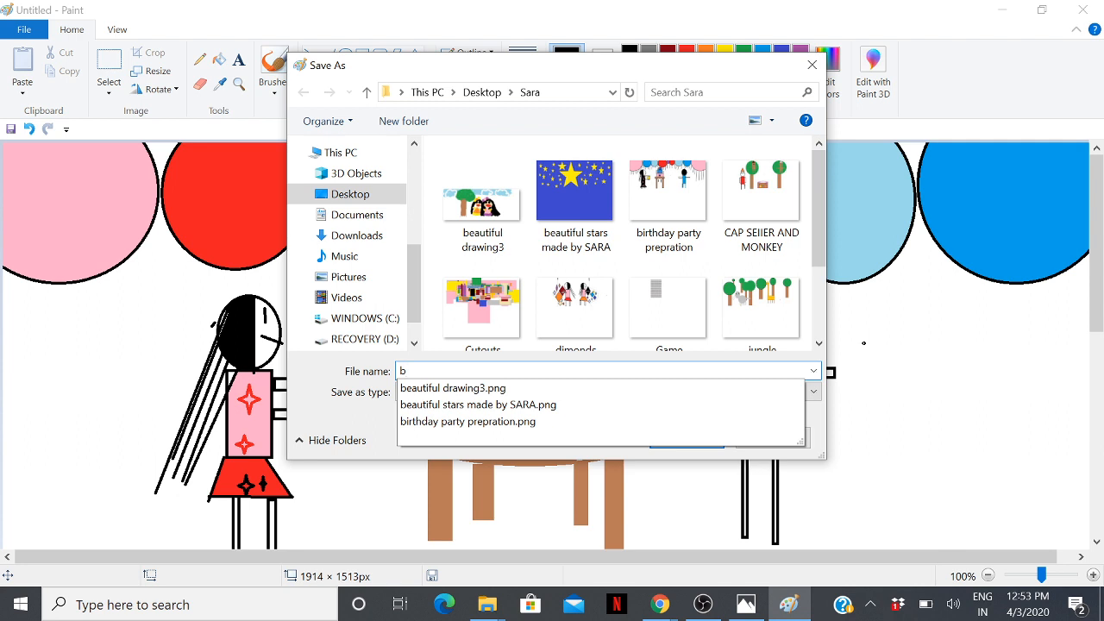
click(468, 422)
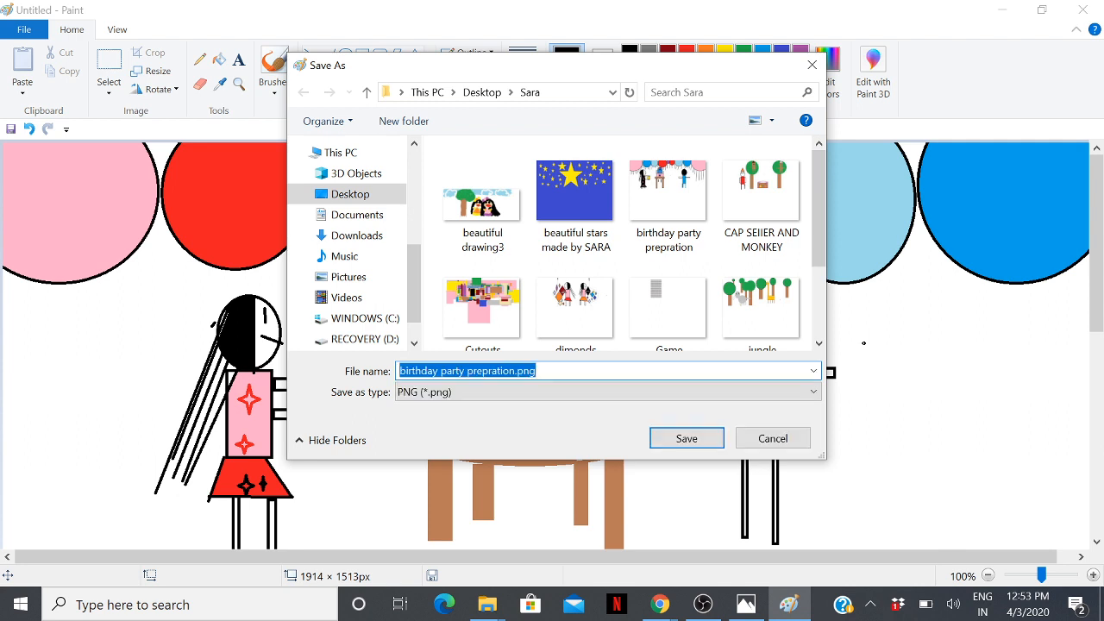
key(Left)
key(Left)
key(Left)
key(Left)
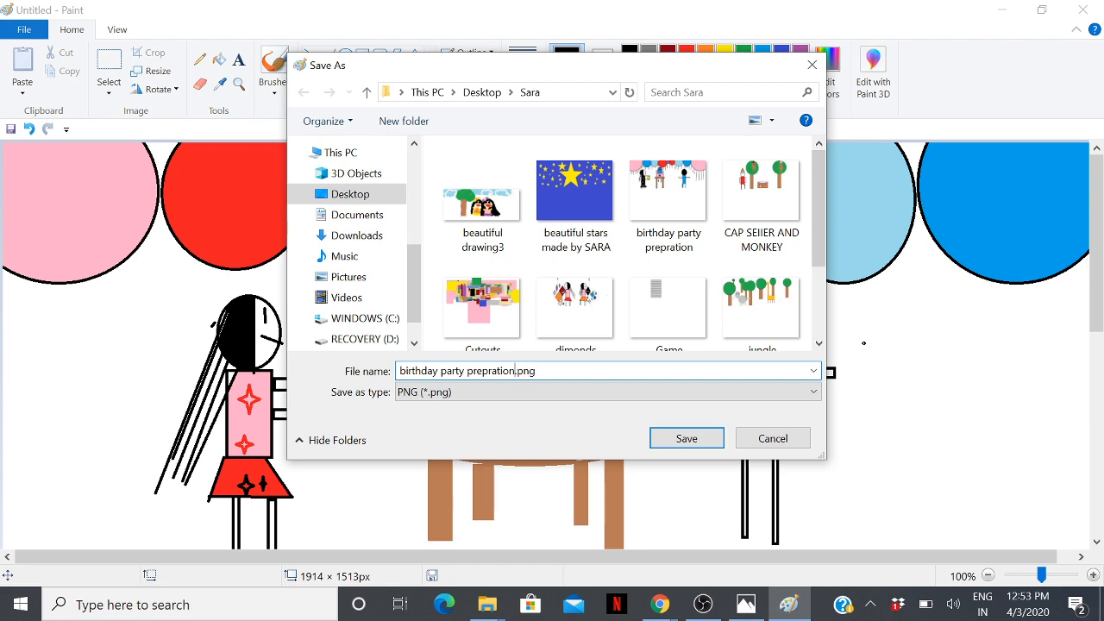
text(2)
key(Return)
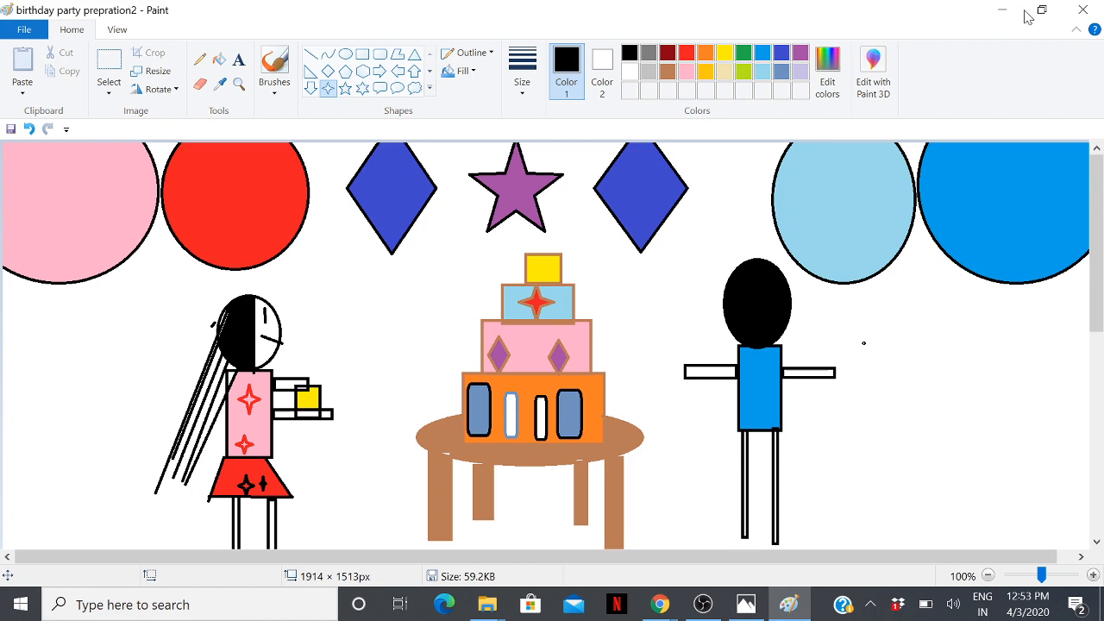
click(1085, 8)
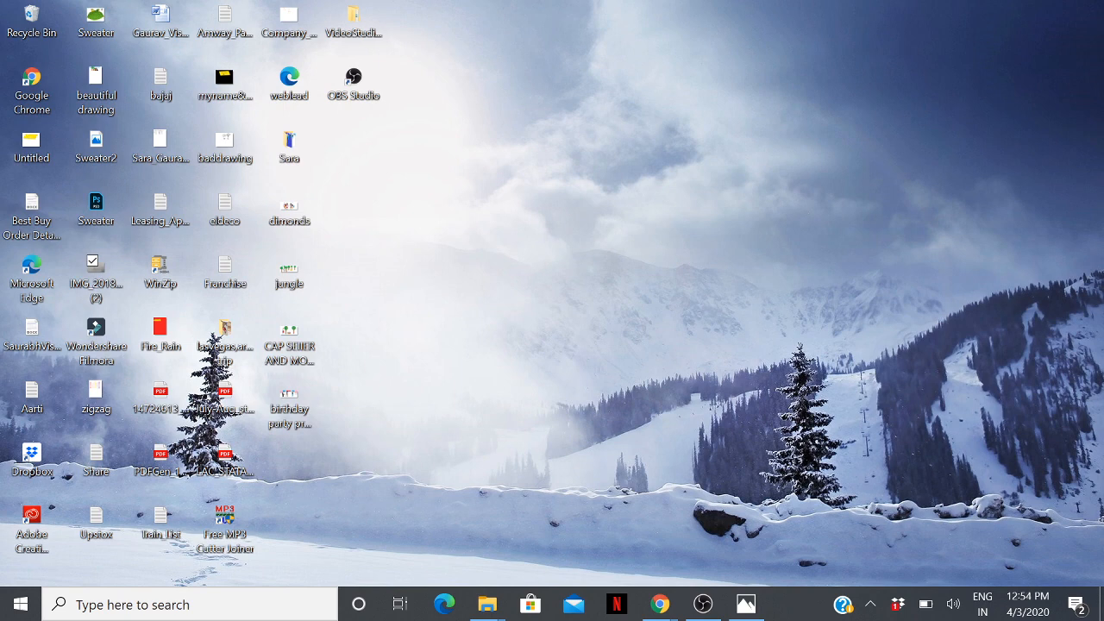
View the existing image "birthday party prepration.png" from the desktop in Photos, and minimize its window
click(289, 402)
double_click(298, 421)
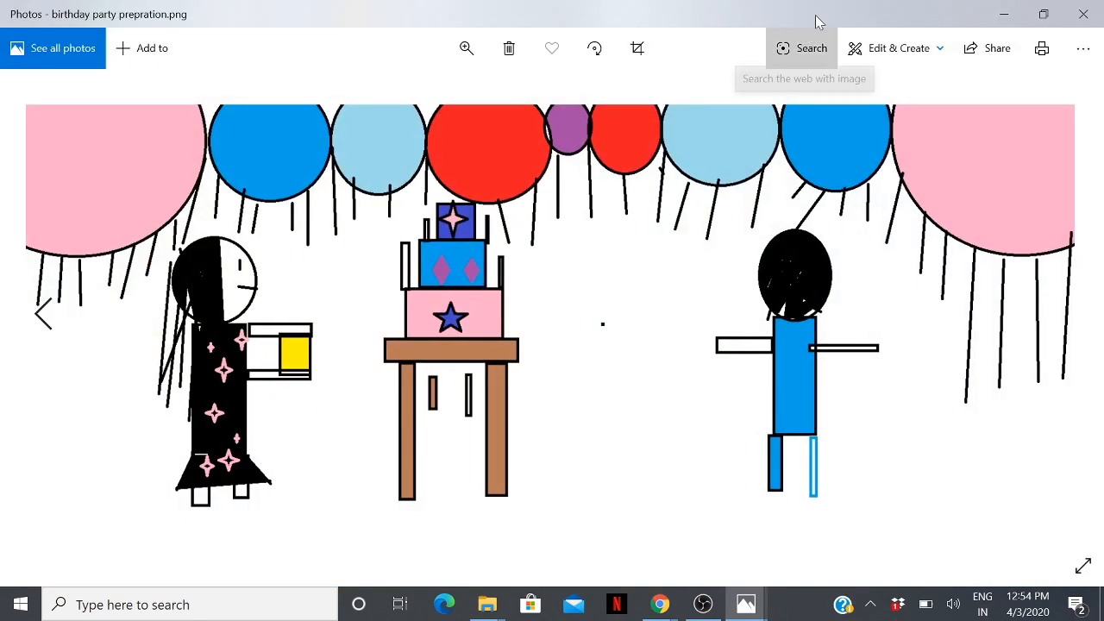
click(807, 47)
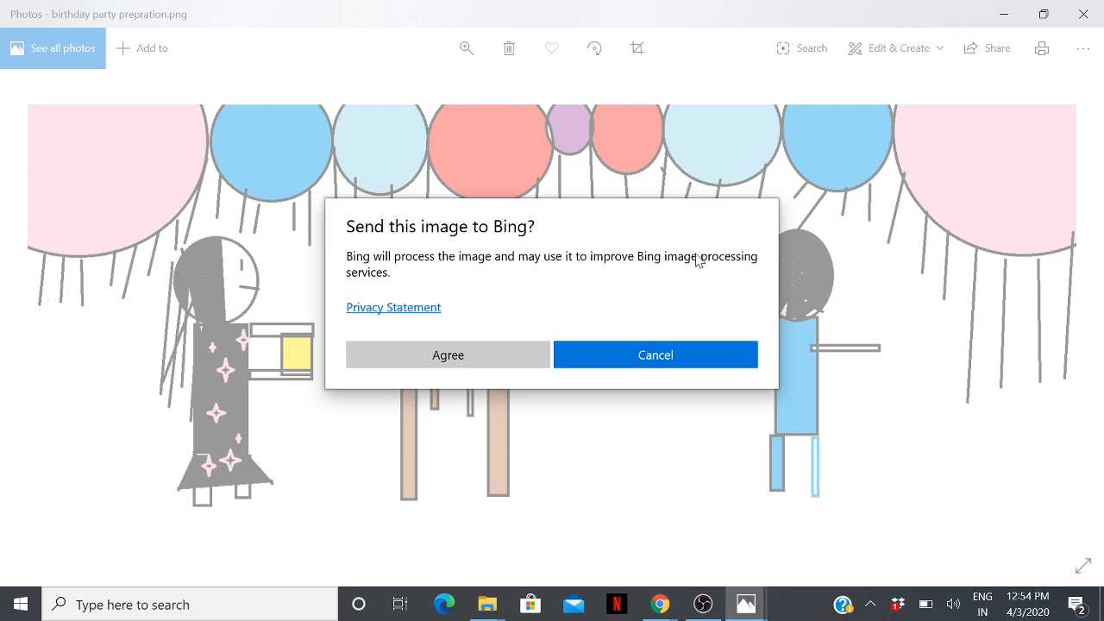
click(598, 358)
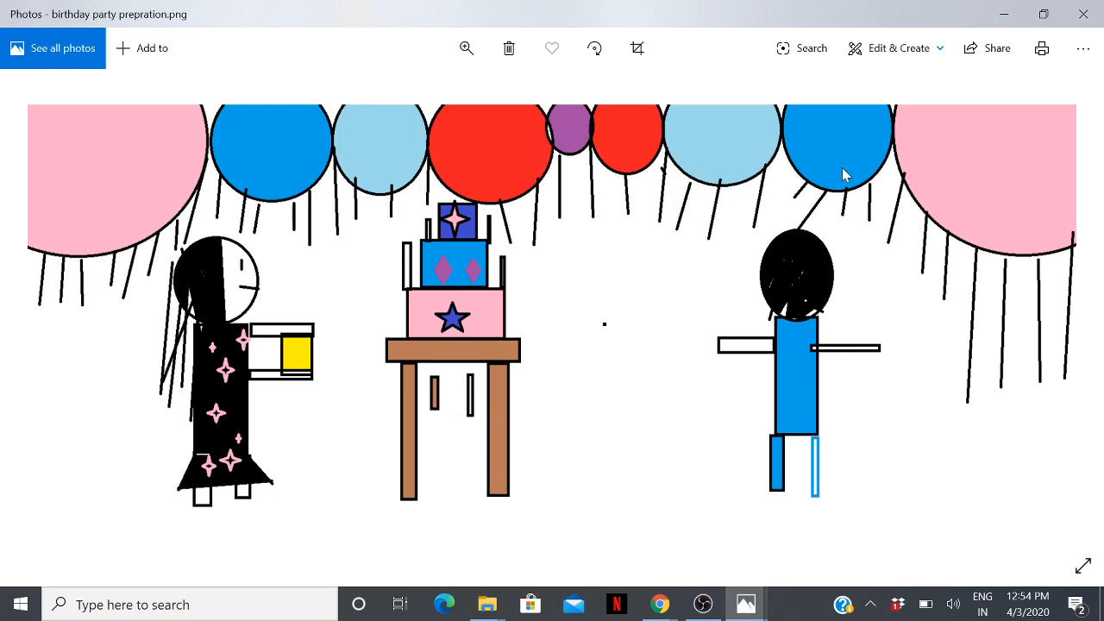
click(998, 21)
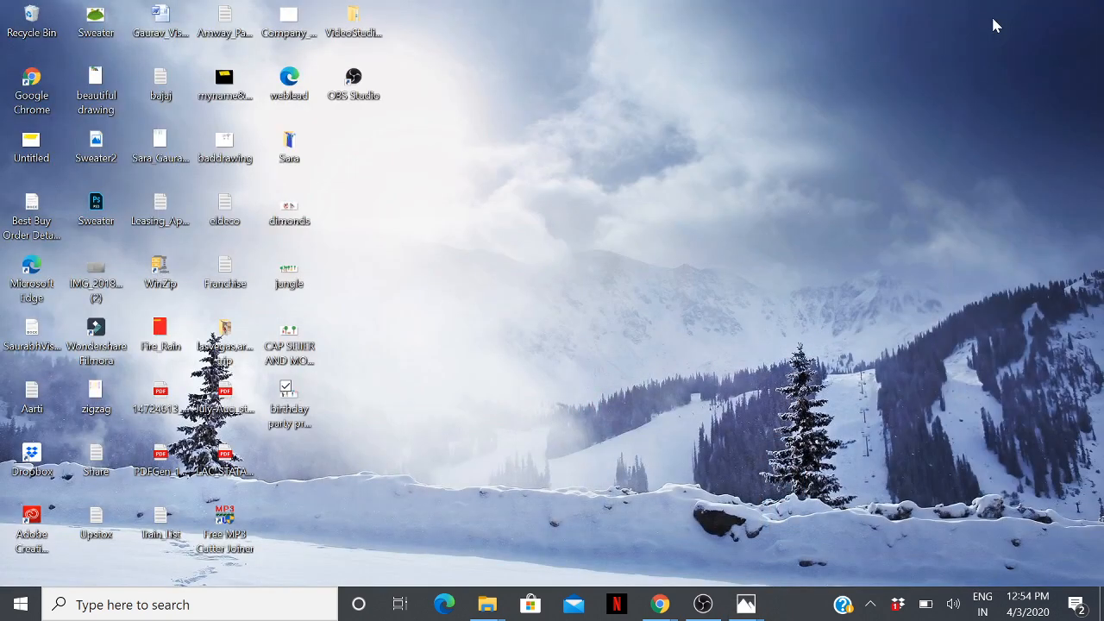